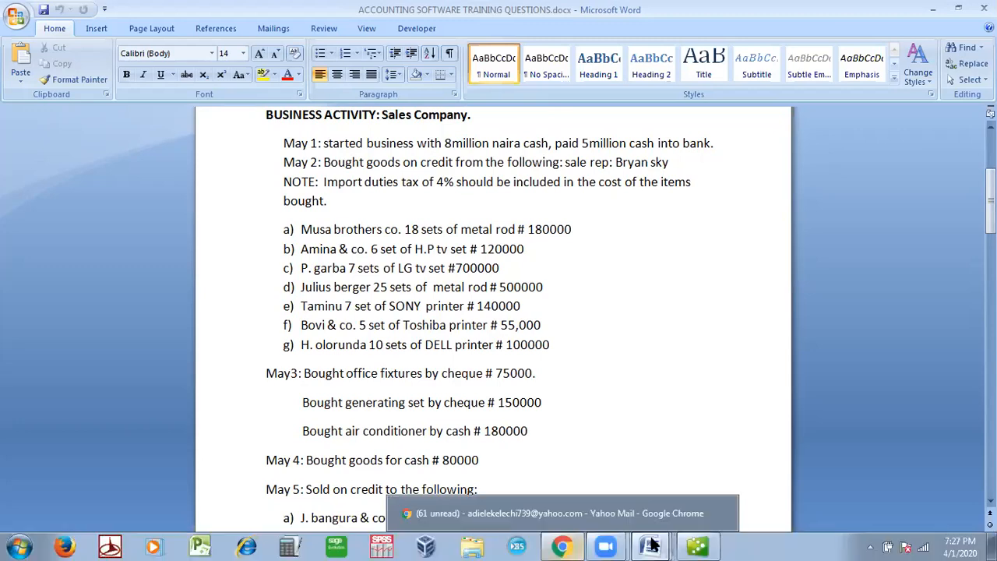
Switch to the Make General Journal Entries window in QuickBooks Accountant 2014.
mouse_move(613, 546)
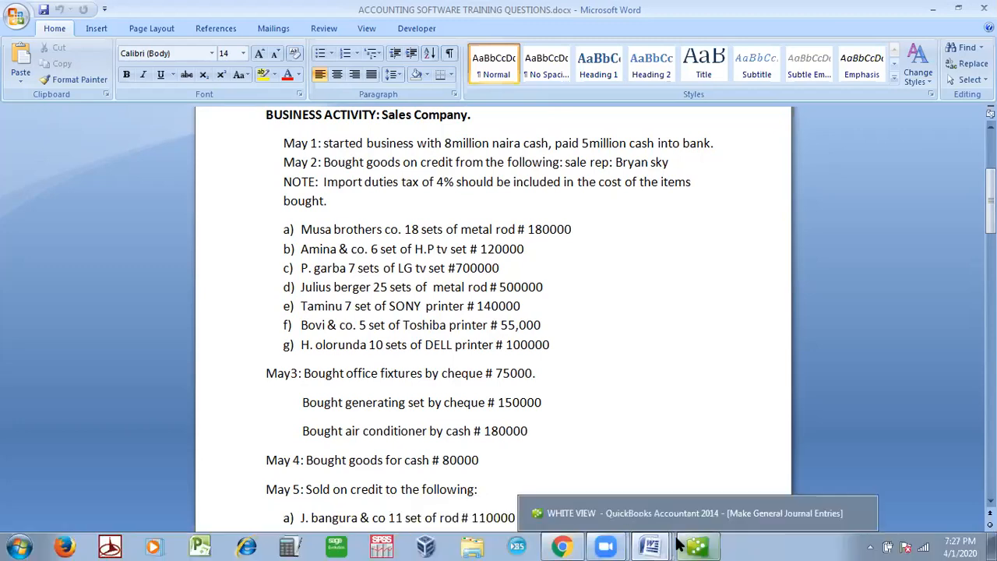
mouse_move(651, 546)
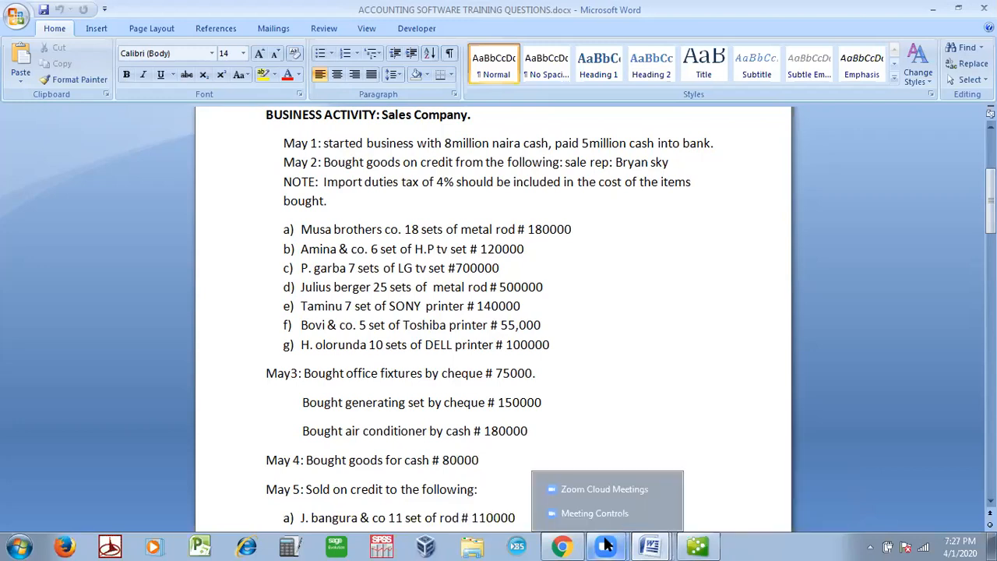
mouse_move(699, 546)
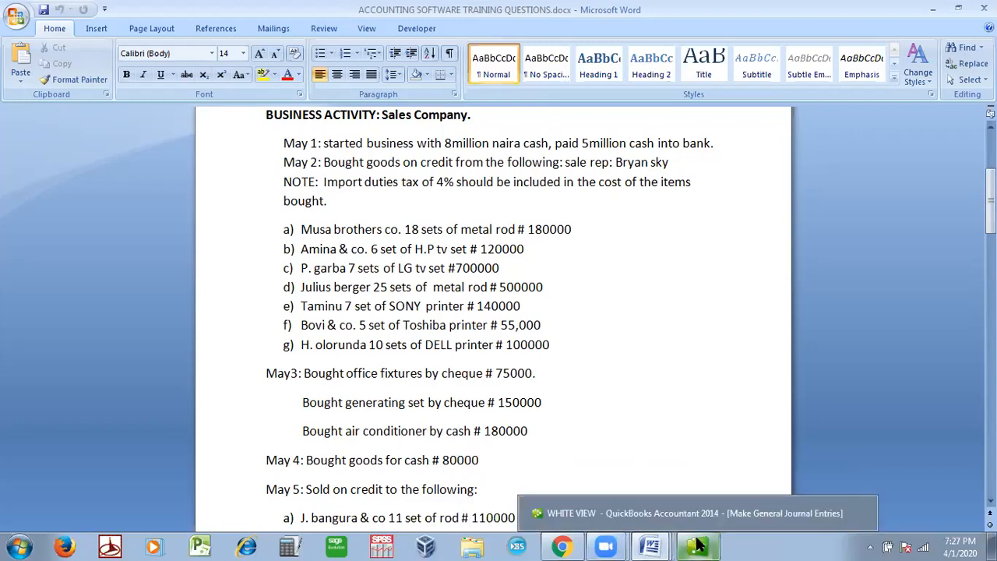
click(686, 512)
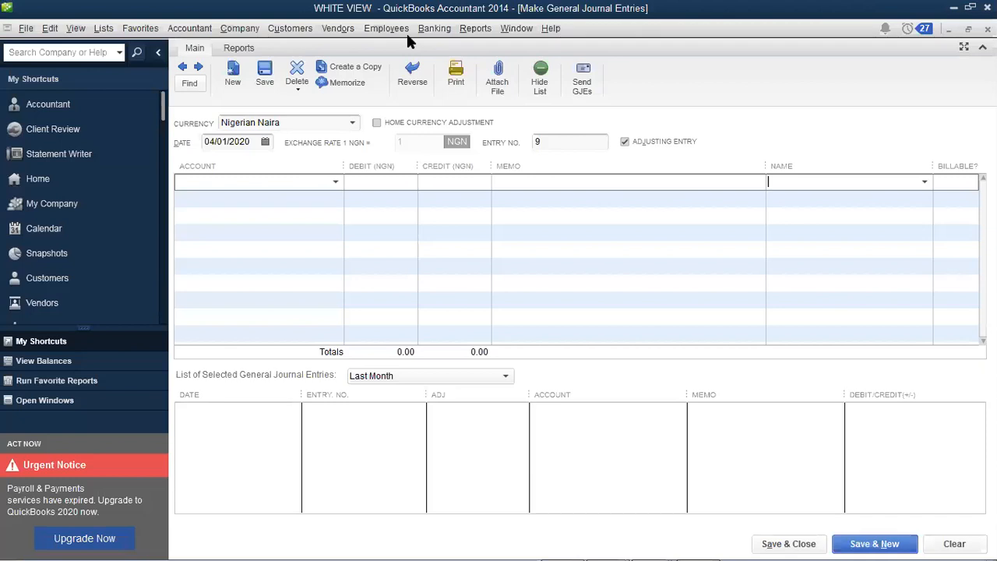
Credit the capital account with 8,000,000 on the first line of journal entry 9.
click(336, 185)
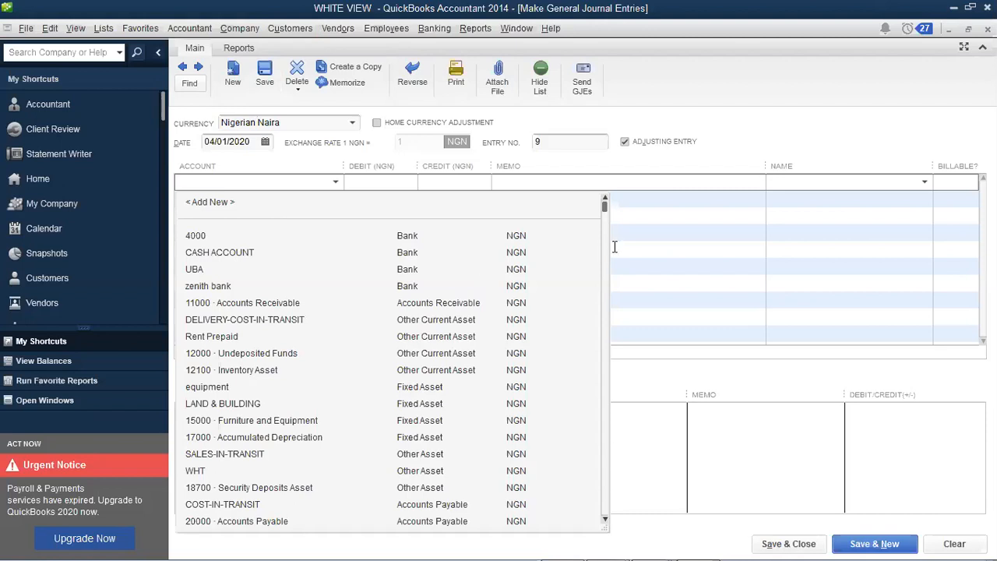
mouse_move(605, 208)
mouse_down()
mouse_move(605, 267)
mouse_move(602, 209)
mouse_up()
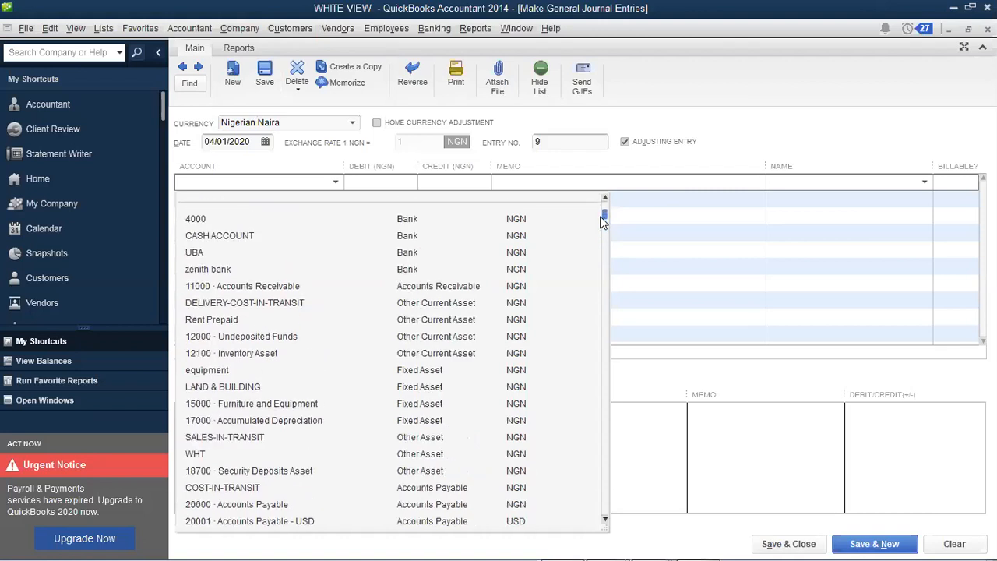
text(capital account)
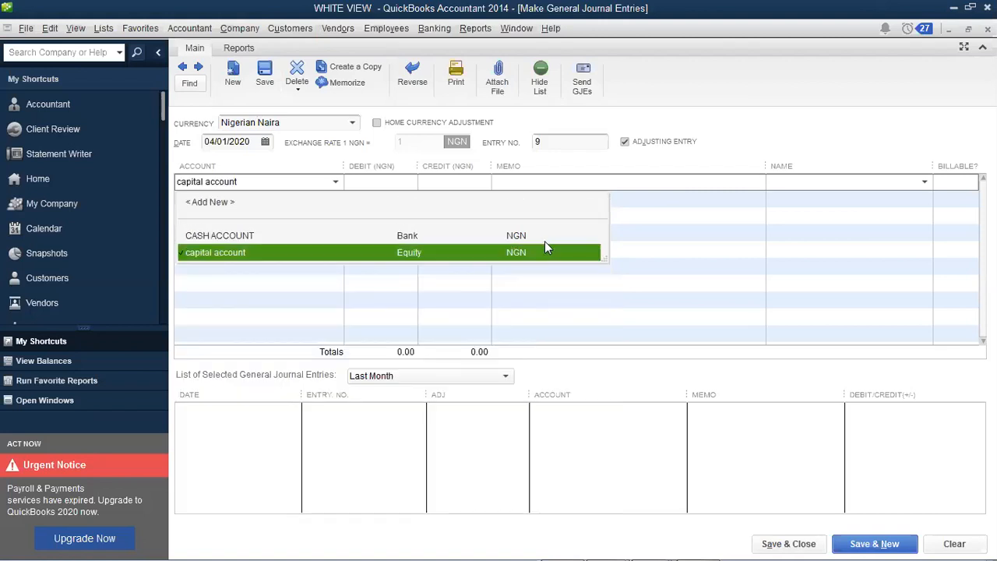
click(445, 255)
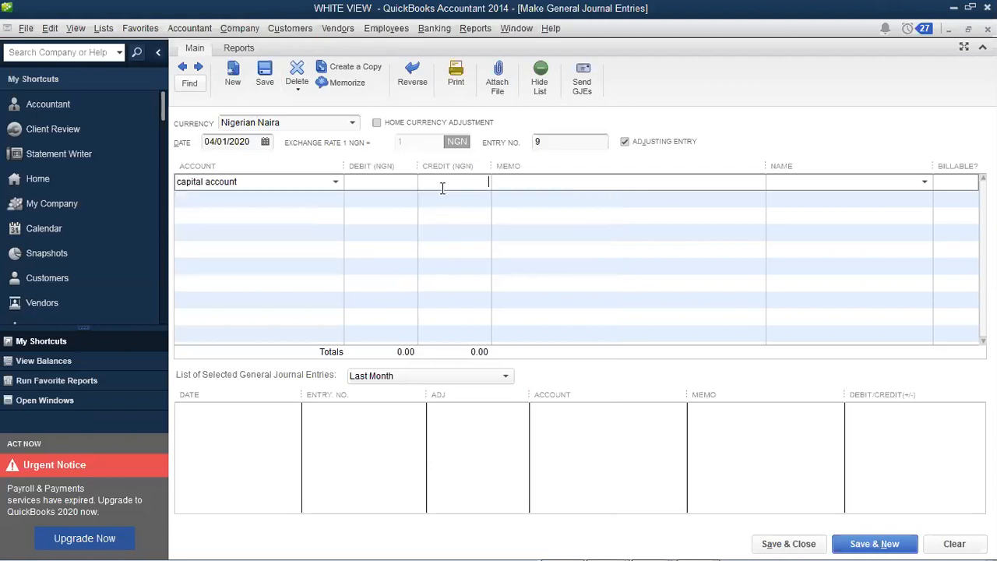
text(8,000,000)
key(Tab)
Enter the memo "Capital Introduced into the business" for the capital account line.
text(Capital Inntr)
key(BackSpace)
key(BackSpace)
key(BackSpace)
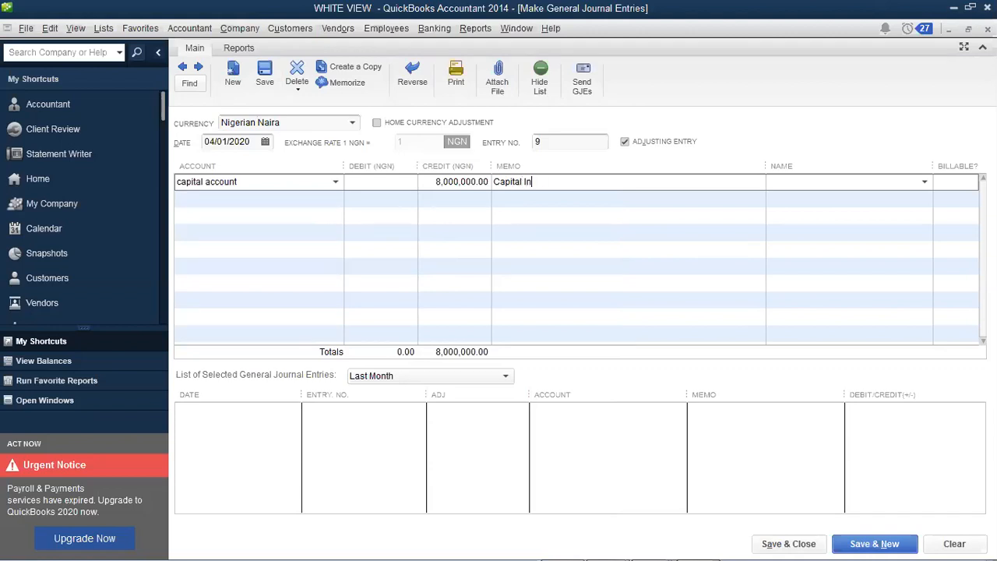
text(troduced into the)
text(business)
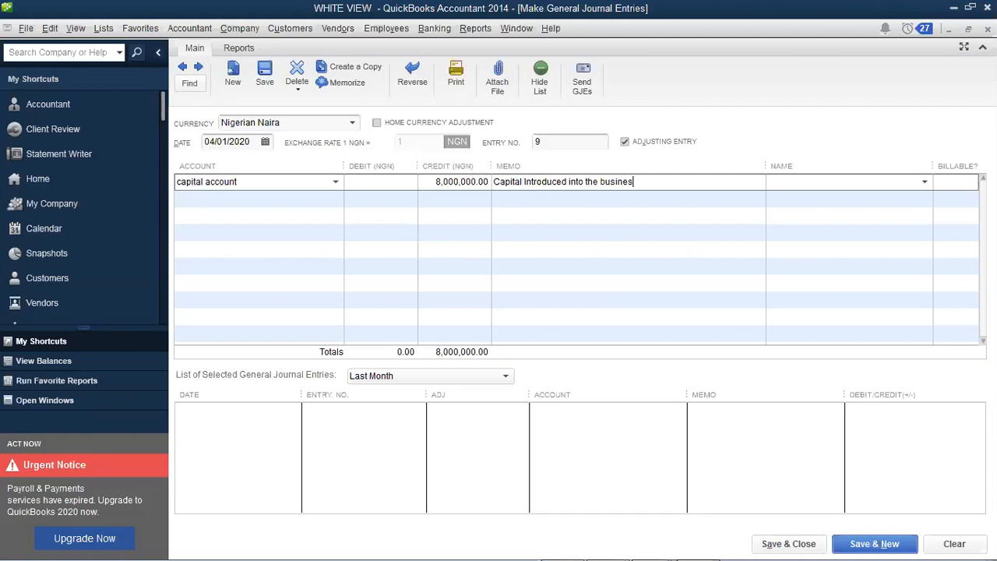
Assign the balancing 8,000,000 debit on the second journal line to CASH ACCOUNT.
click(328, 200)
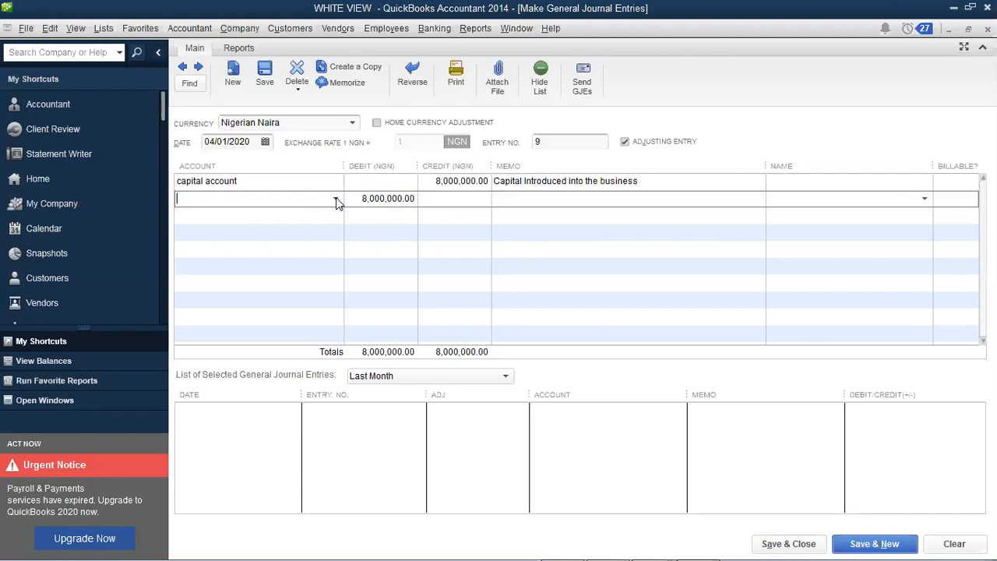
click(336, 198)
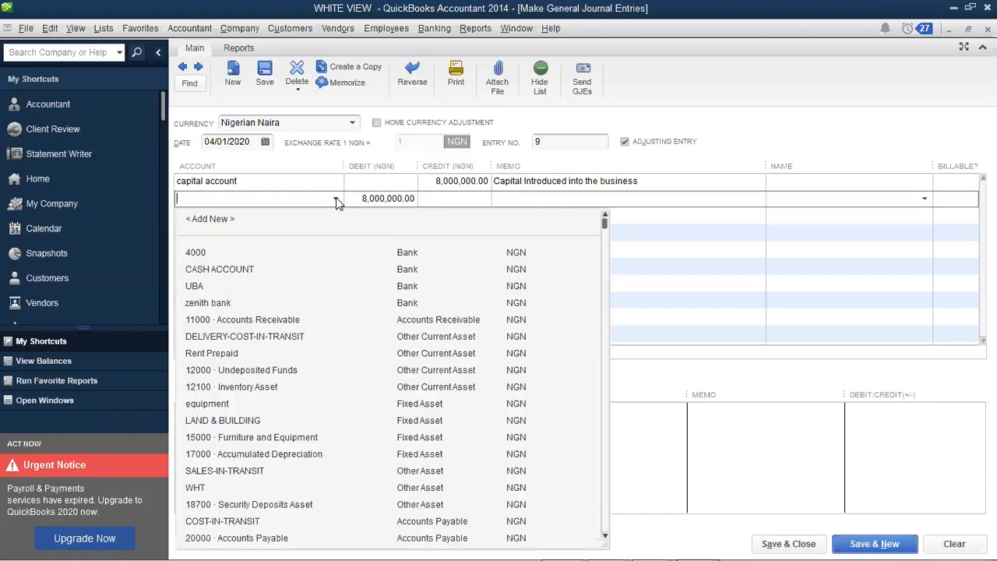
click(336, 199)
click(335, 198)
click(335, 199)
click(336, 199)
click(336, 199)
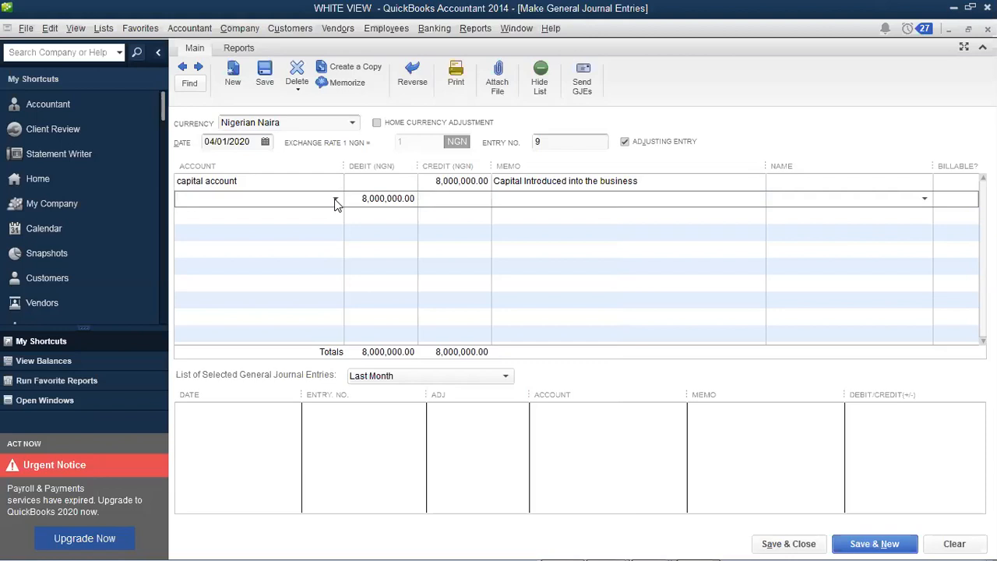
click(336, 199)
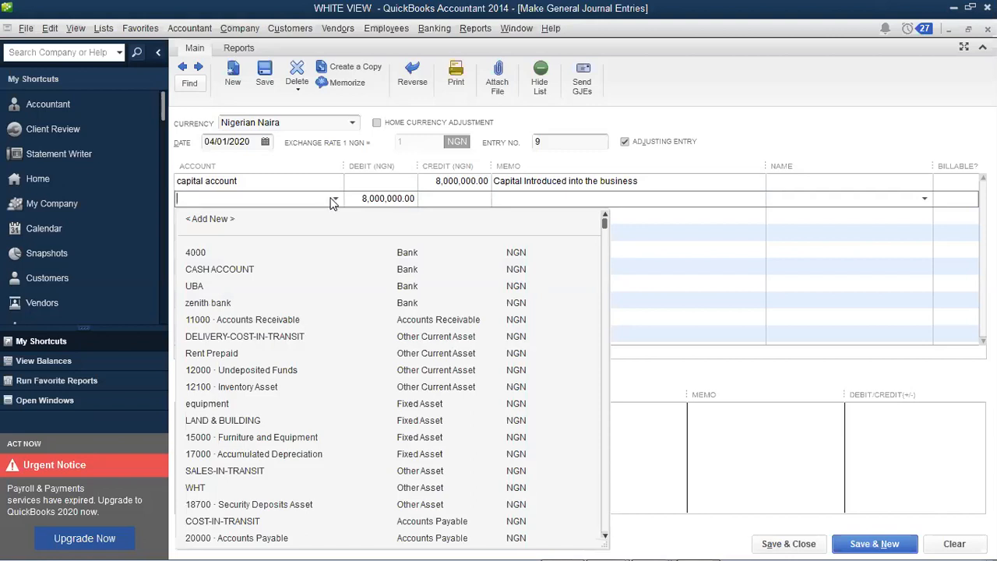
click(214, 269)
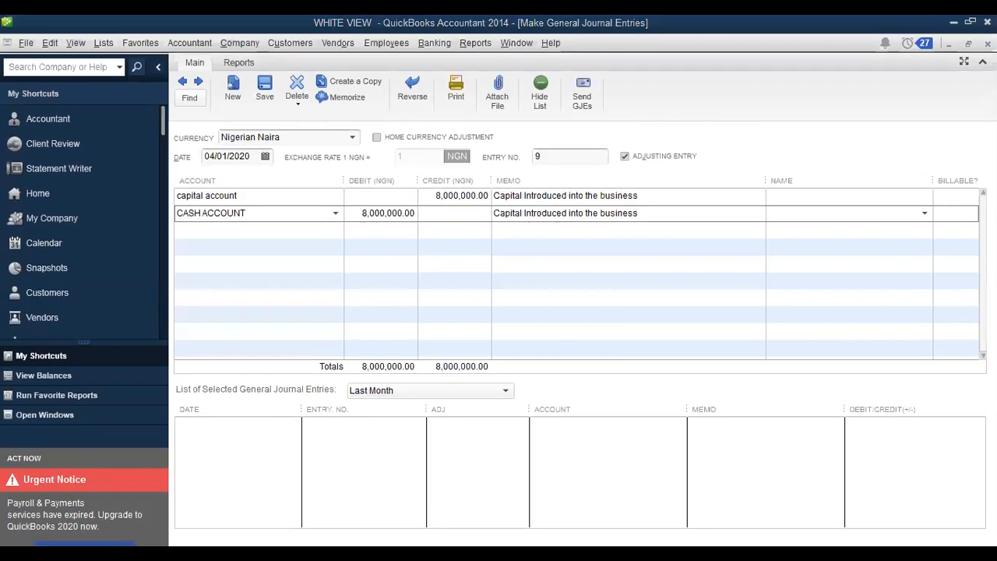
Add a third journal line crediting CASH ACCOUNT with 5,000,000.
click(328, 232)
text(c)
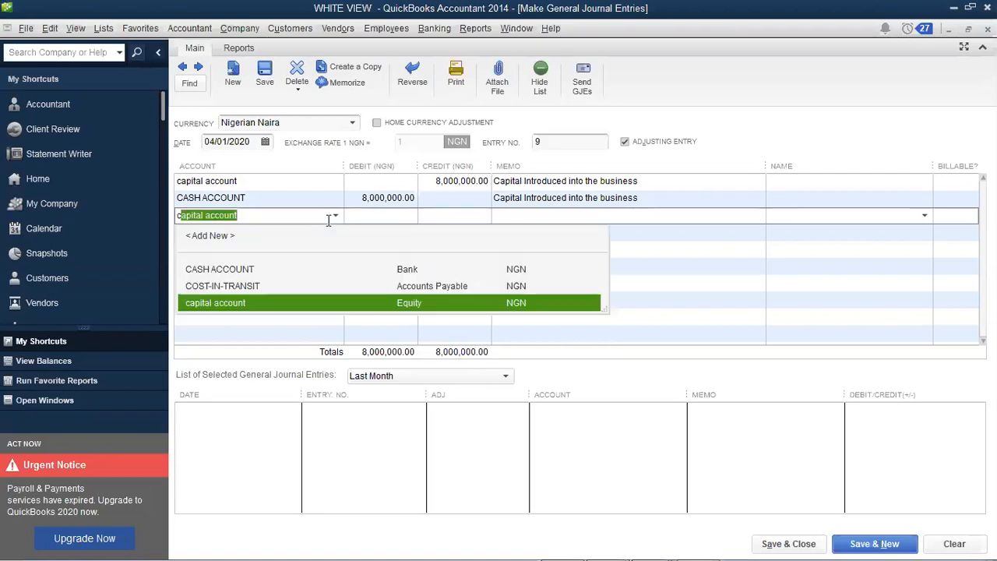
text(as)
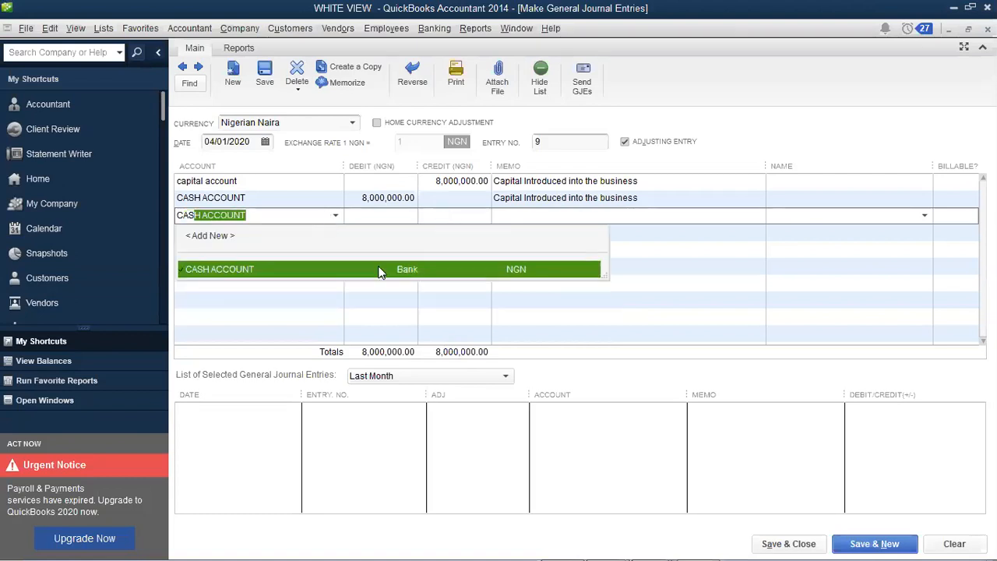
click(369, 269)
click(445, 215)
text(5,000,000)
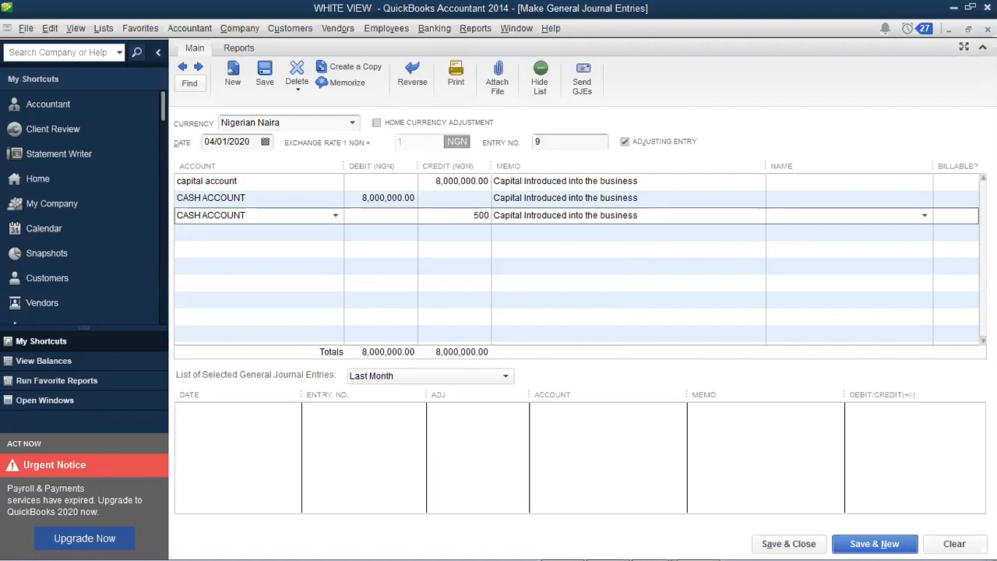
key(Tab)
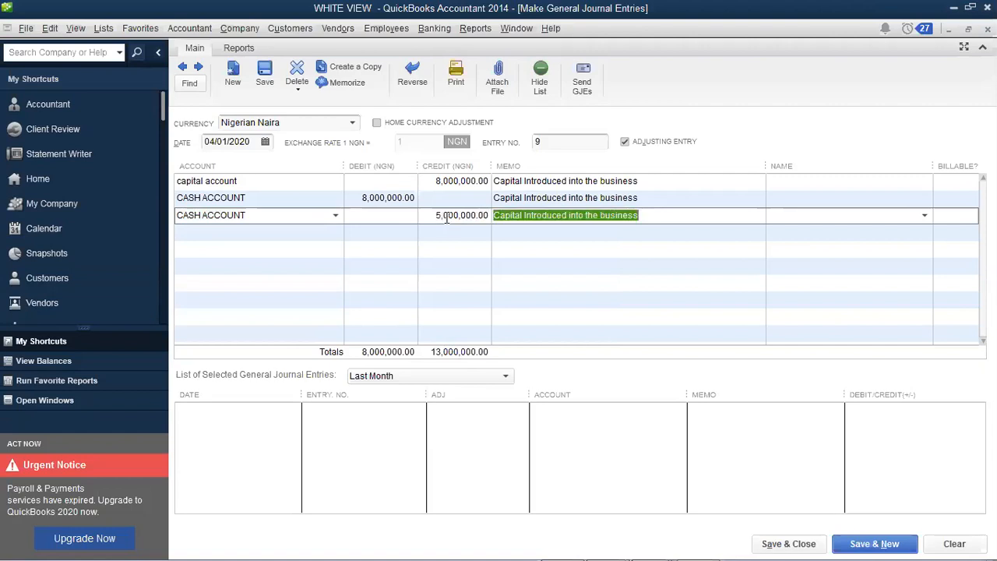
Assign the balancing 5,000,000 debit on the fourth line to UBA, and save and close the journal entry.
click(319, 234)
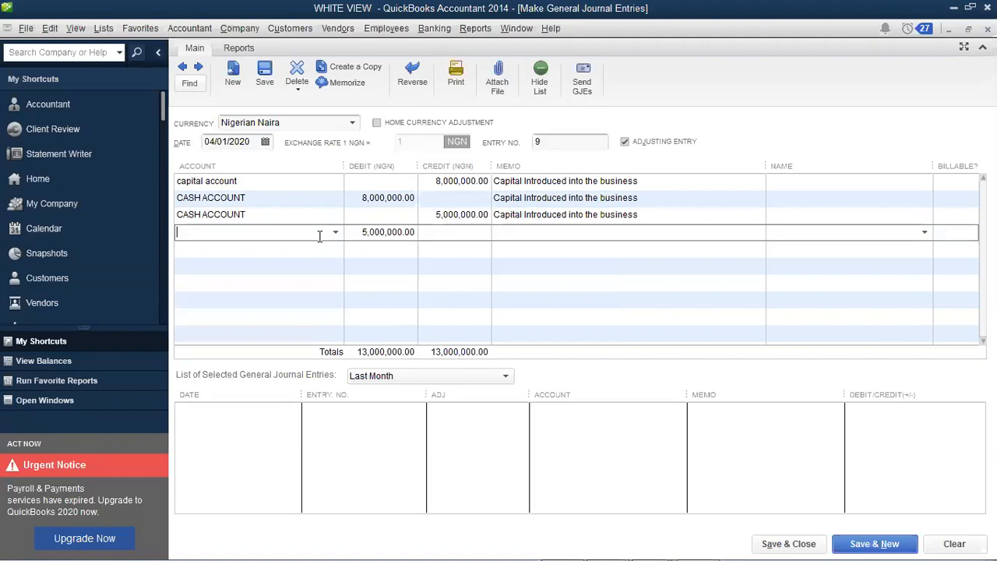
text(UBA)
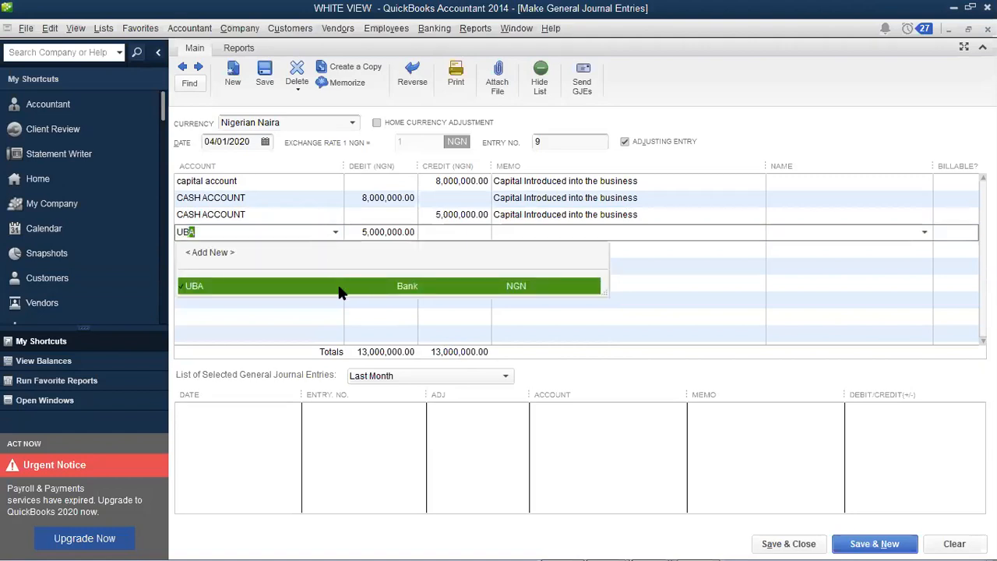
click(341, 292)
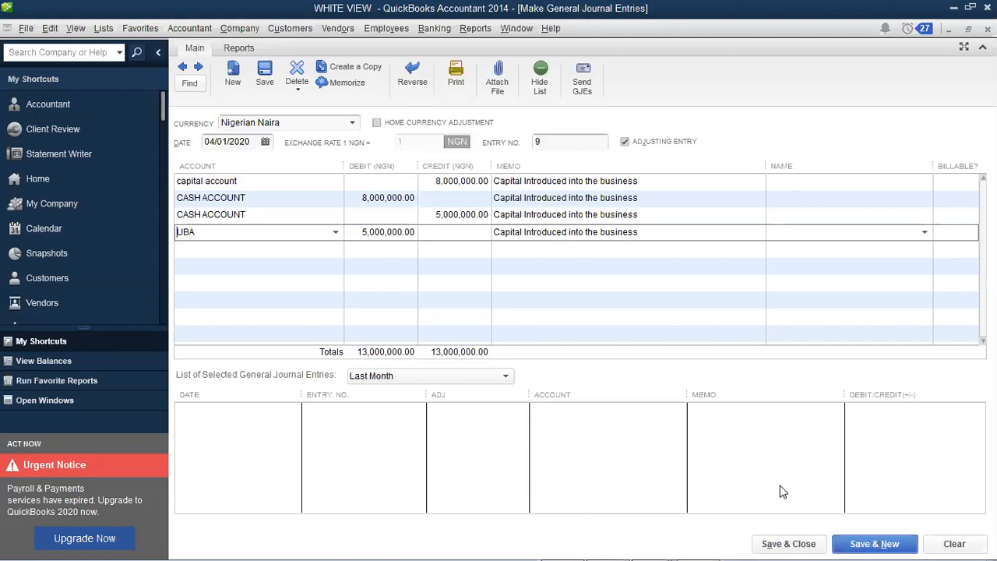
click(372, 199)
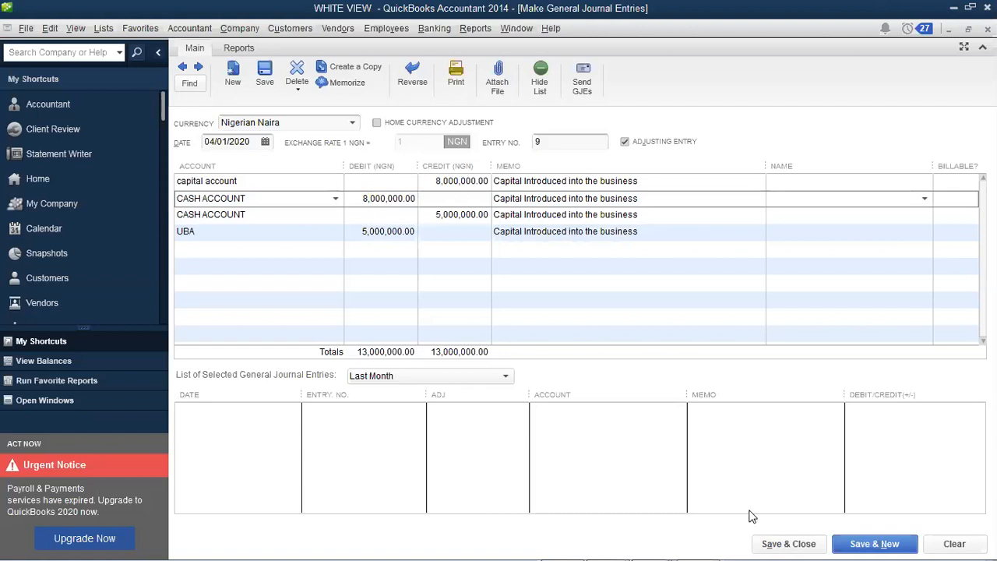
click(795, 544)
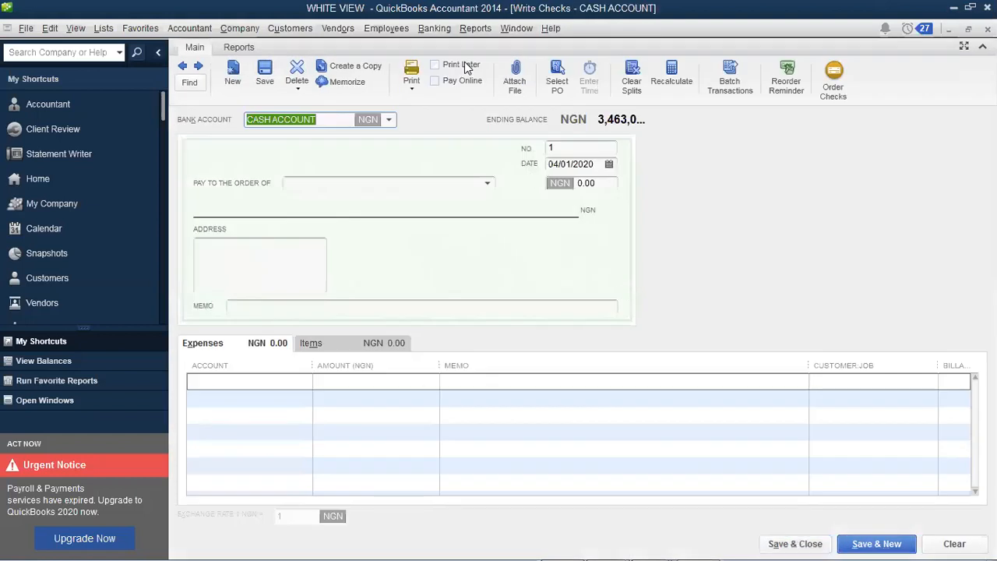
Run the General Ledger report to check the cash, UBA and capital postings, and close it.
click(438, 34)
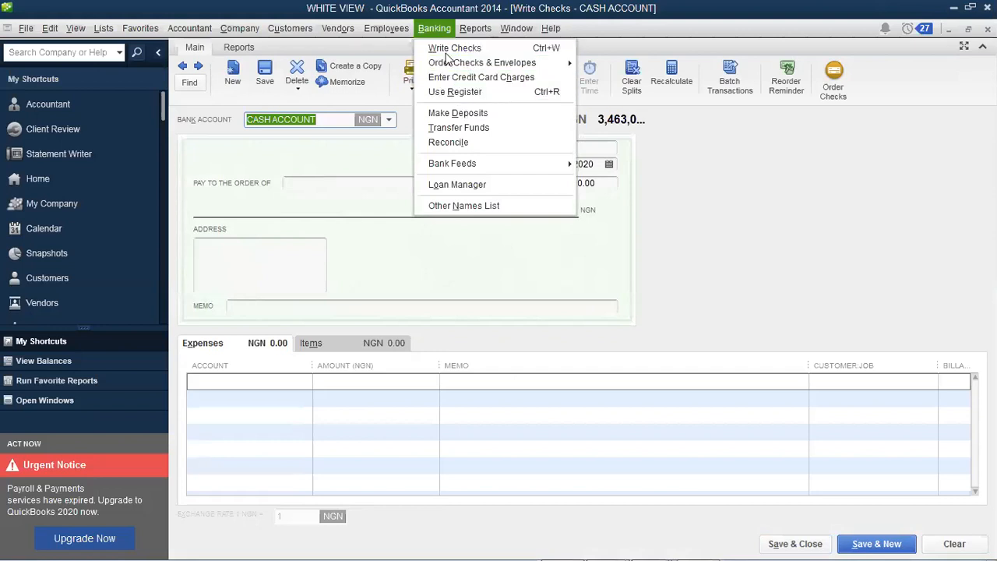
click(713, 216)
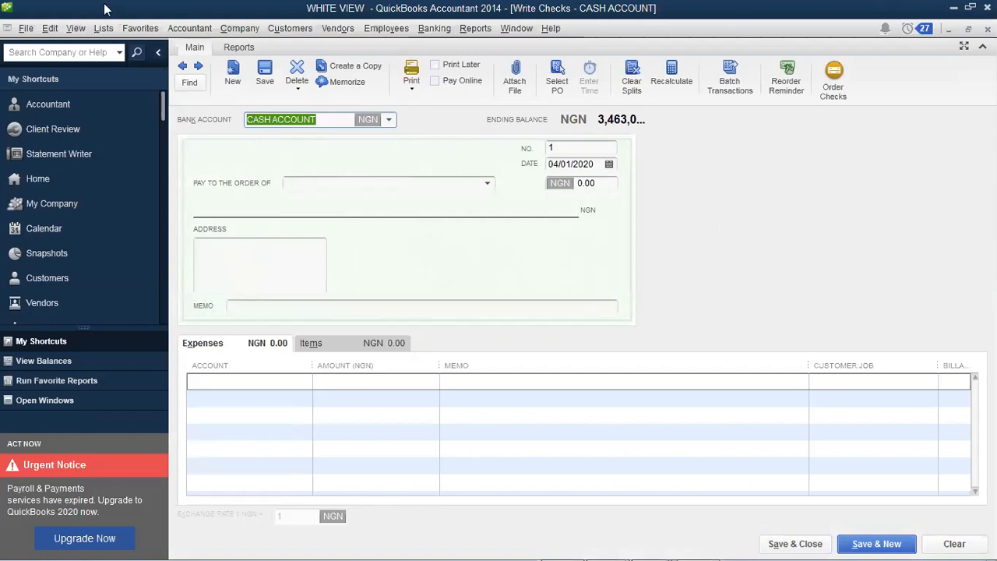
click(475, 29)
mouse_move(514, 259)
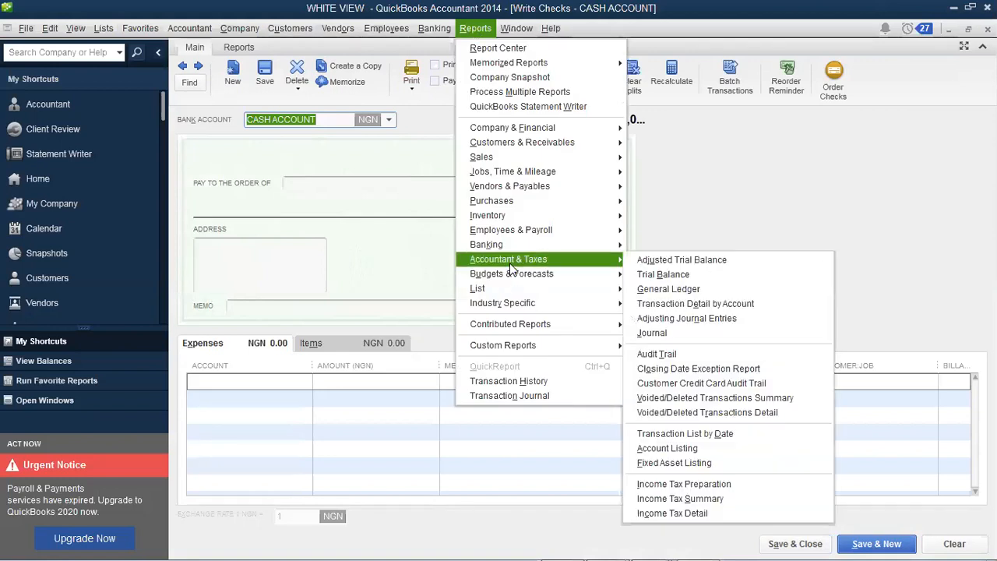
click(690, 226)
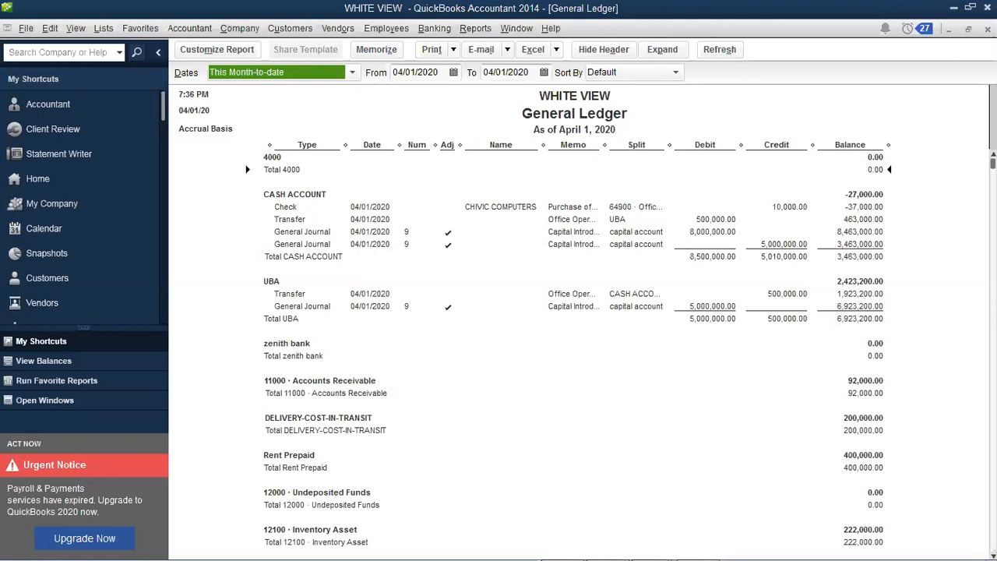
key(ctrl+w)
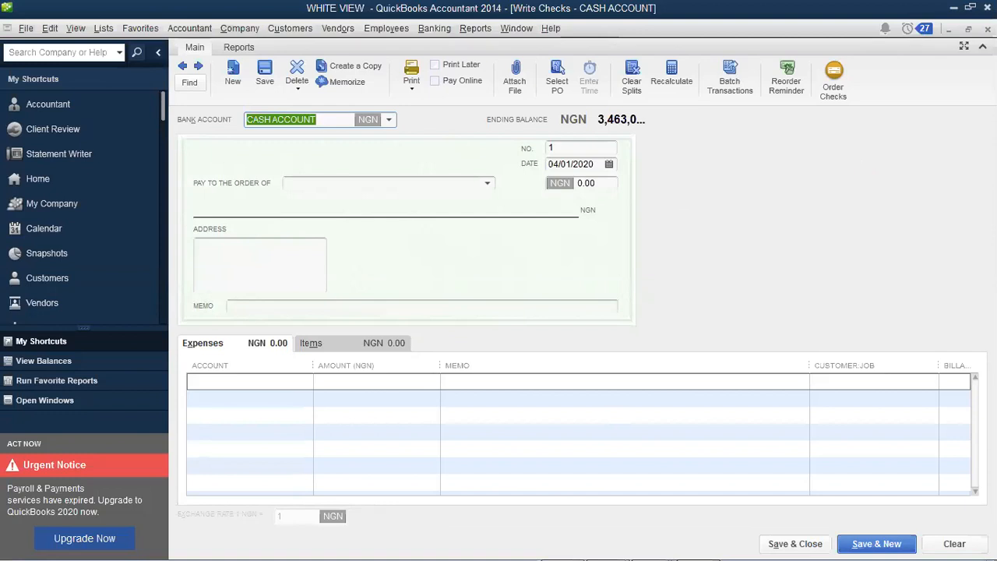
Reopen saved general journal entry 9 and set the debit on the first CASH ACCOUNT line to 5,000,000.
click(252, 31)
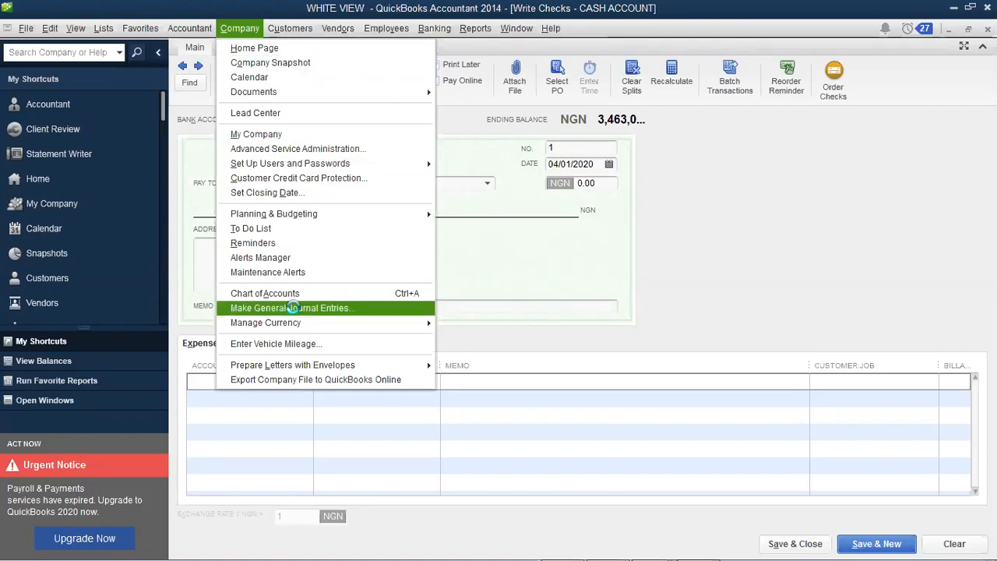
click(248, 135)
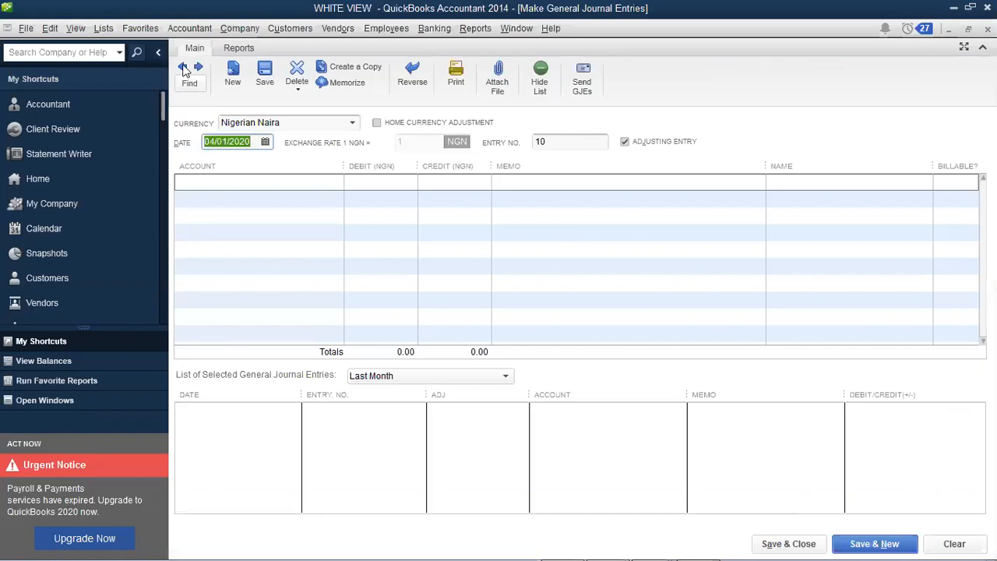
click(183, 67)
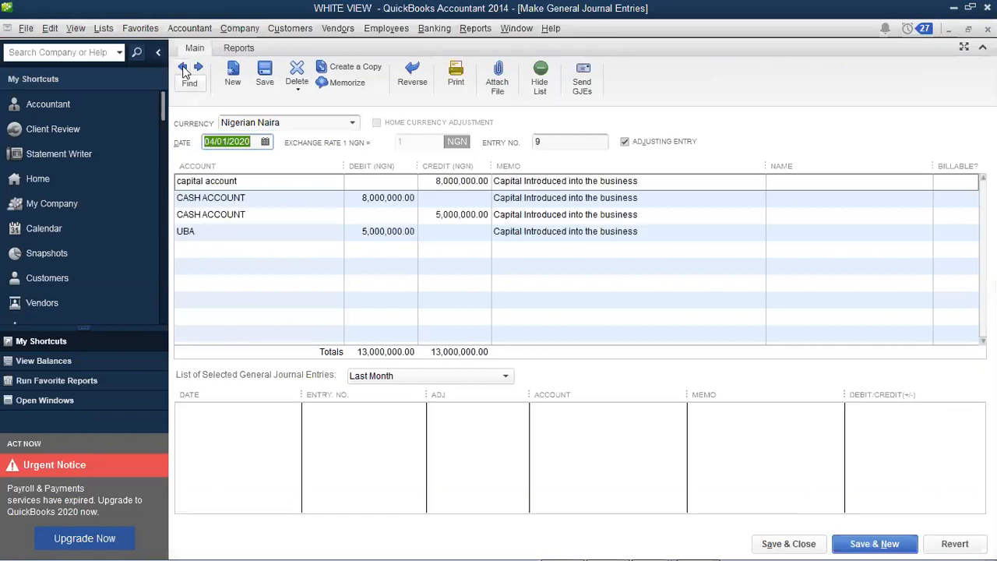
click(366, 201)
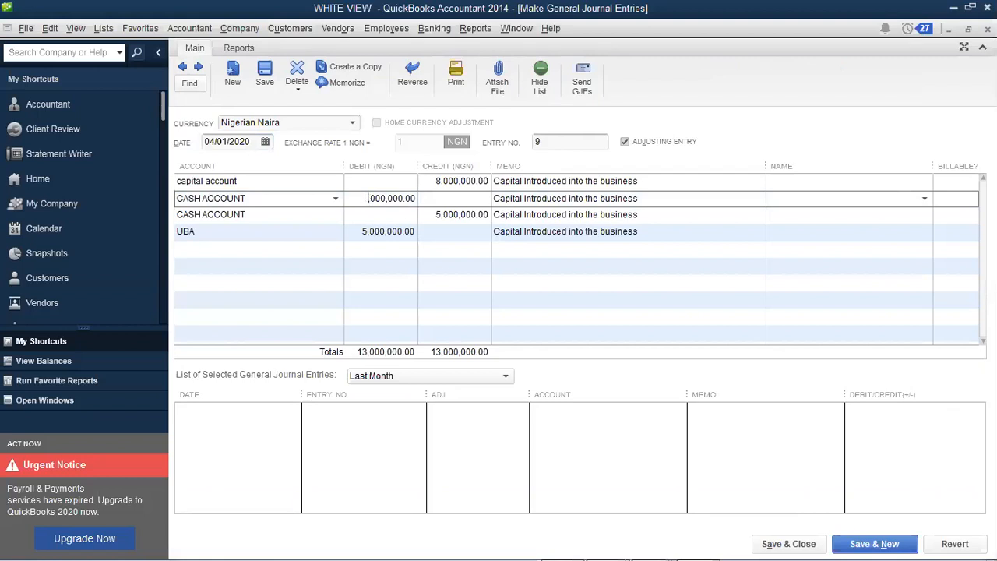
text(5)
Clear the account and the credit amount from the third line of journal entry 9.
click(304, 221)
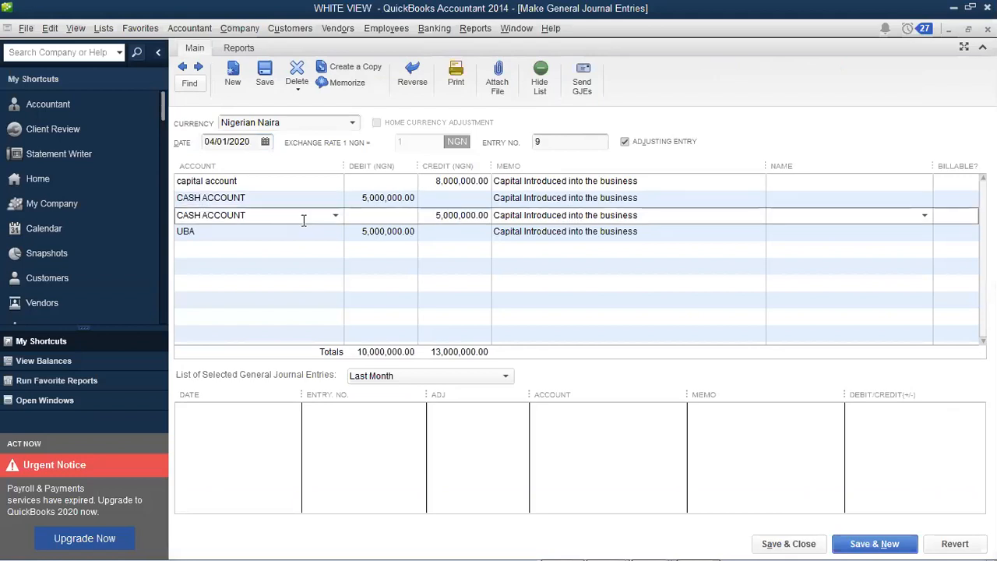
double_click(304, 221)
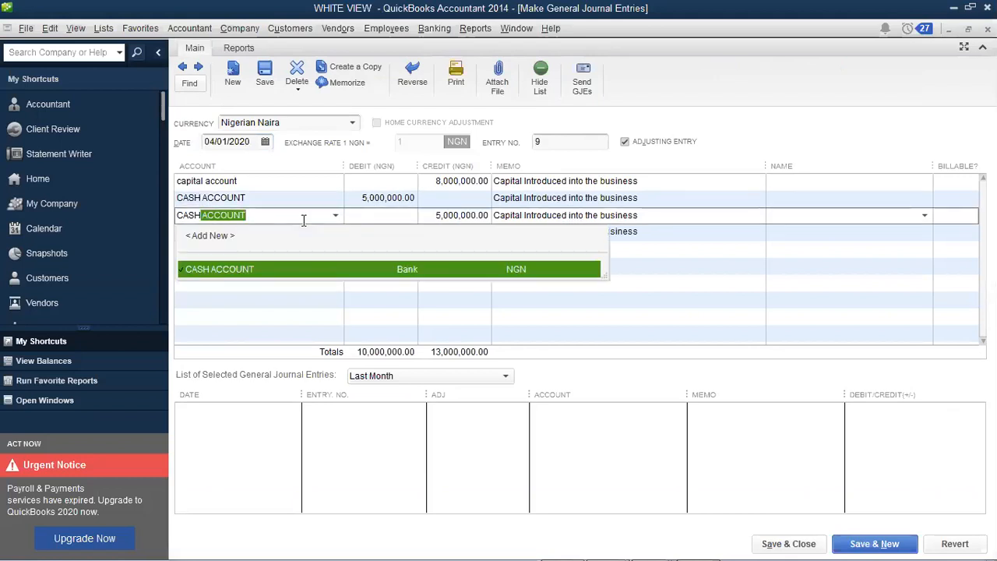
key(BackSpace)
key(BackSpace)
key(BackSpace)
key(BackSpace)
key(Tab)
key(BackSpace)
key(Tab)
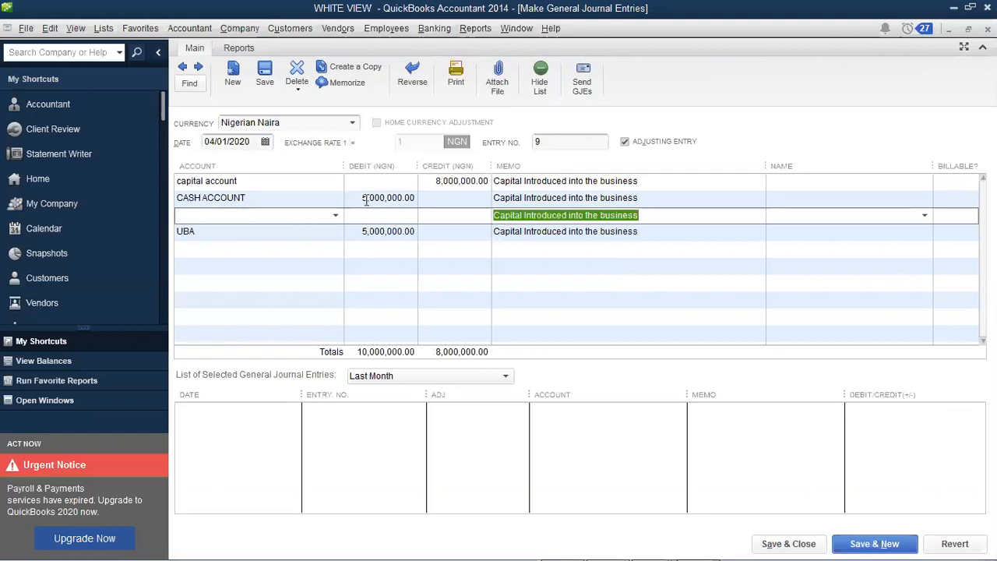
Set the debit on the CASH ACCOUNT line to 3,000,000.
click(364, 199)
text(3)
click(365, 232)
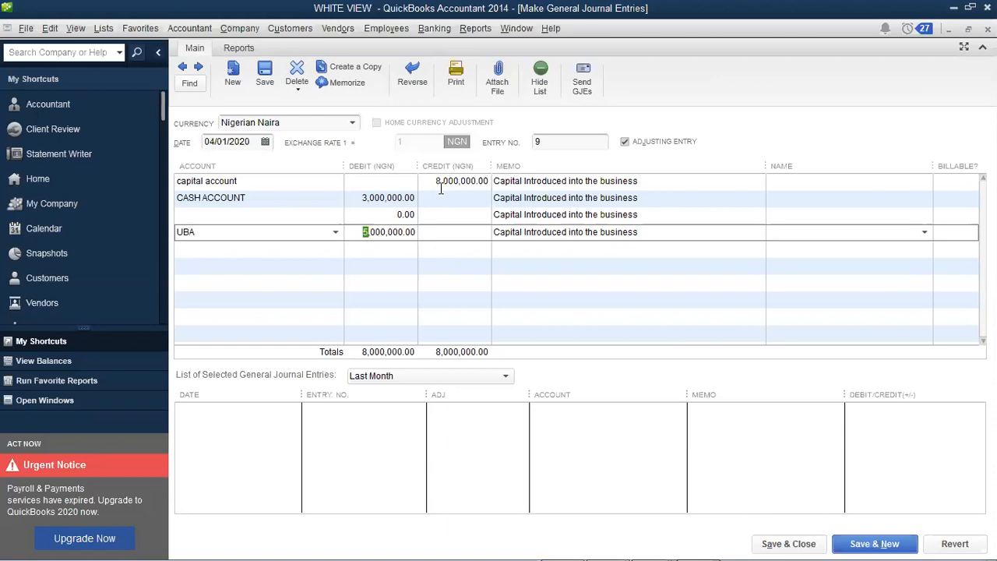
Run the General Ledger report to check how the changed journal entry 9 posts to cash and UBA.
click(445, 30)
click(472, 39)
click(473, 32)
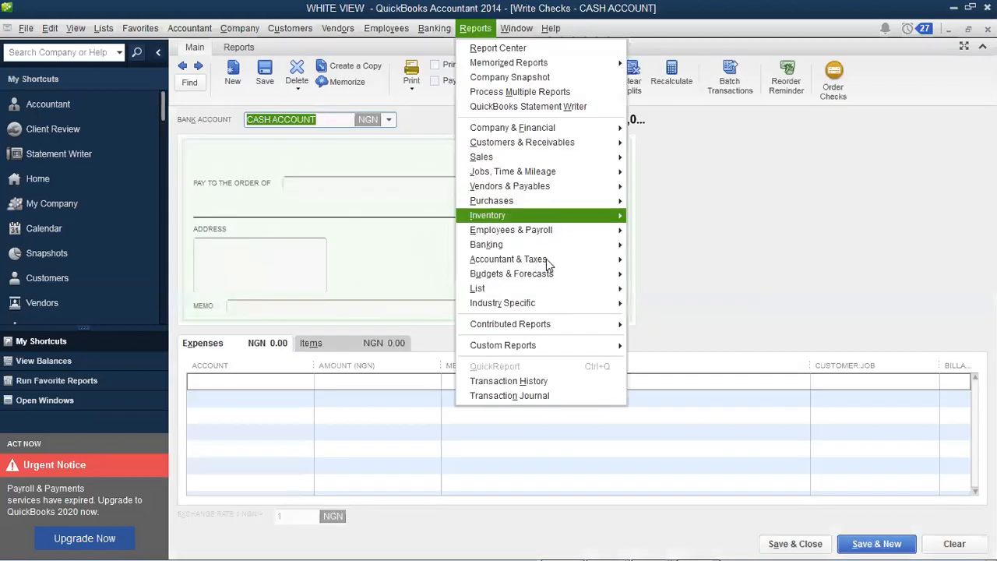
mouse_move(548, 265)
click(668, 292)
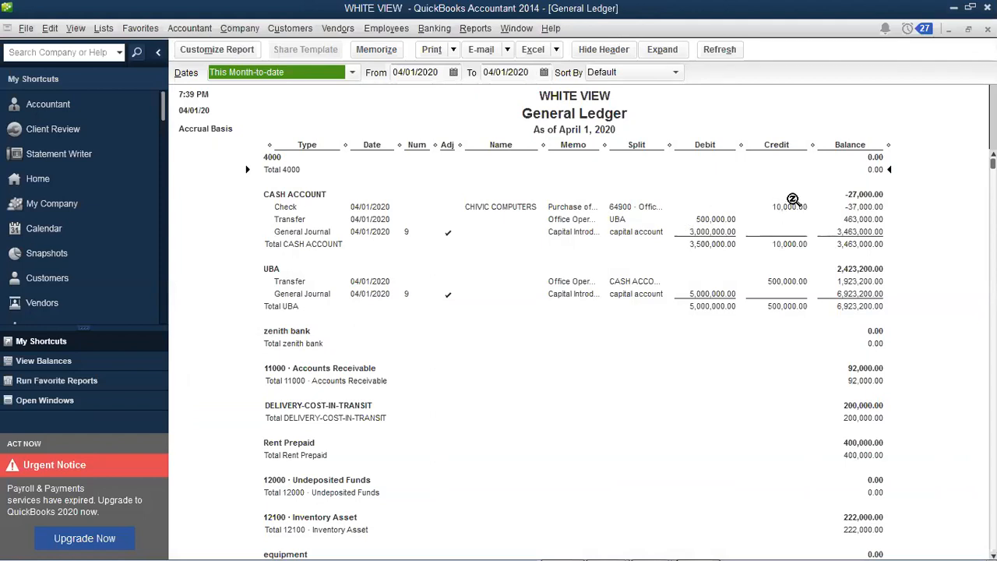
Inspect the split lines of entry 9 in the capital account register, and return to the General Ledger report.
double_click(720, 232)
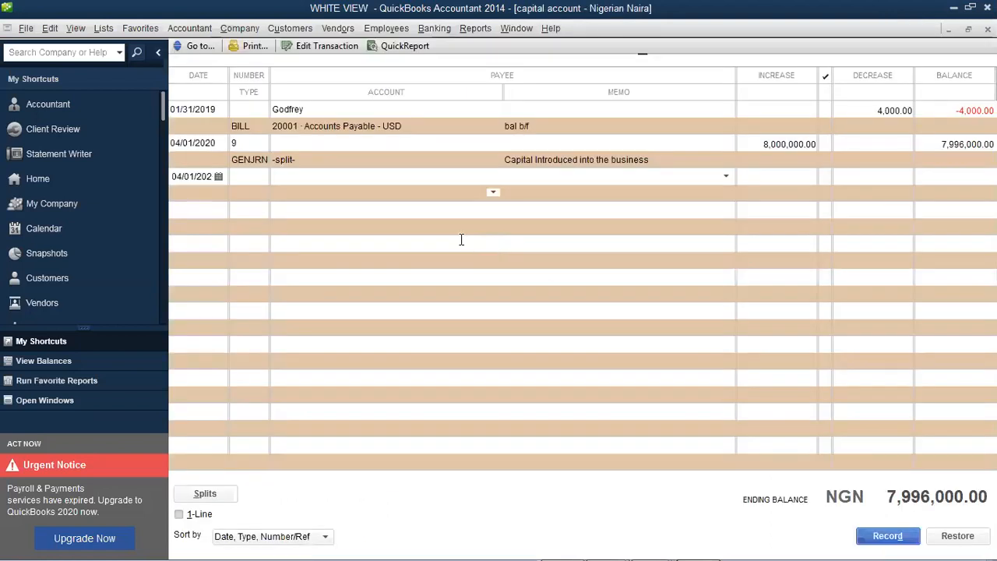
click(848, 142)
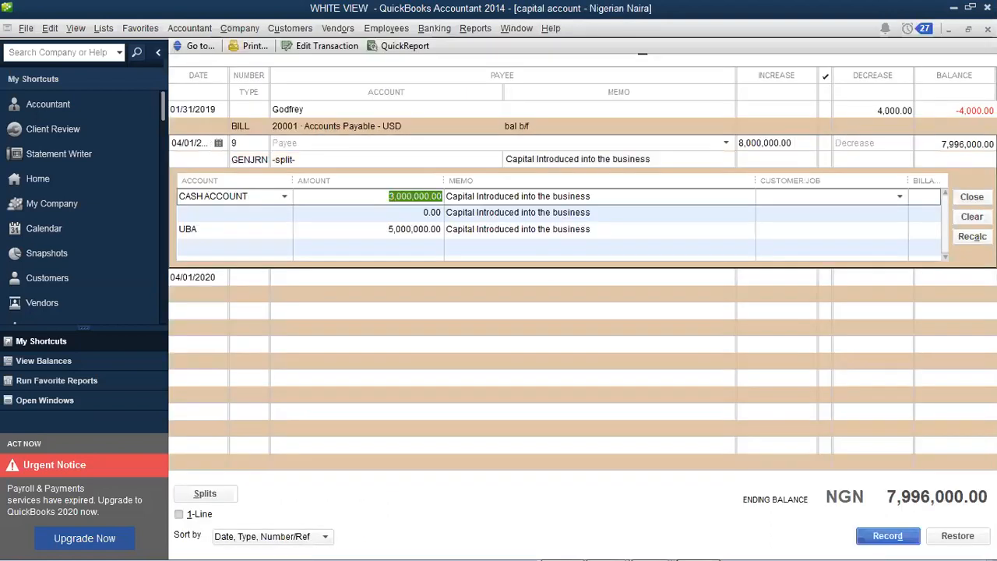
key(Escape)
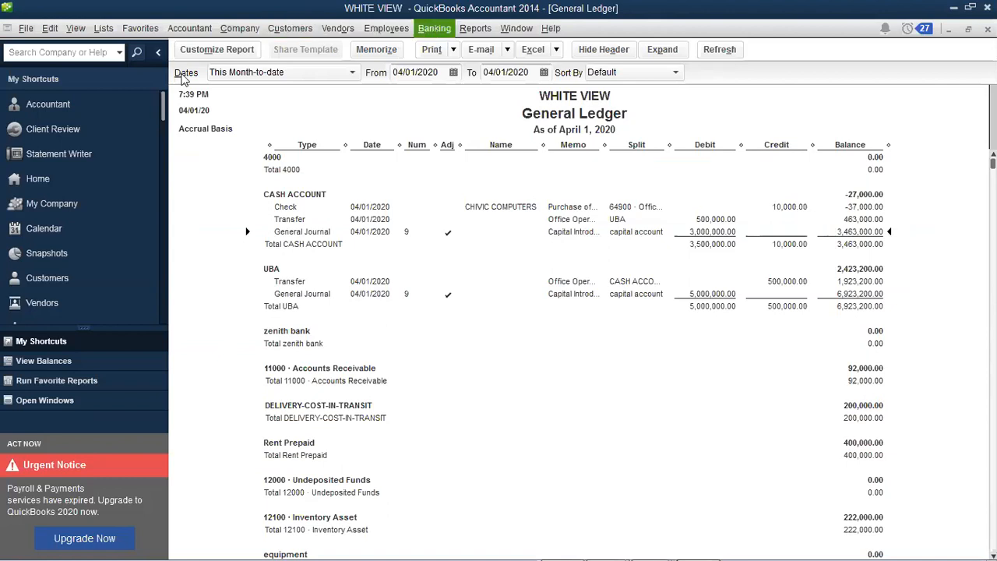
Reopen journal entry 9, set the CASH ACCOUNT debit to 8,000,000 and assign the blank third line to CASH ACCOUNT.
click(239, 31)
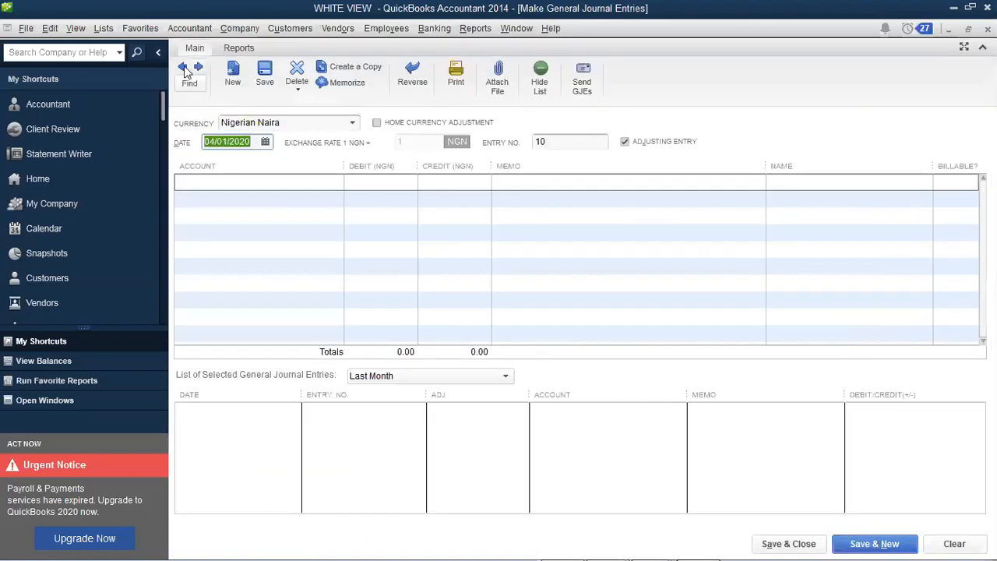
click(184, 68)
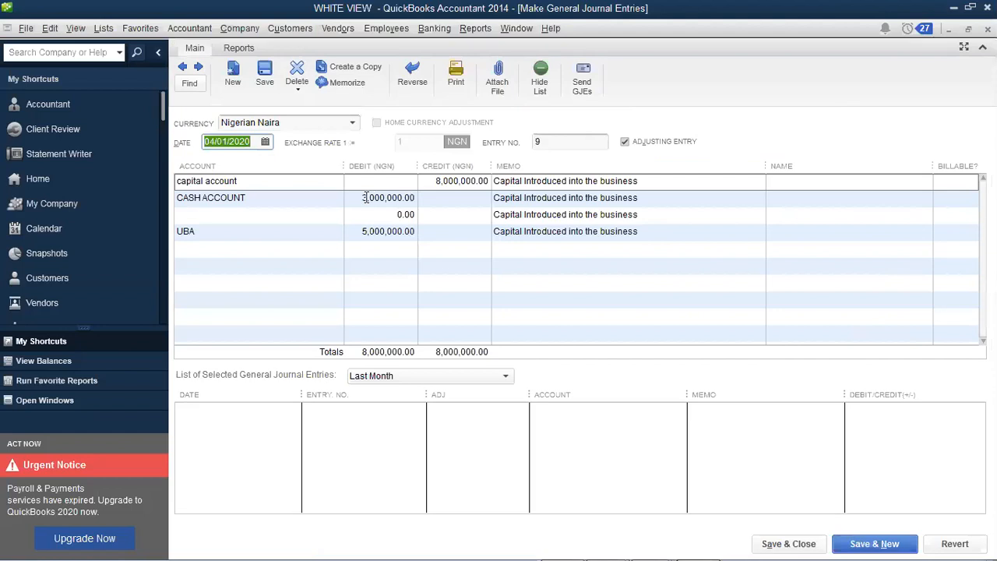
click(364, 198)
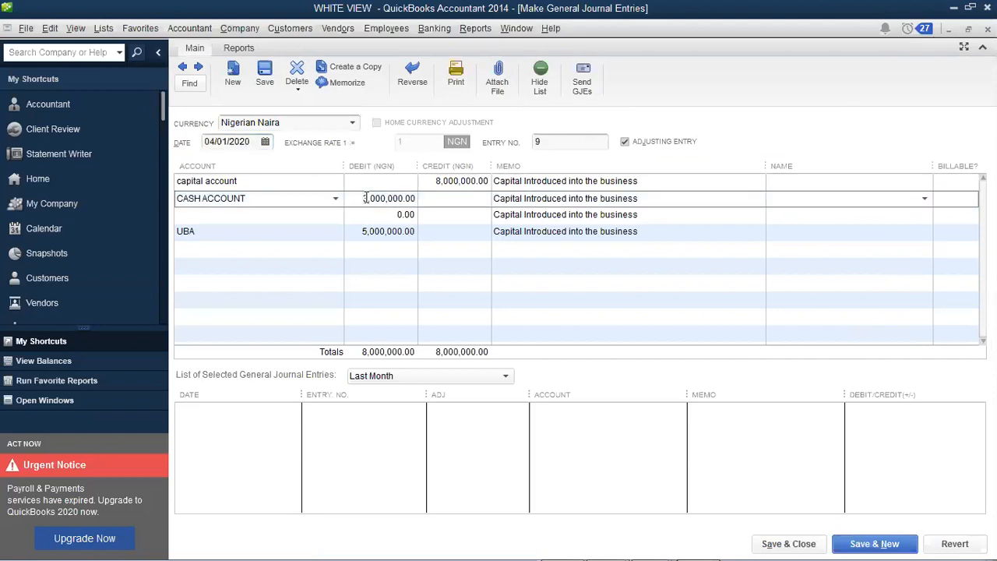
click(331, 216)
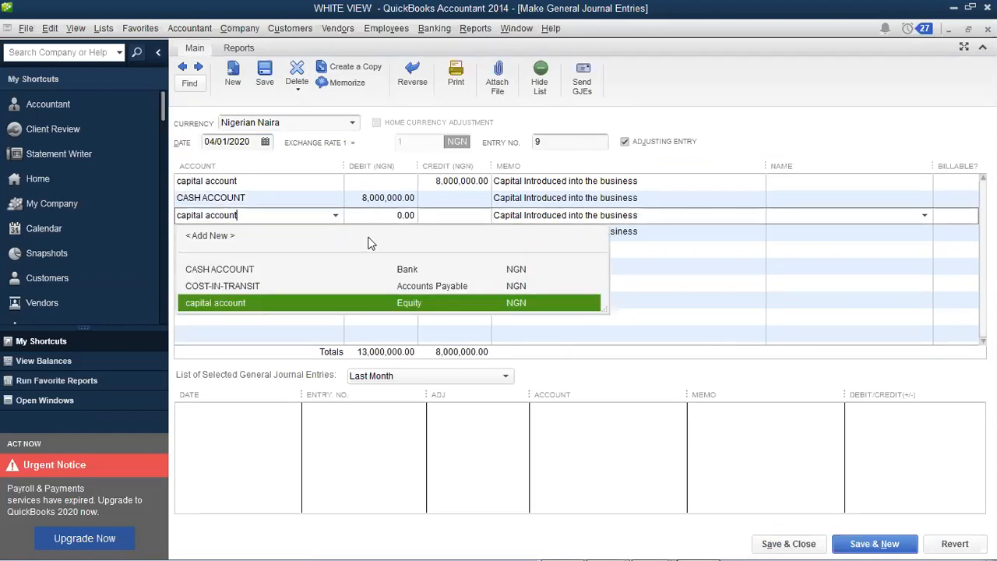
click(413, 263)
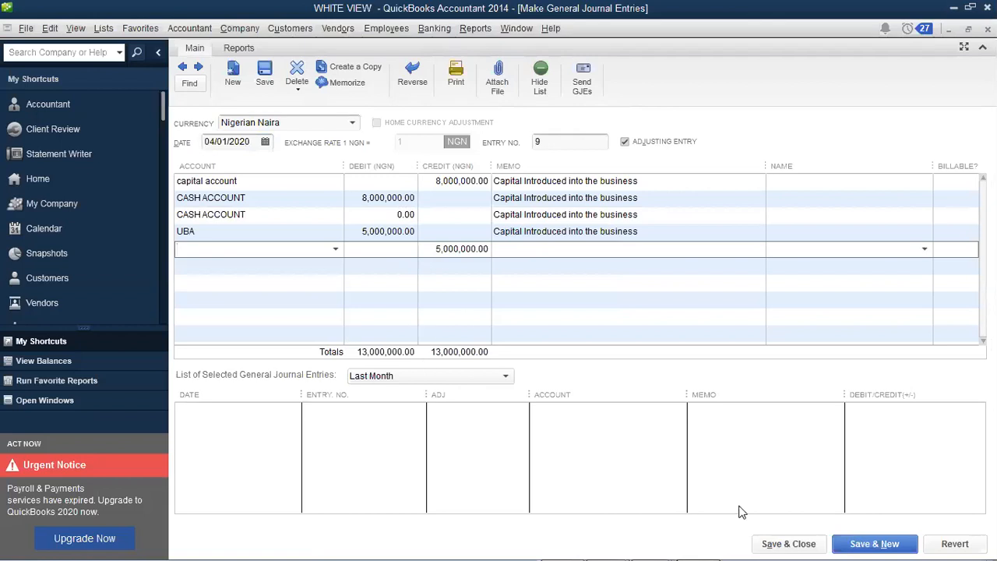
click(841, 544)
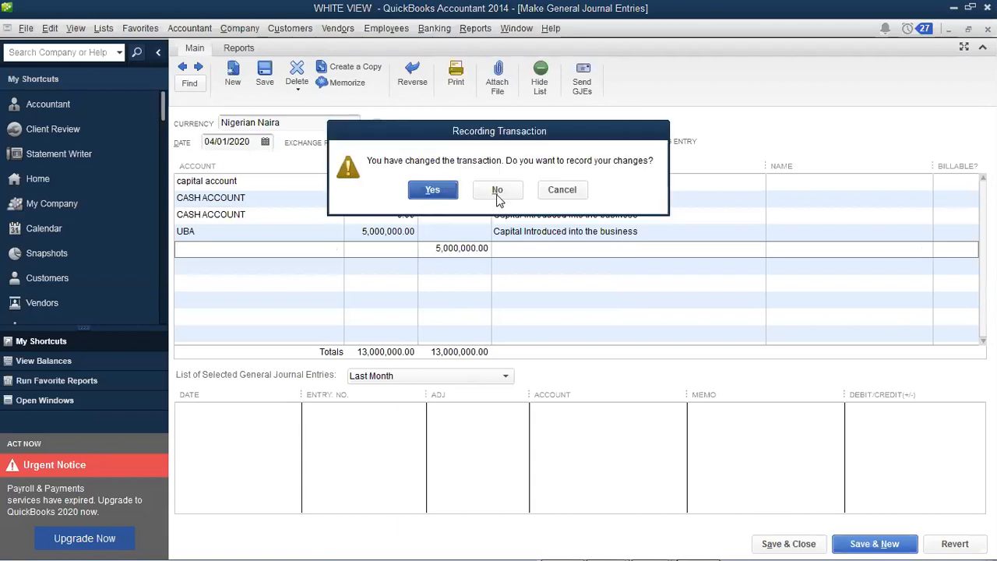
click(498, 195)
click(499, 194)
Remove the credit from the unassigned fifth line and credit 5,000,000 on the second CASH ACCOUNT line instead.
click(335, 250)
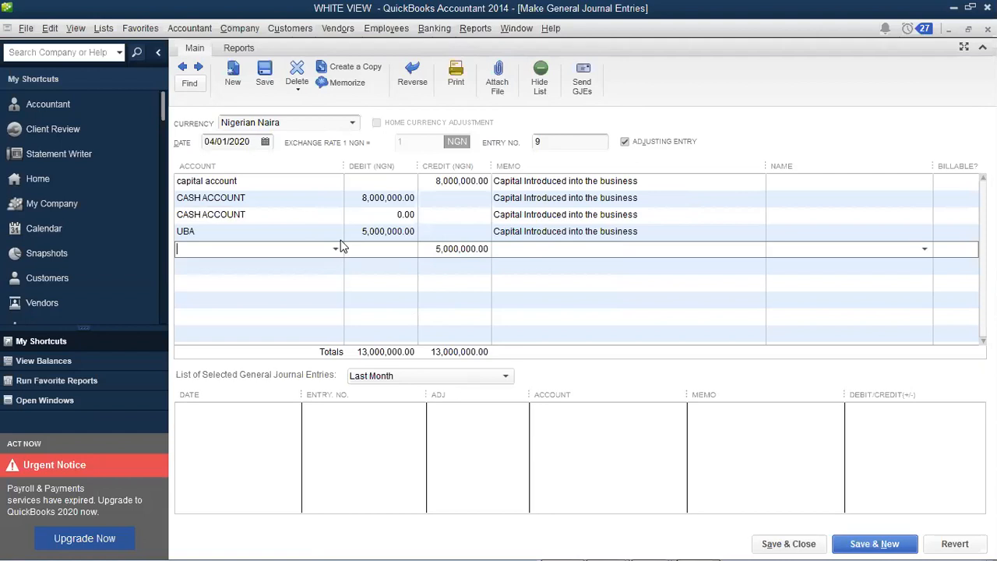
click(438, 250)
key(BackSpace)
click(465, 215)
text(5000)
key(Tab)
Save and close the changed journal entry 9, and refresh the General Ledger report to check its postings.
click(785, 543)
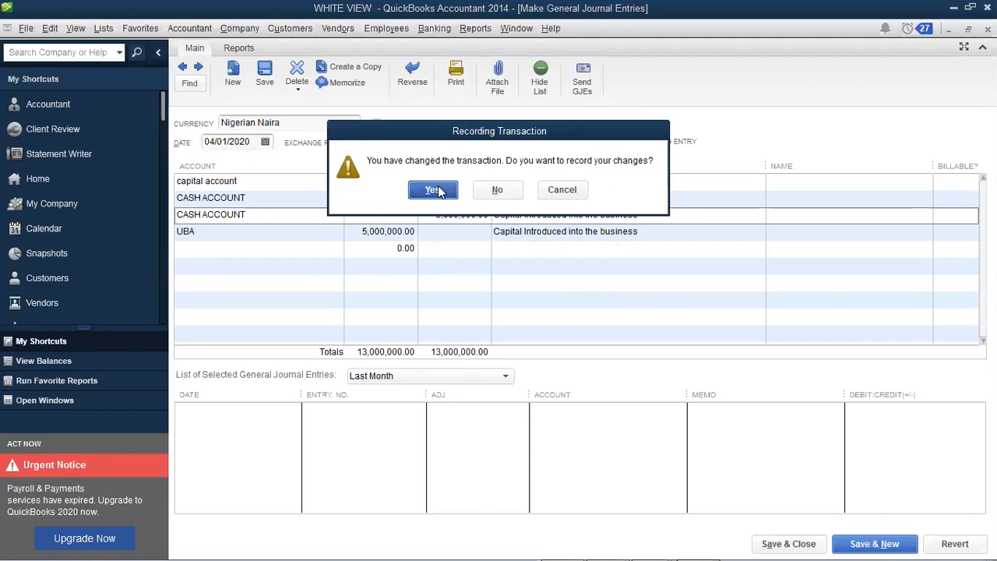
click(438, 191)
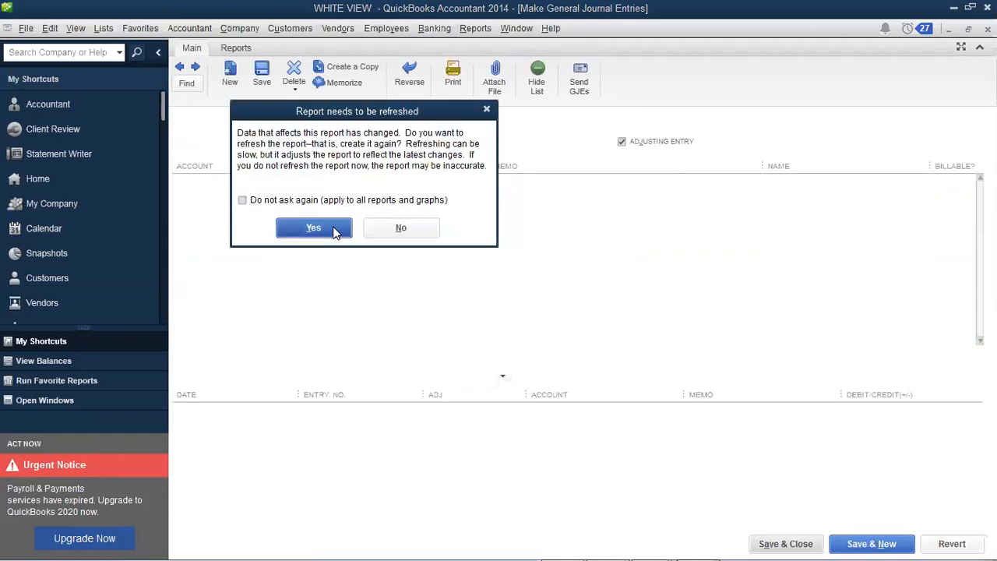
click(334, 226)
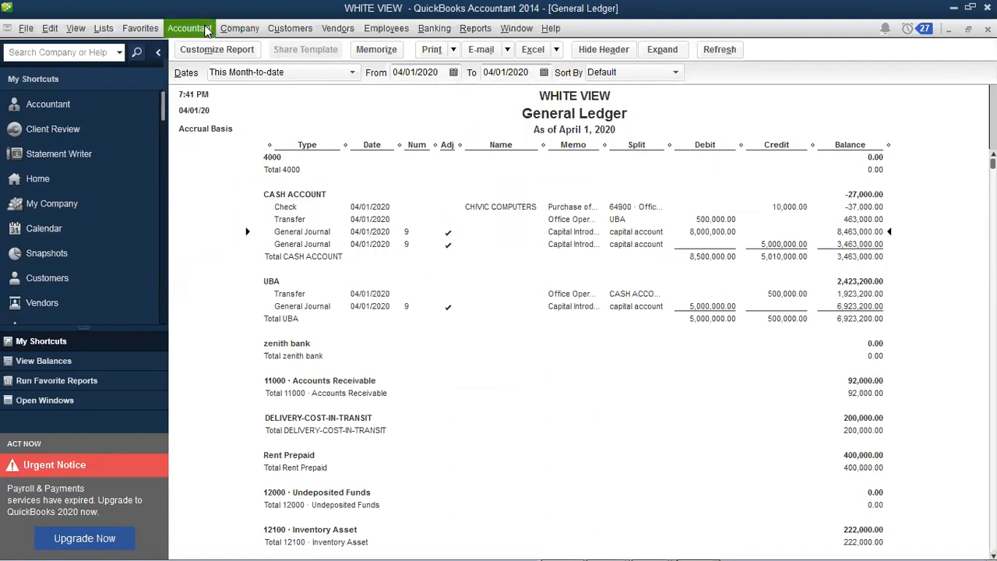
click(392, 53)
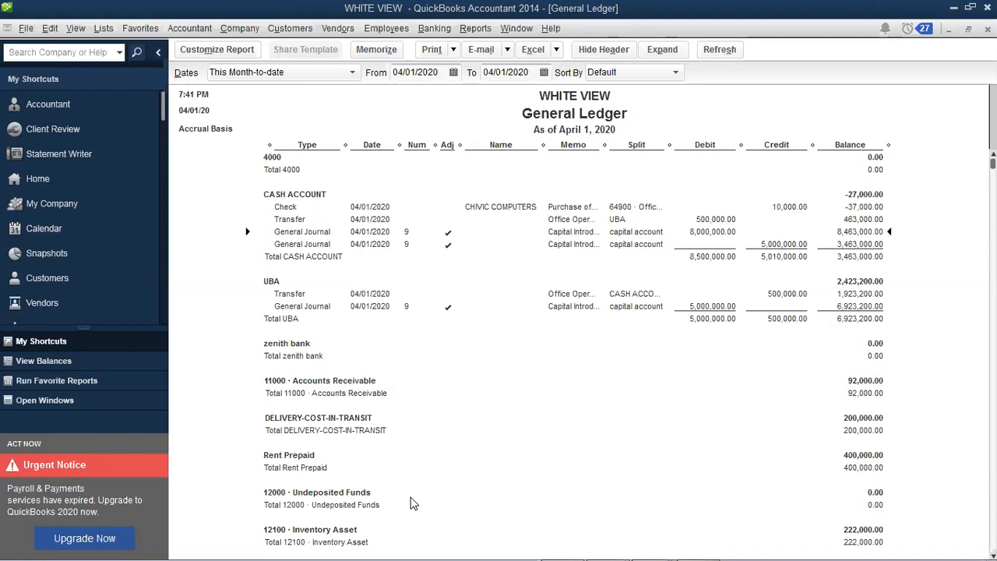
Start a new general journal entry with CASH ACCOUNT on the first line and UBA on the second.
click(222, 27)
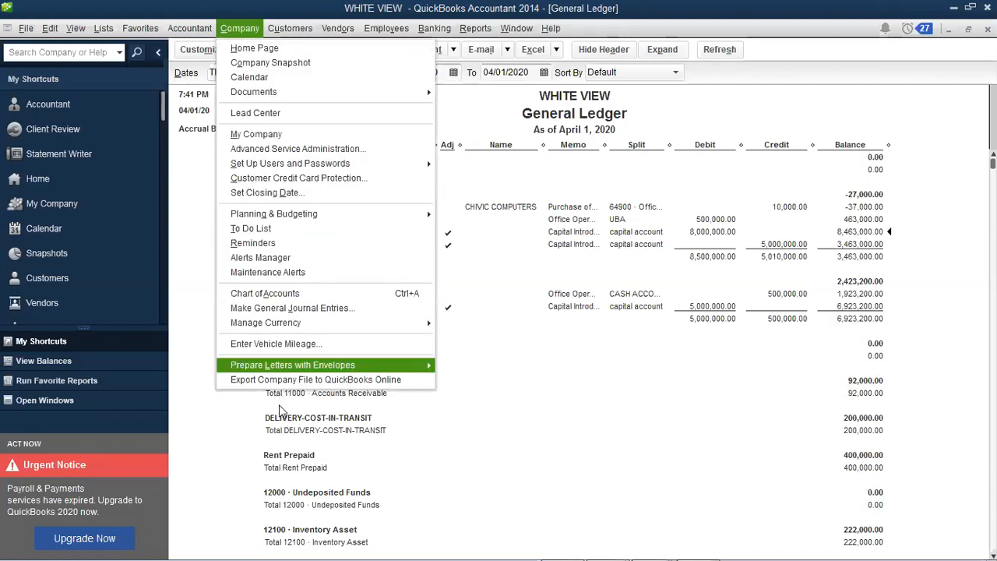
click(313, 307)
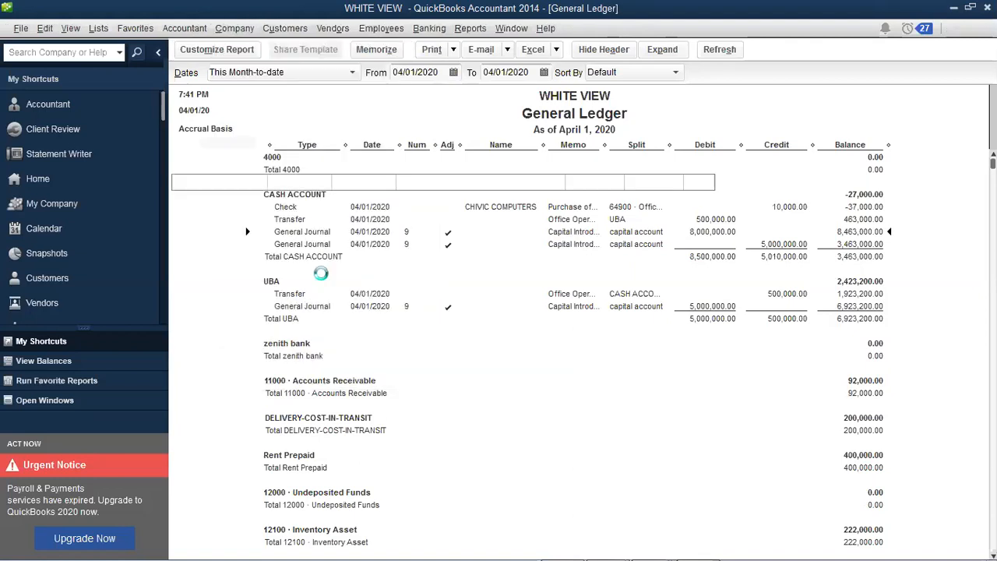
click(335, 184)
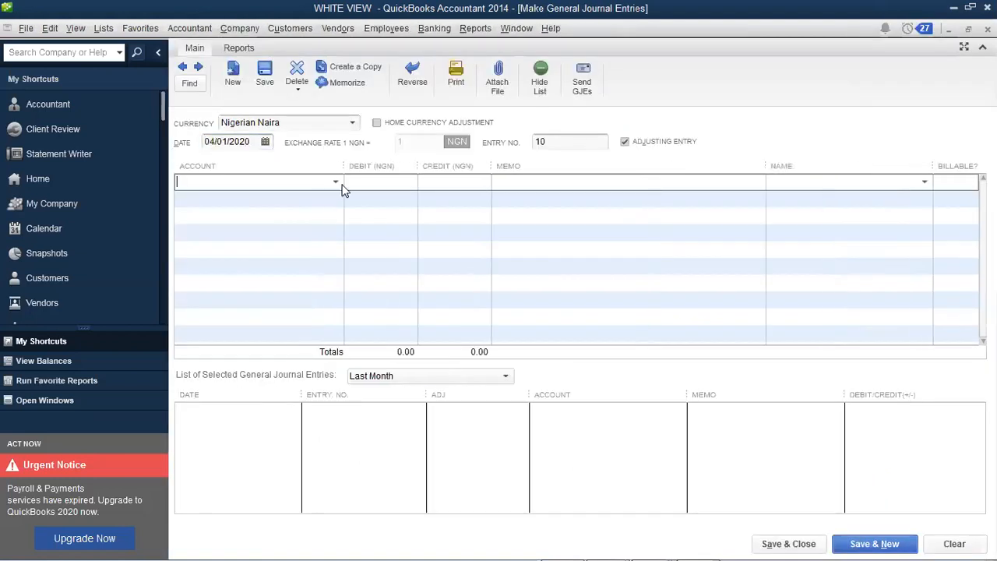
click(334, 185)
click(252, 255)
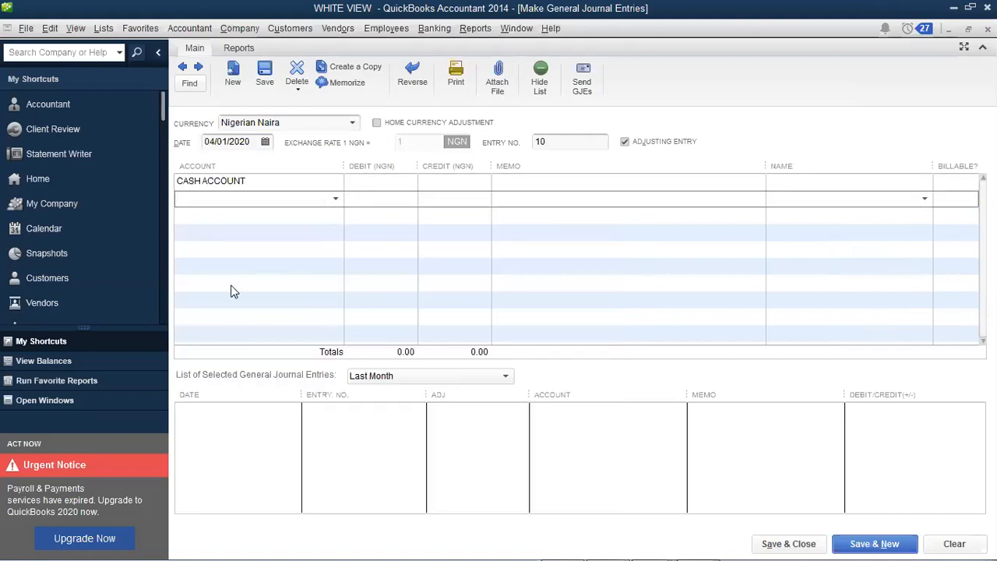
click(234, 289)
Debit CASH ACCOUNT with 500,000 and credit UBA with 500,000.
click(403, 179)
text(500000)
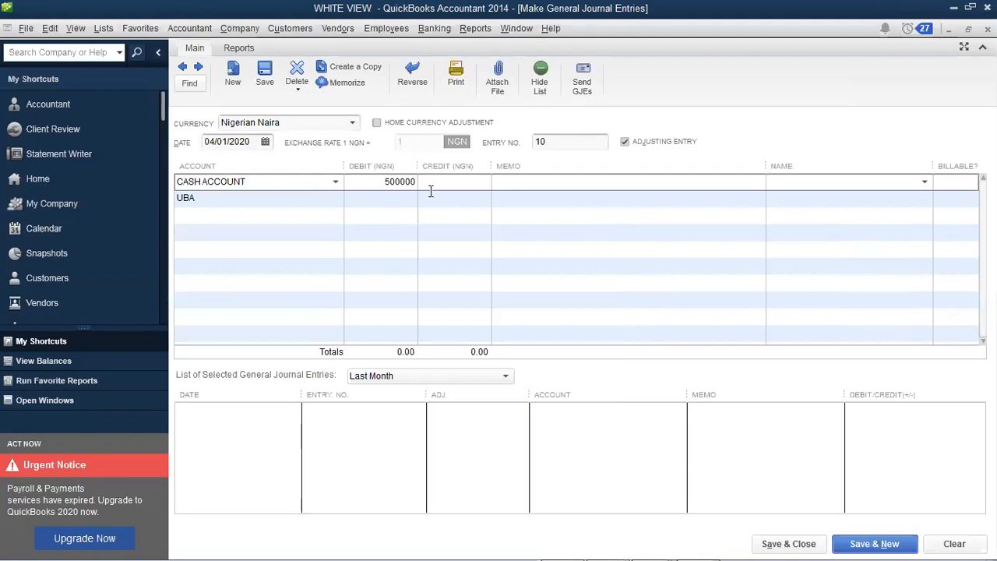
click(436, 198)
text(50000)
key(Tab)
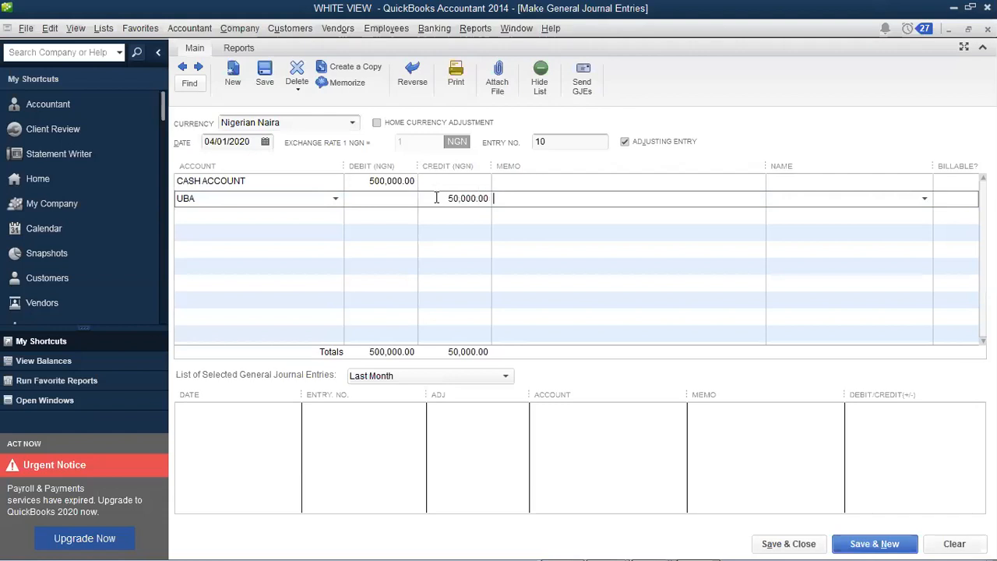
click(474, 198)
text(0)
key(Tab)
Enter the memo "Transfer from Bank to cash Account" on the CASH ACCOUNT line.
click(504, 185)
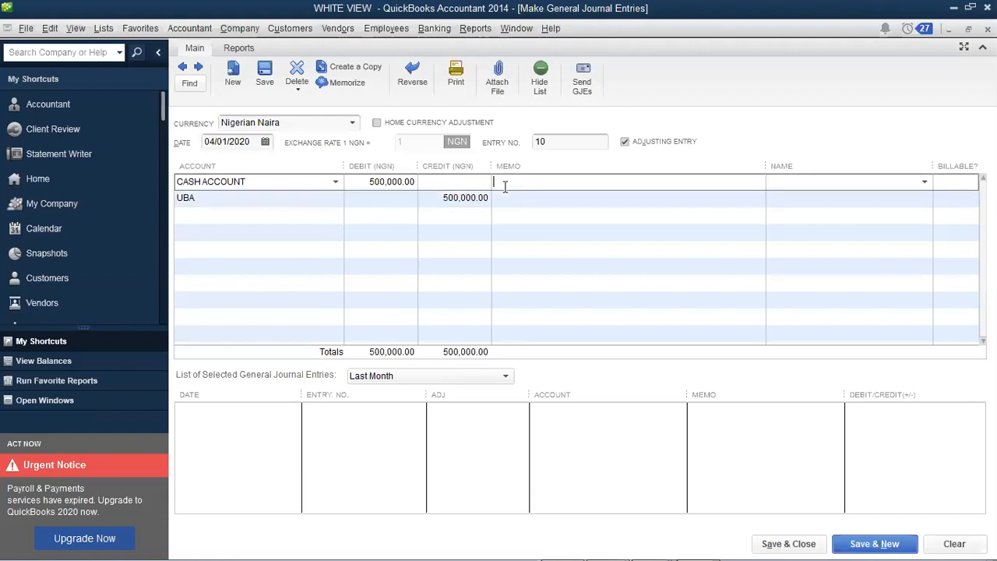
text(Transfer from Bank to cash Account)
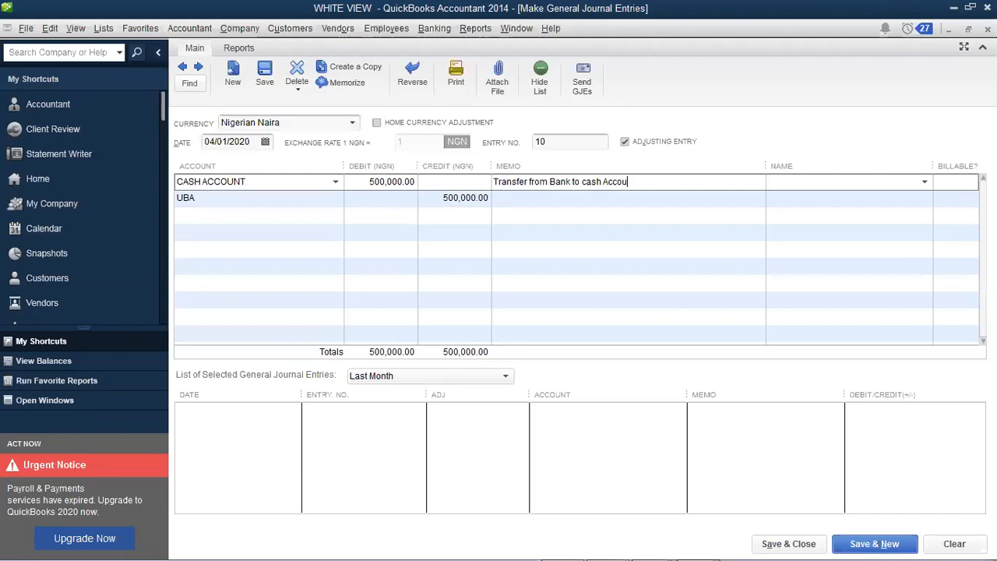
click(522, 204)
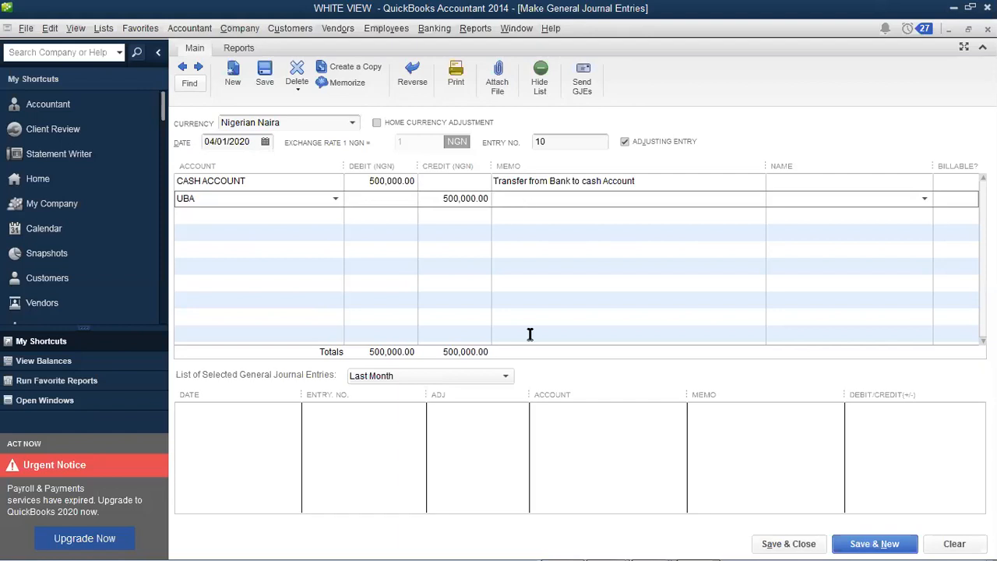
key(Tab)
key(Tab)
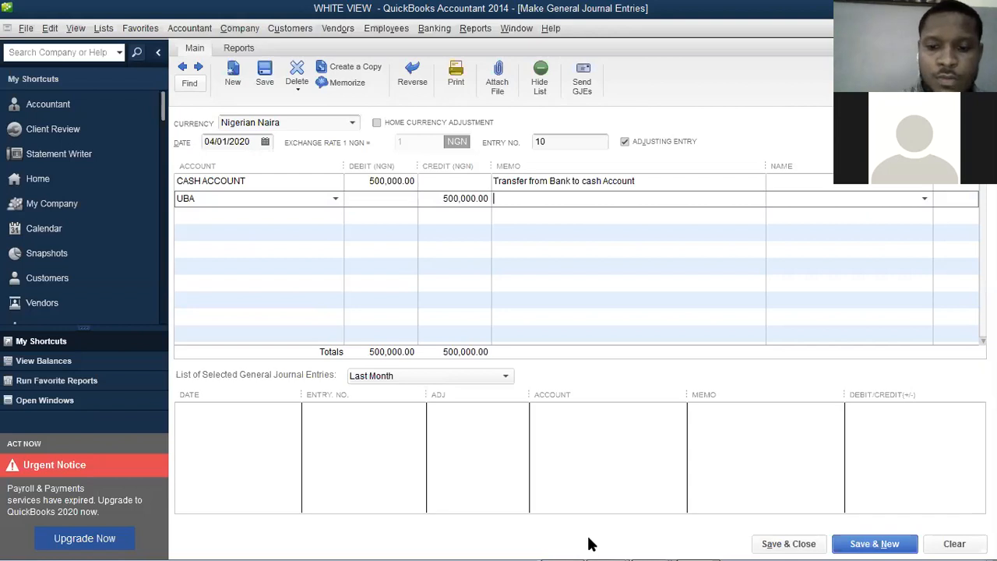
key(Tab)
key(Tab)
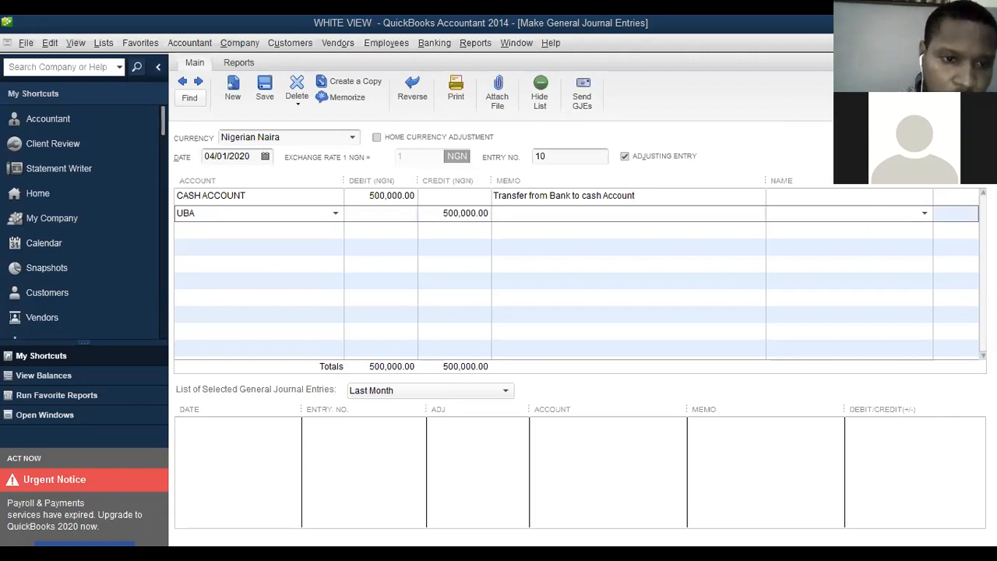
Switch to the training questions document in Word to read the May transactions, and return to the QuickBooks journal entry.
key(alt+Tab)
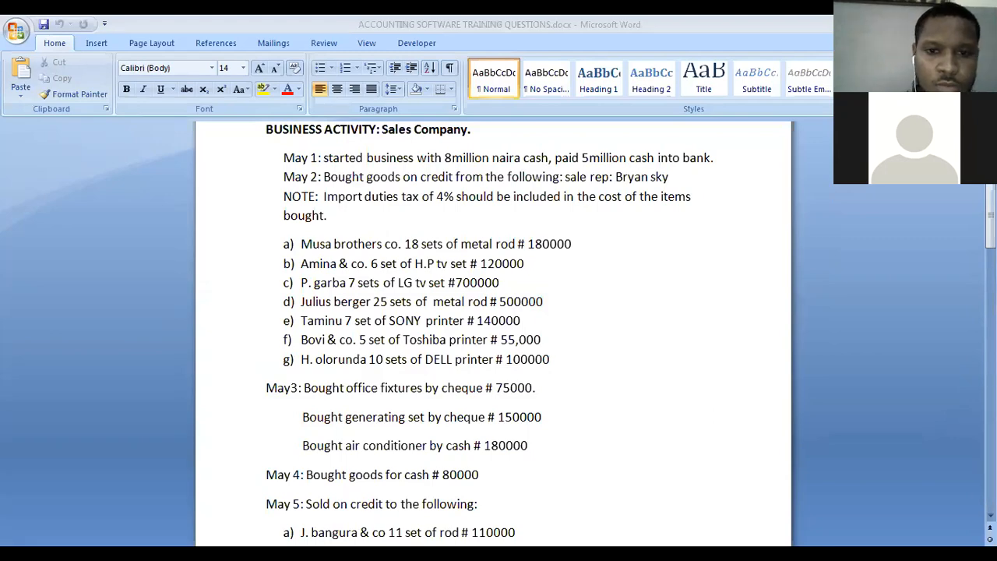
key(alt+Tab)
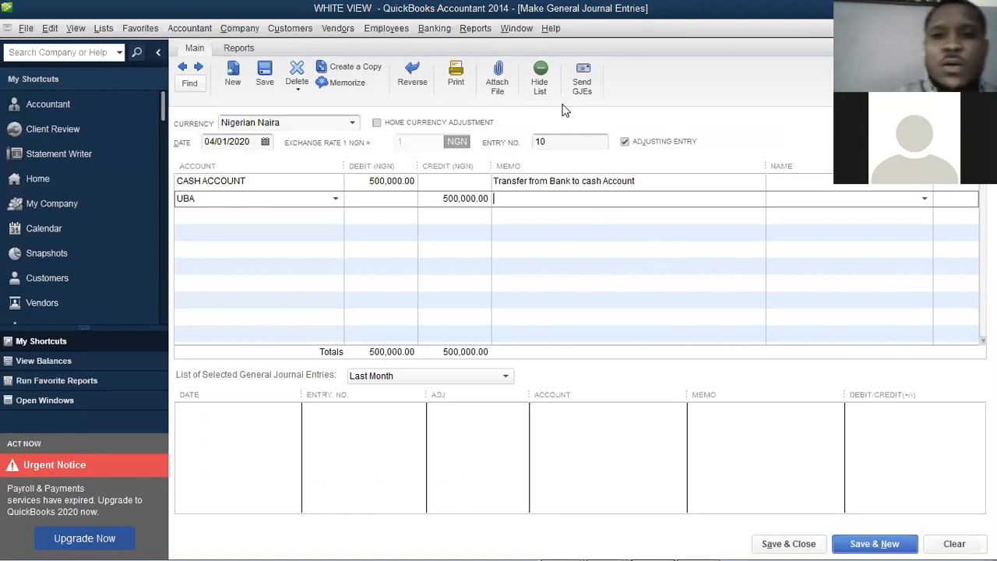
Open the standard Profit & Loss report from the company and financial reports.
click(485, 31)
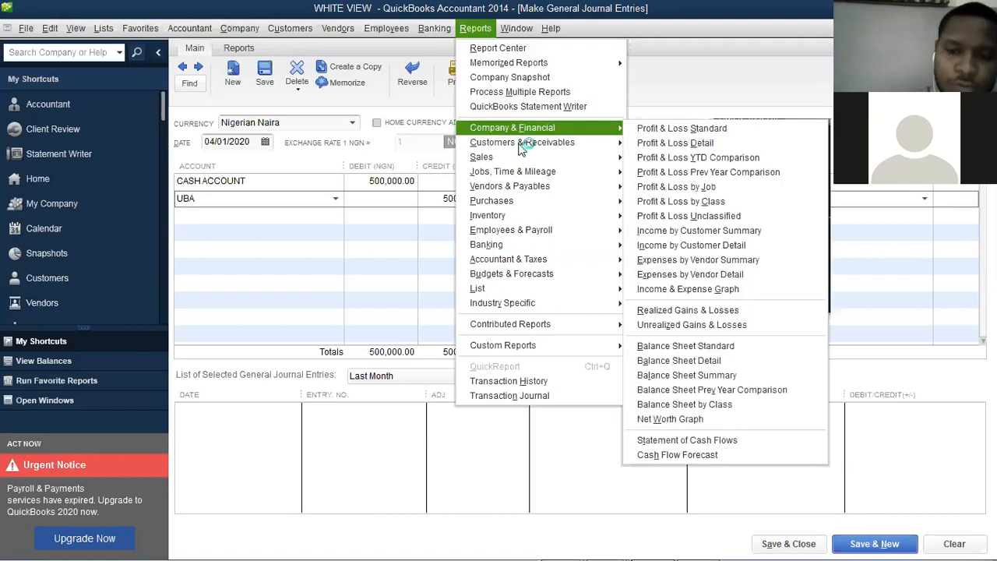
mouse_move(523, 160)
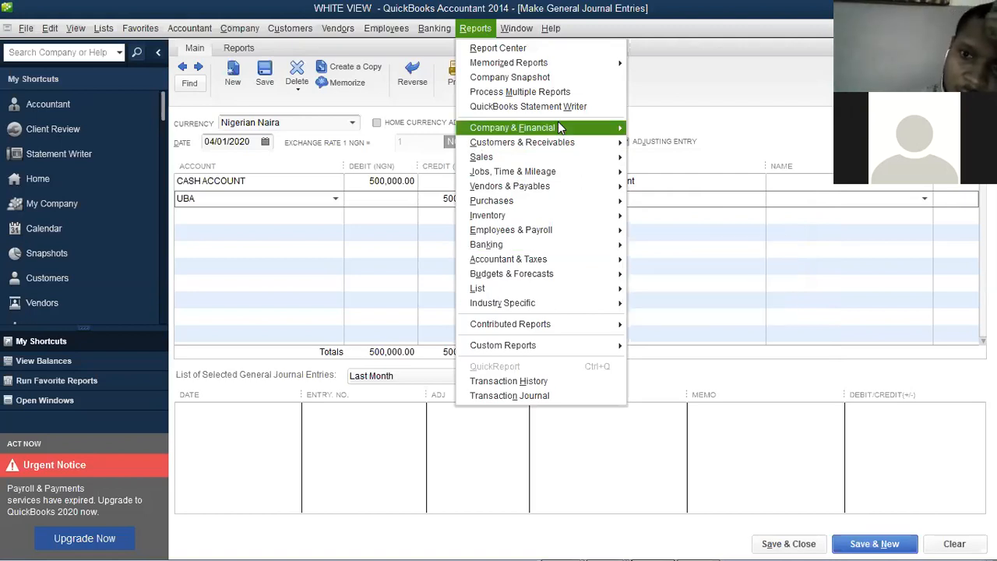
mouse_move(605, 126)
click(671, 130)
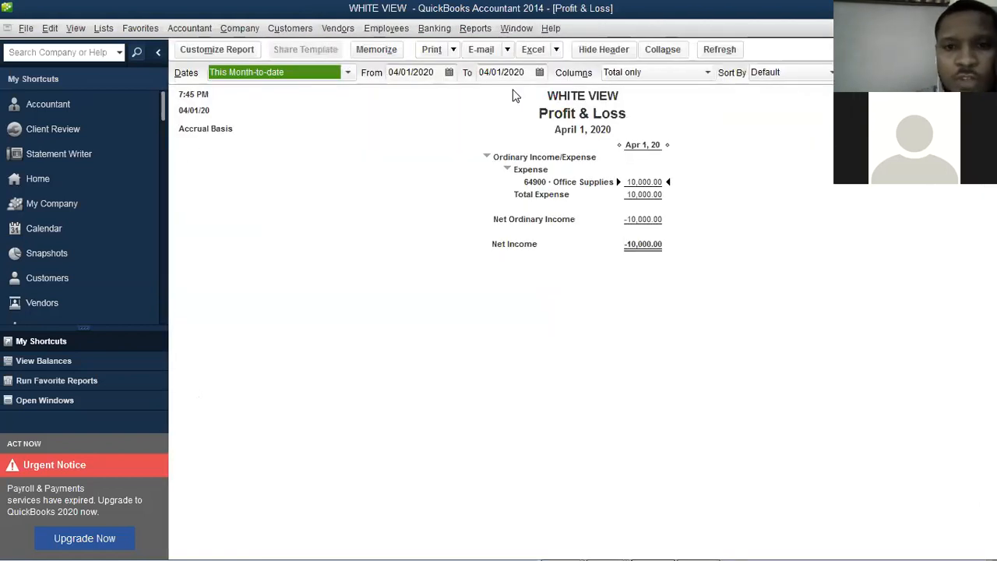
Set the Profit & Loss report's date range from 03/01/2020 to 03/31/2020.
click(451, 74)
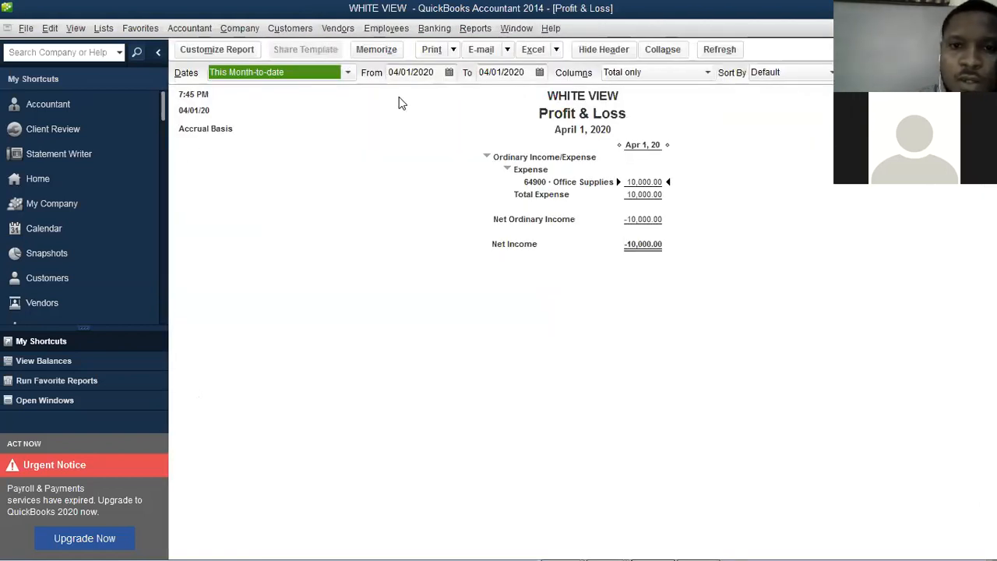
click(407, 145)
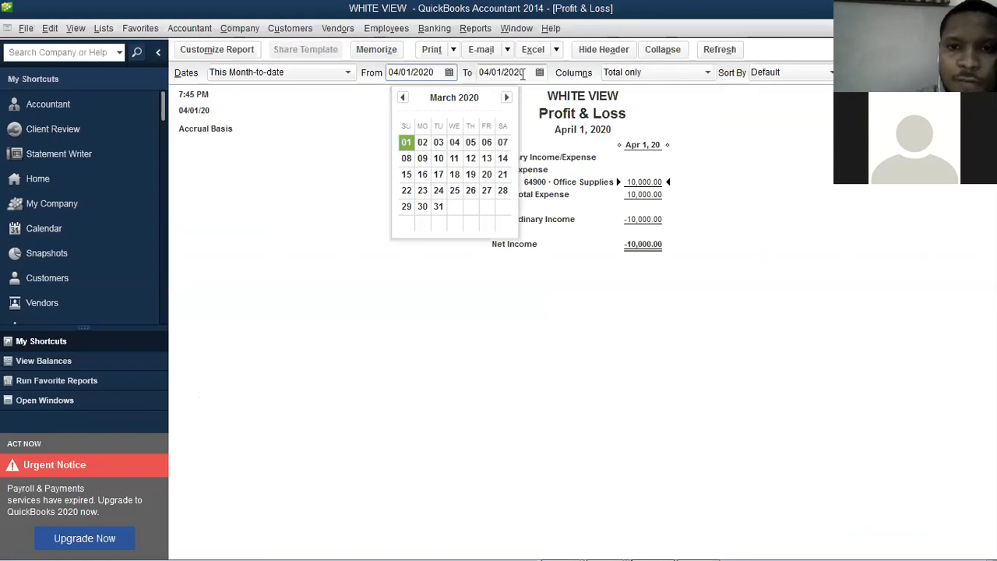
click(539, 72)
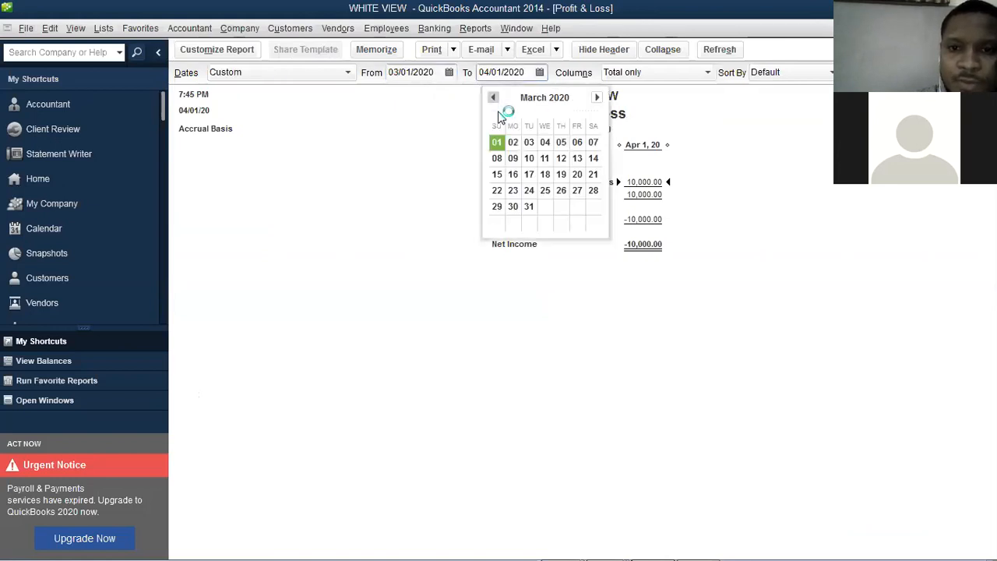
click(530, 209)
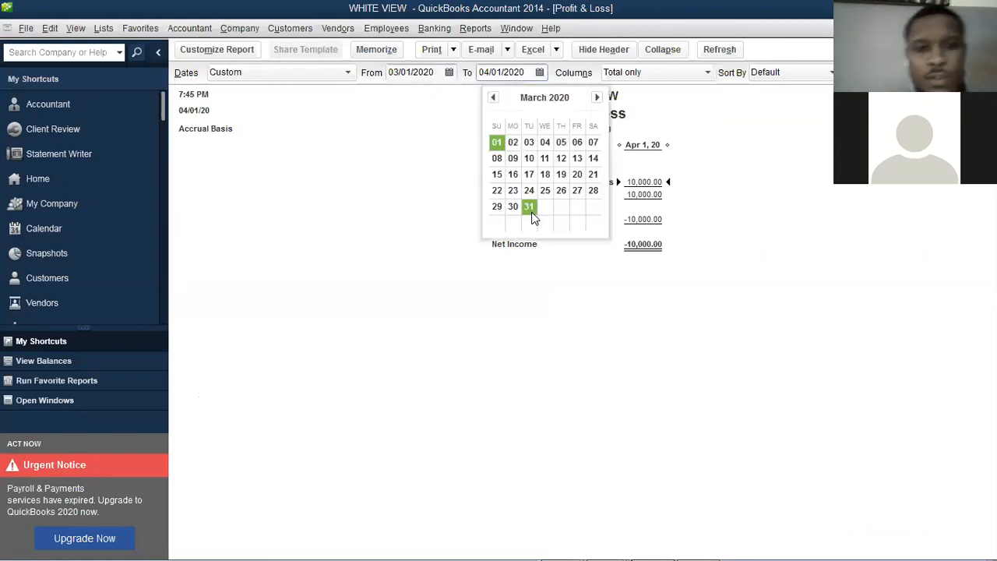
key(Tab)
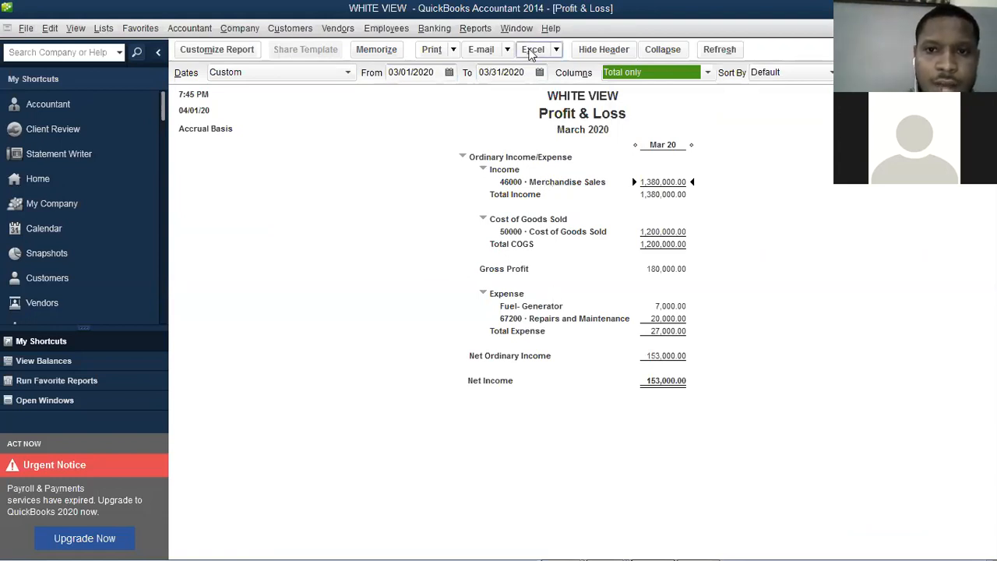
Look through the Excel, e-mail and print output options for the Profit & Loss report.
click(557, 49)
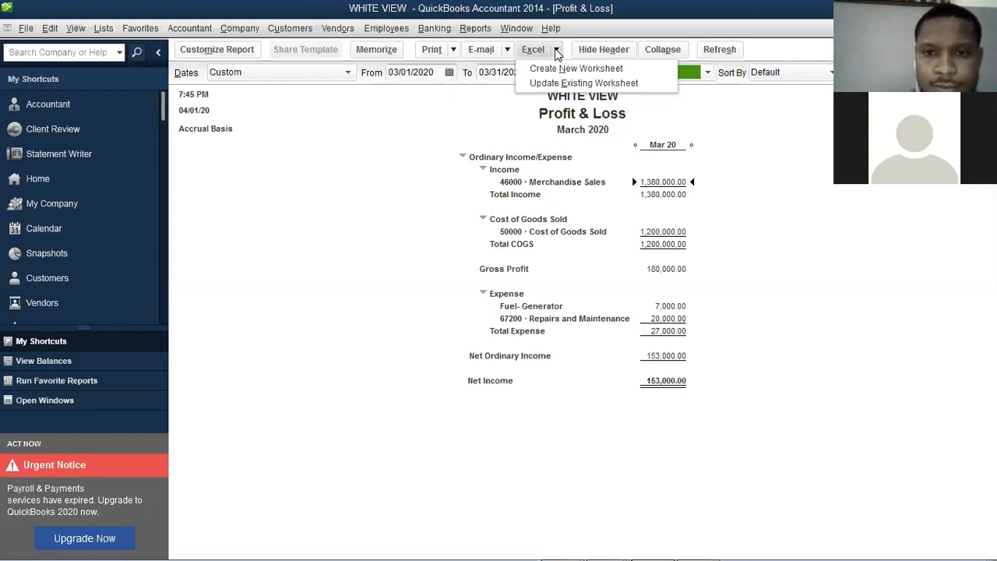
click(507, 50)
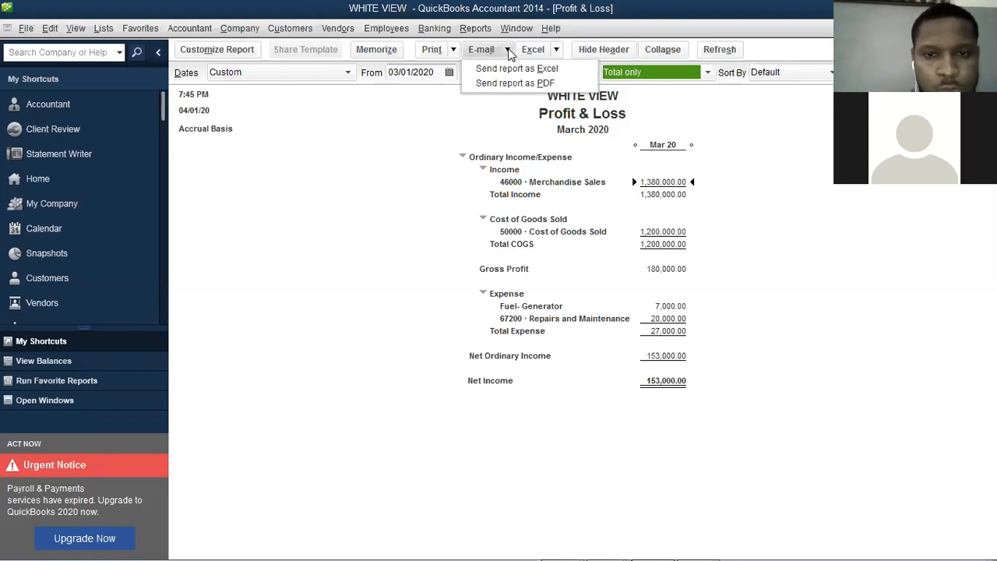
click(452, 49)
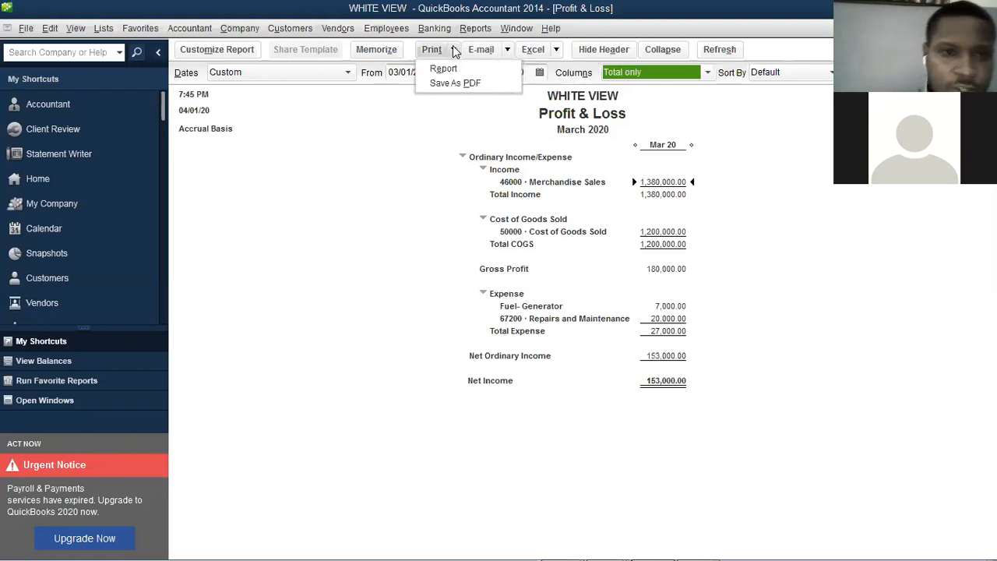
Open the Profit & Loss report's customization settings and browse the available date range presets.
click(234, 51)
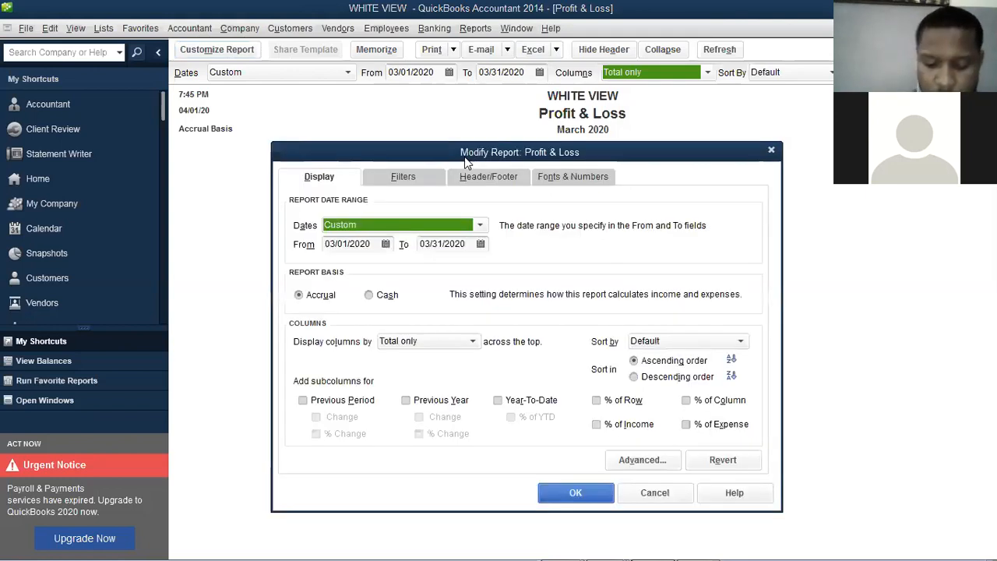
drag(466, 161, 325, 237)
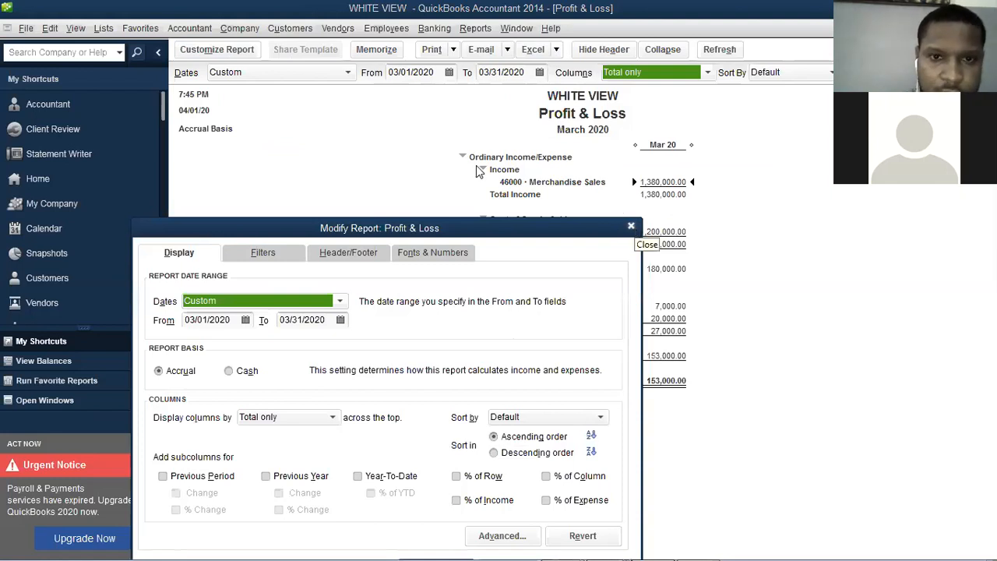
key(Escape)
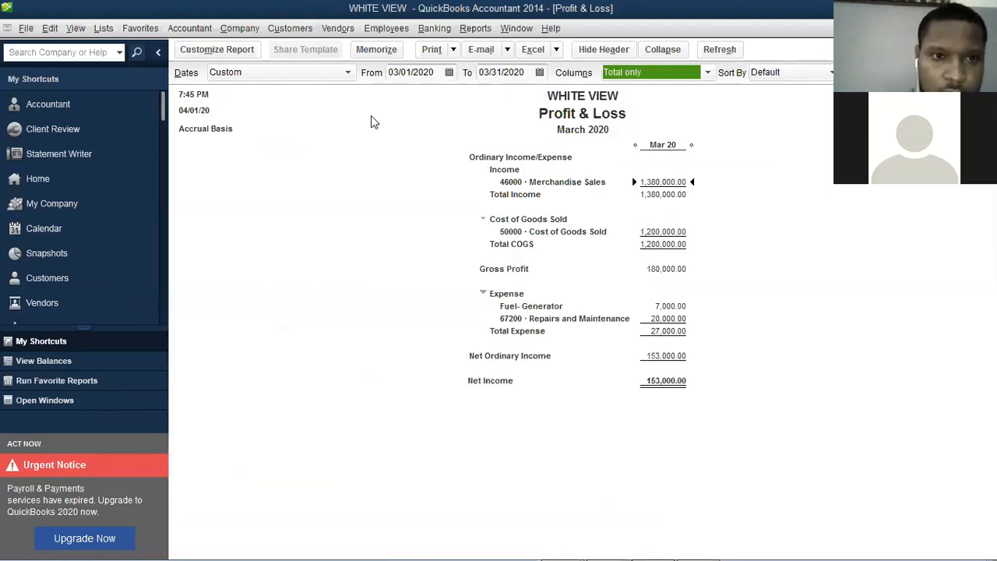
click(240, 53)
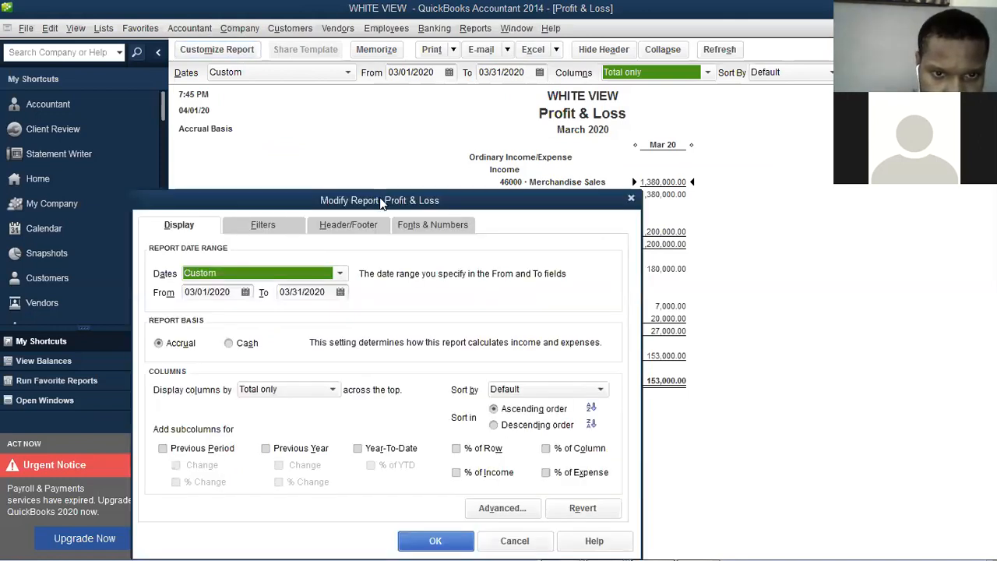
drag(382, 203, 404, 115)
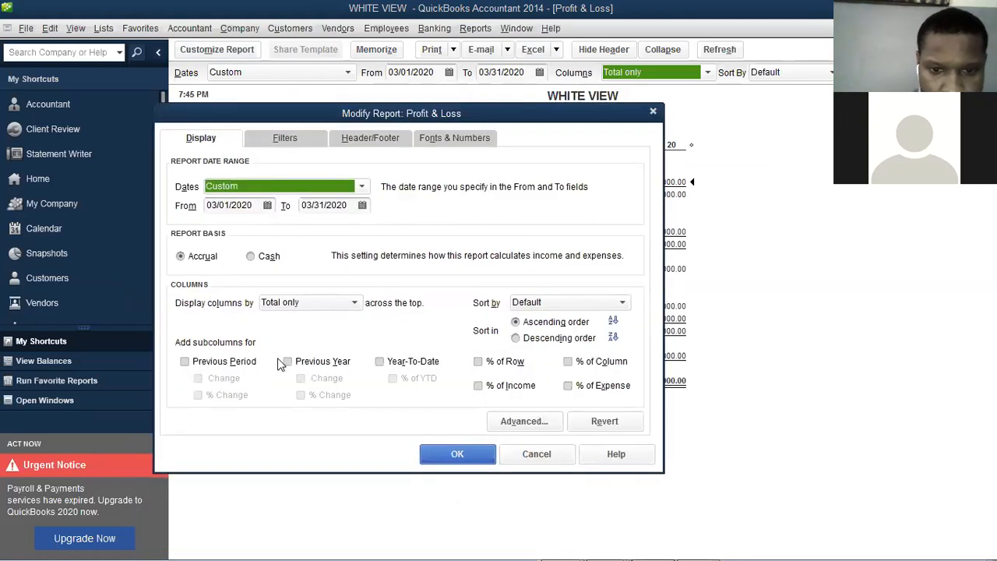
click(362, 187)
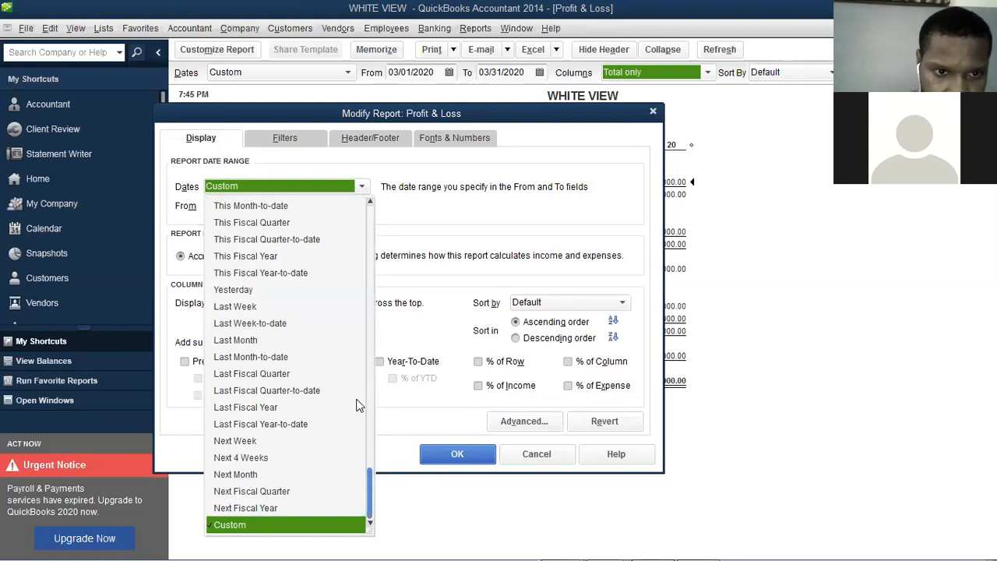
scroll(351, 318, up, 1)
scroll(353, 287, up, 1)
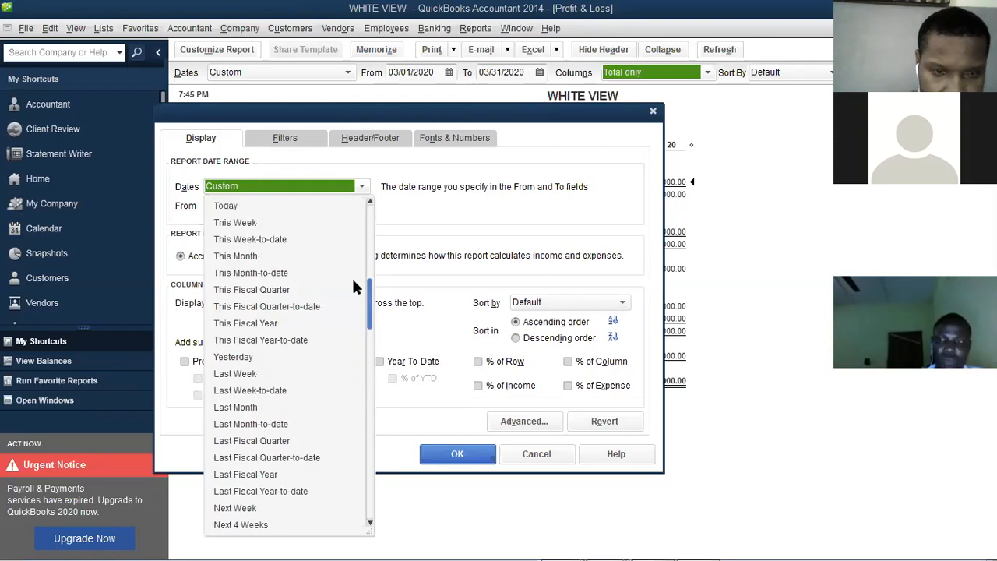
drag(352, 279, 382, 362)
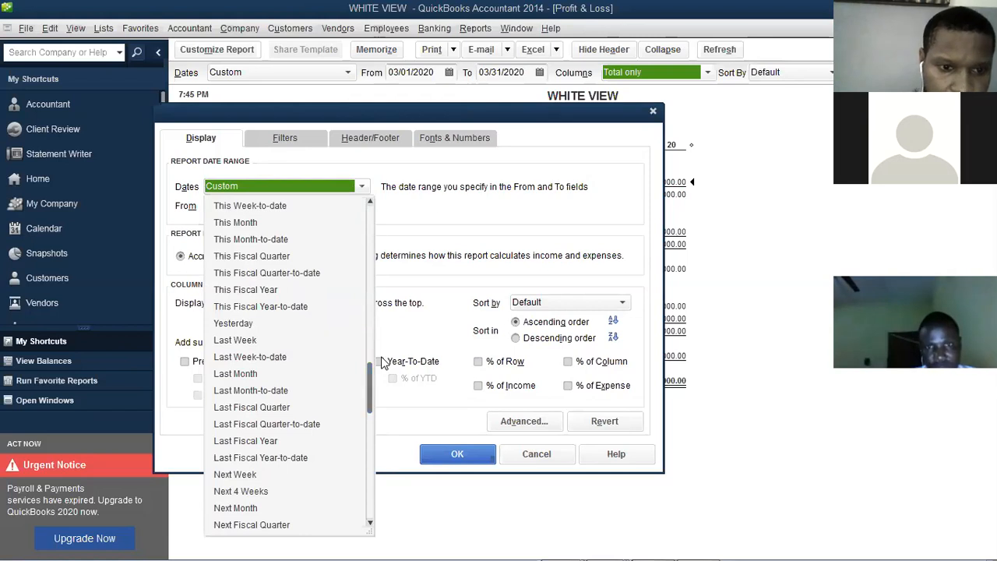
Examine the report's filter and header/footer settings, including the account filter choices, and close the customization without changes.
click(309, 148)
click(305, 140)
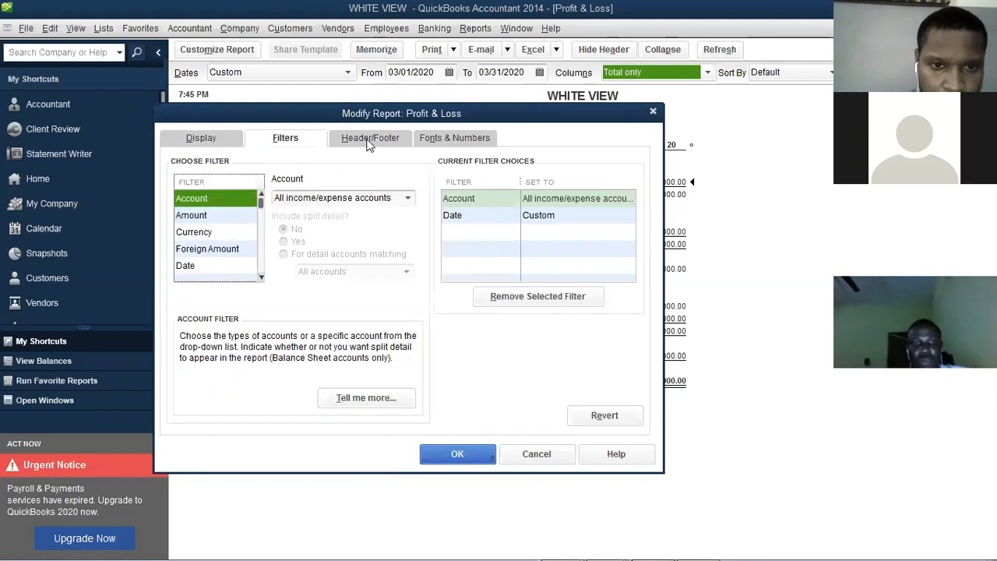
click(370, 146)
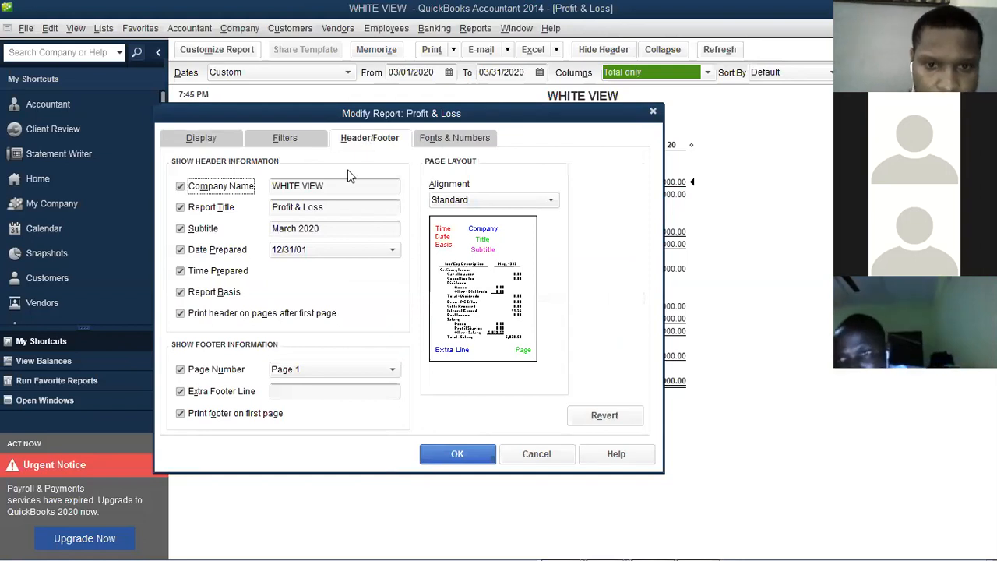
click(304, 138)
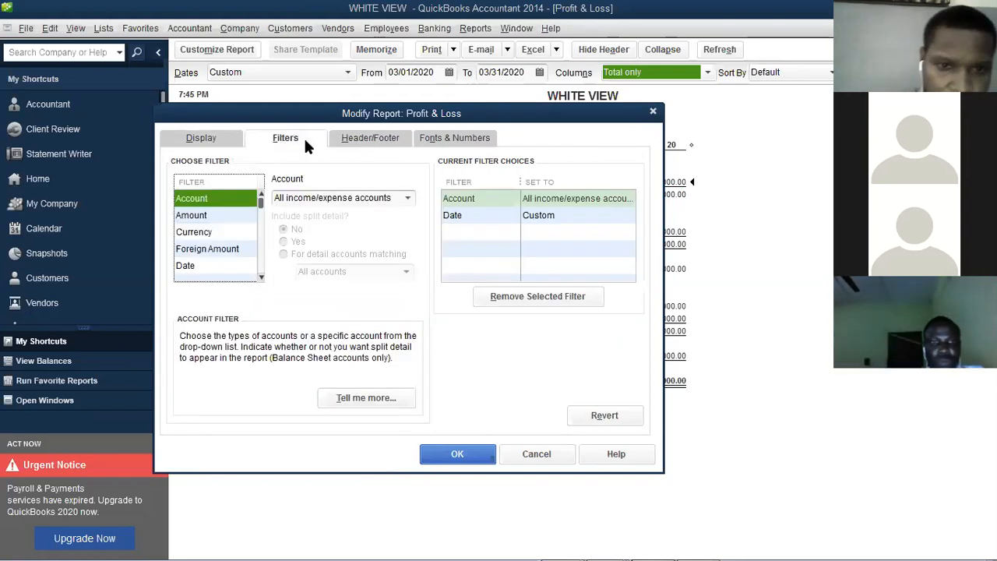
click(407, 199)
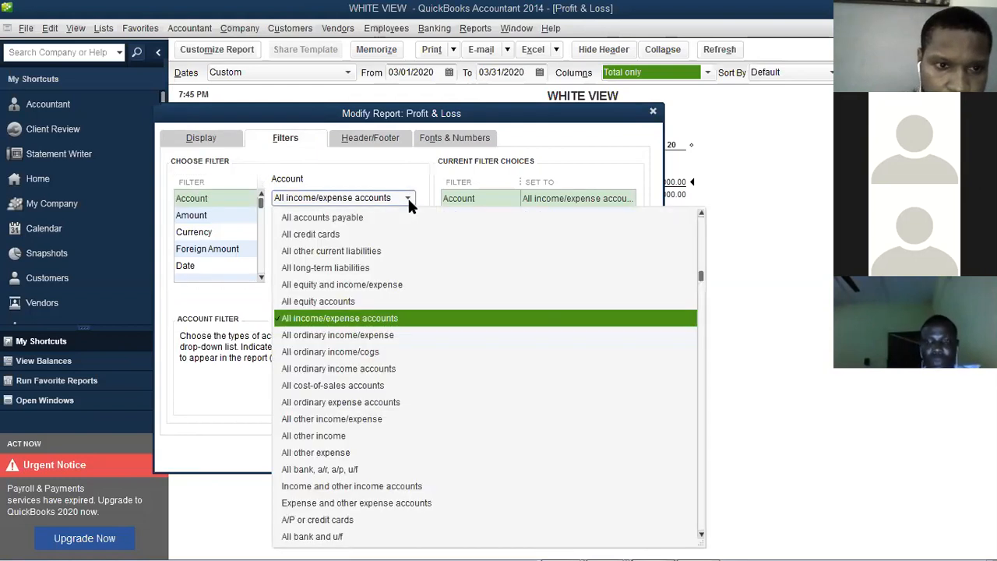
click(407, 196)
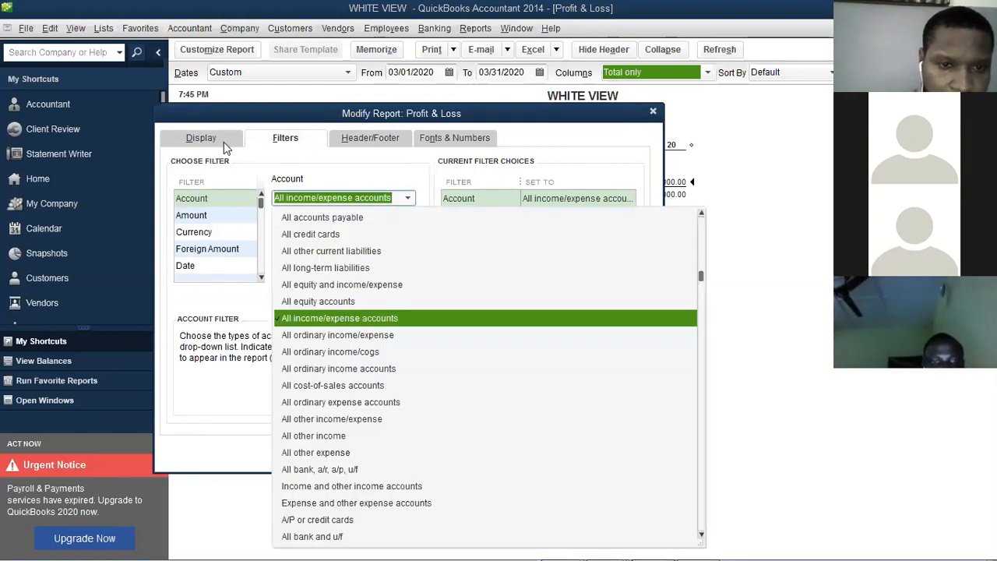
click(224, 140)
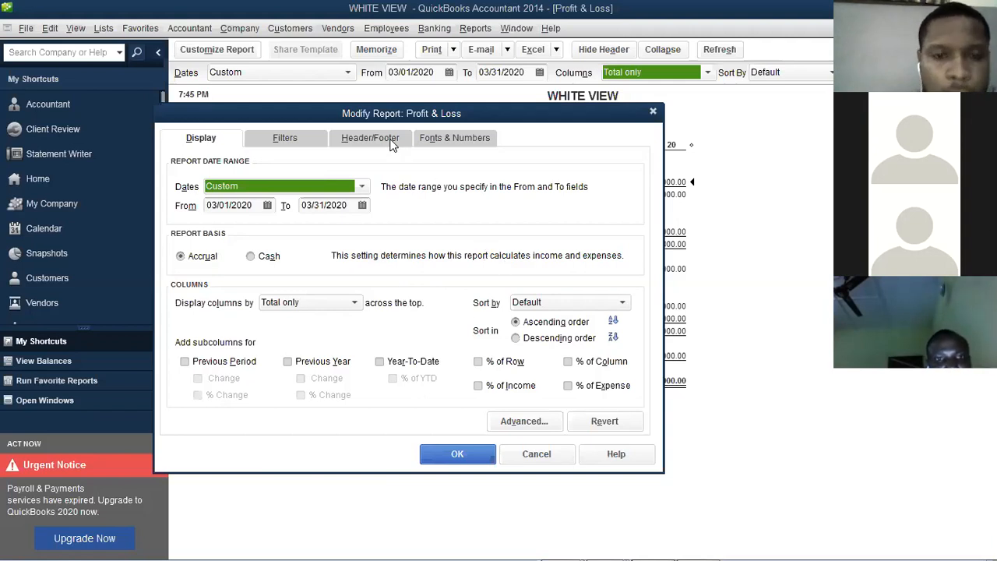
click(655, 114)
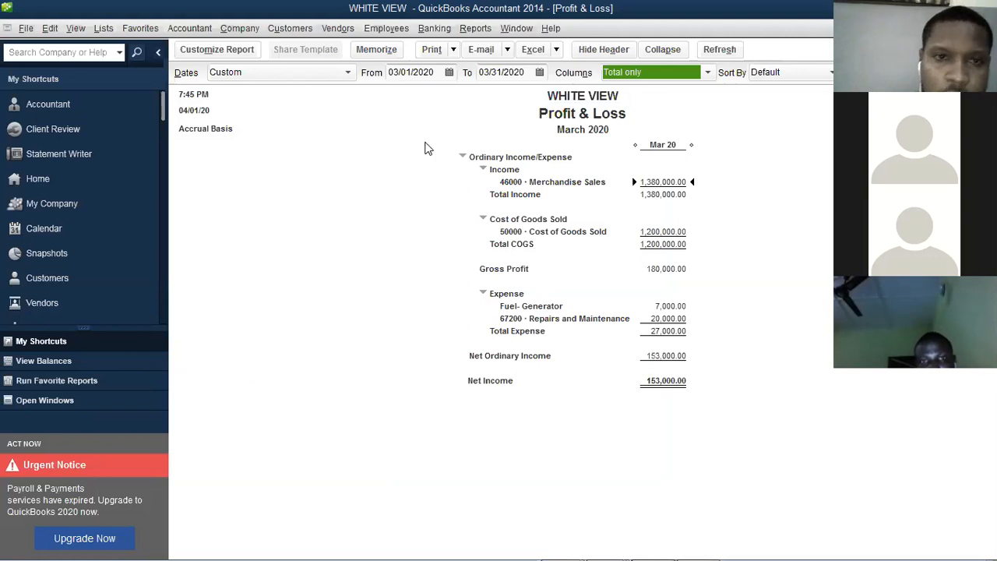
Browse the report categories and run the standard Profit & Loss report again.
click(184, 3)
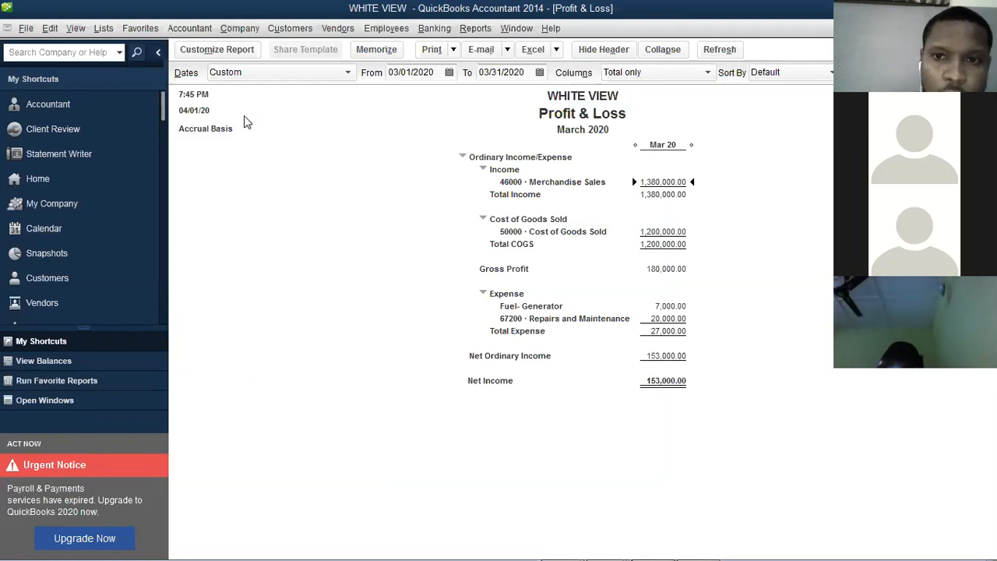
click(479, 29)
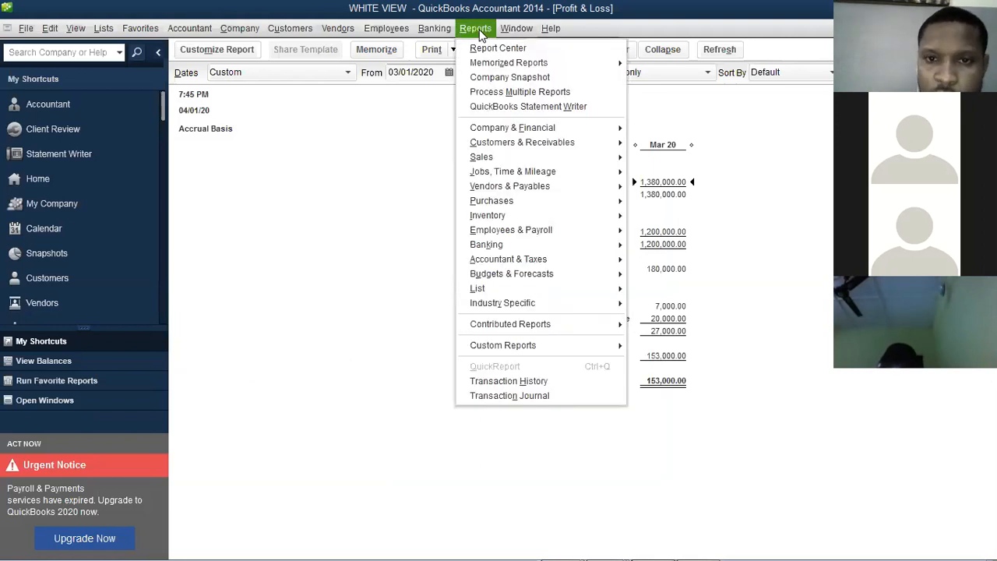
mouse_move(531, 146)
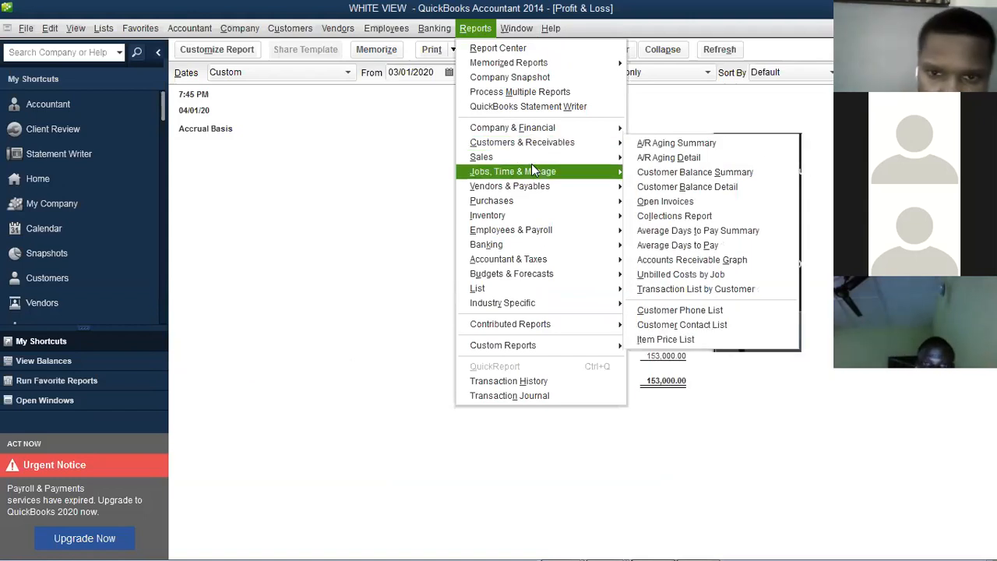
mouse_move(532, 170)
mouse_move(535, 206)
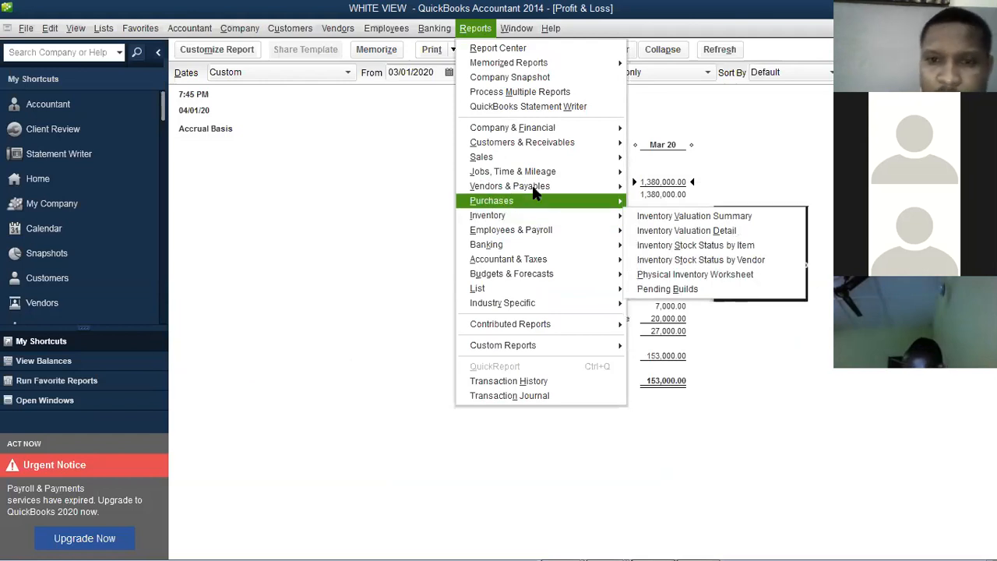
mouse_move(531, 128)
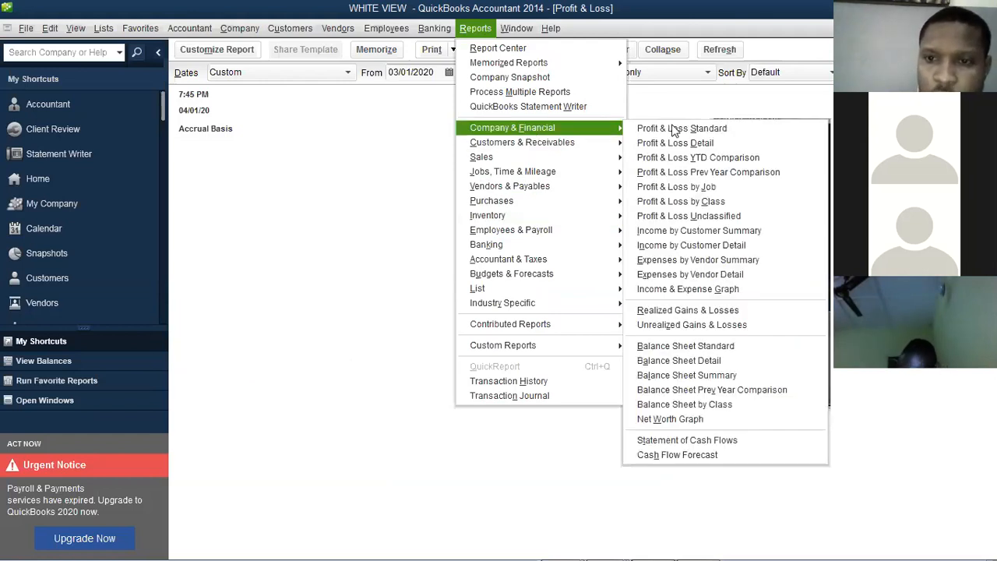
click(675, 131)
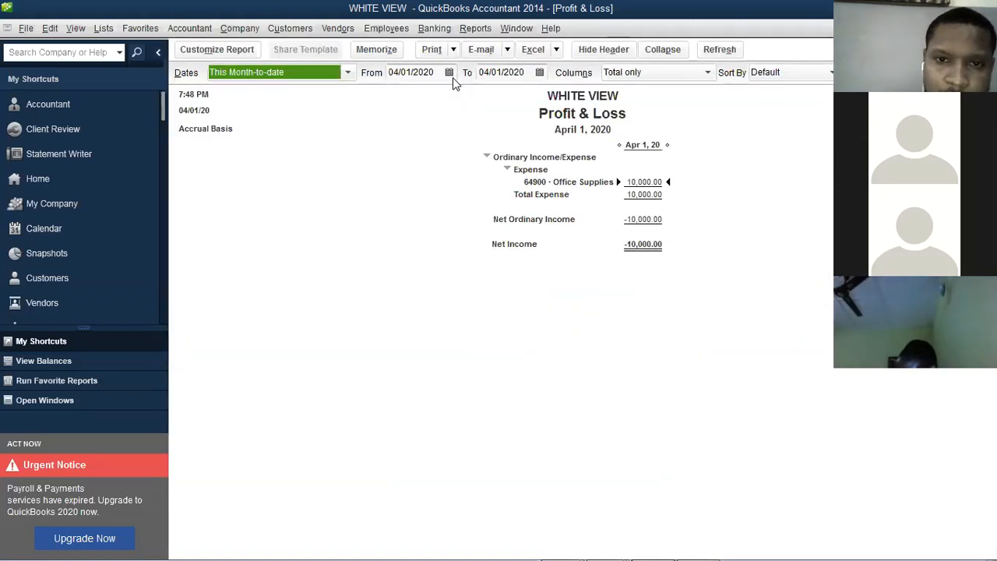
Set the Profit & Loss report's date range to 03/01/2020 through 03/31/2020 and look through the available column breakdowns.
click(453, 77)
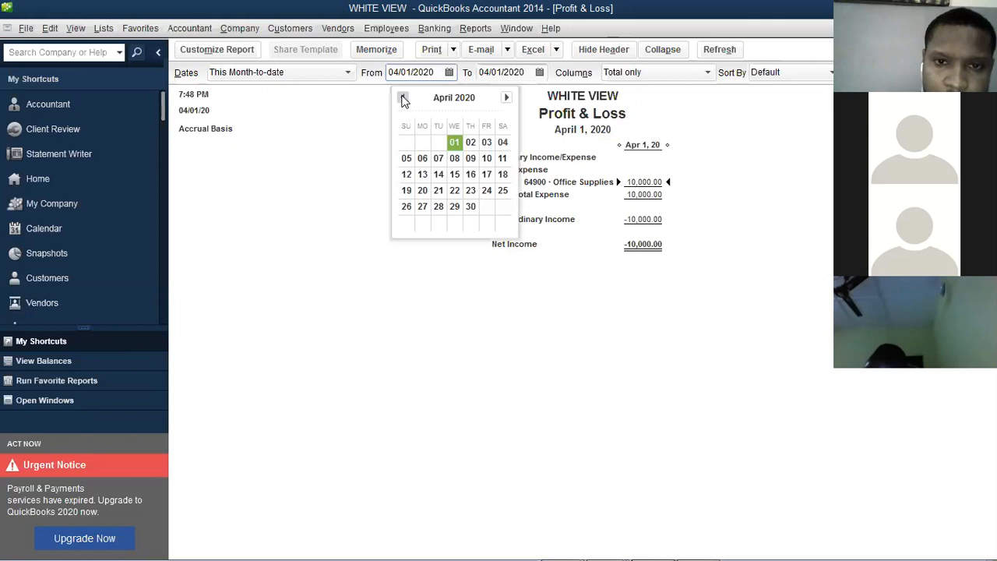
click(402, 98)
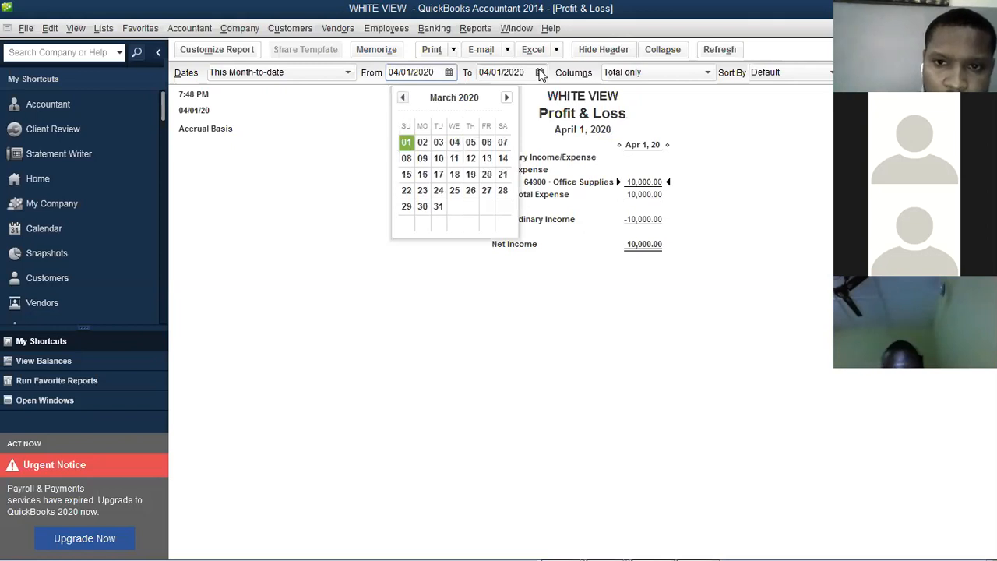
click(540, 72)
click(494, 98)
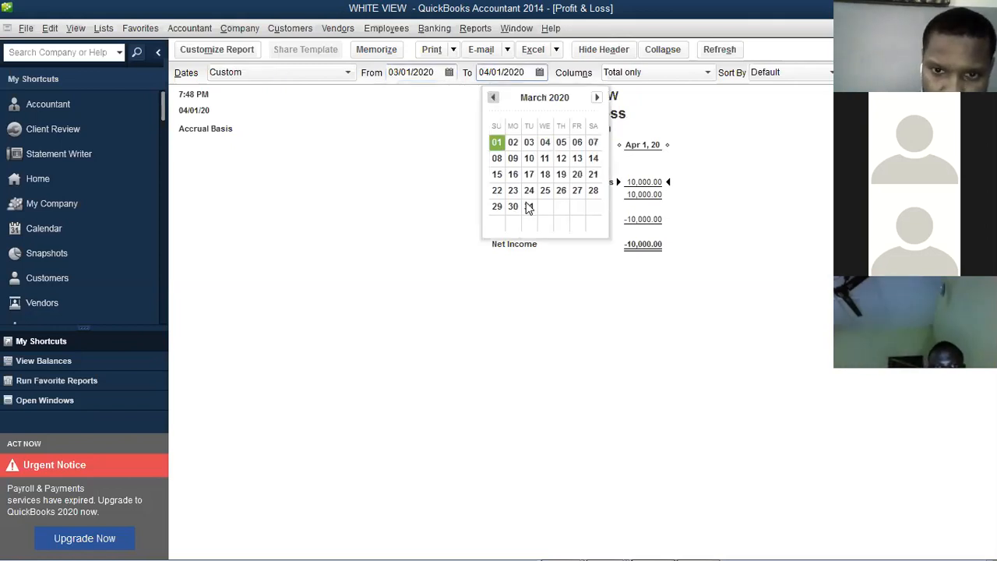
click(529, 206)
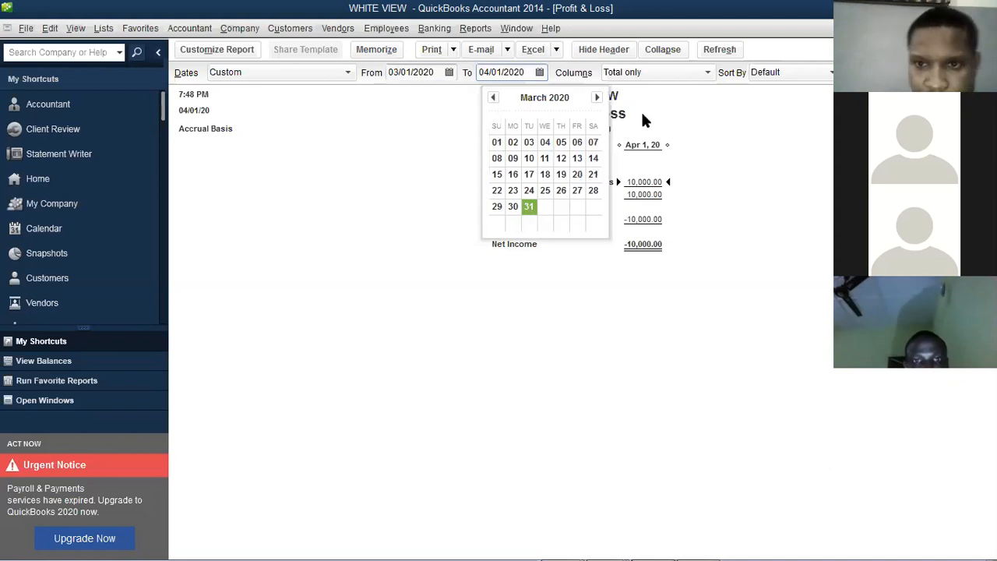
click(708, 75)
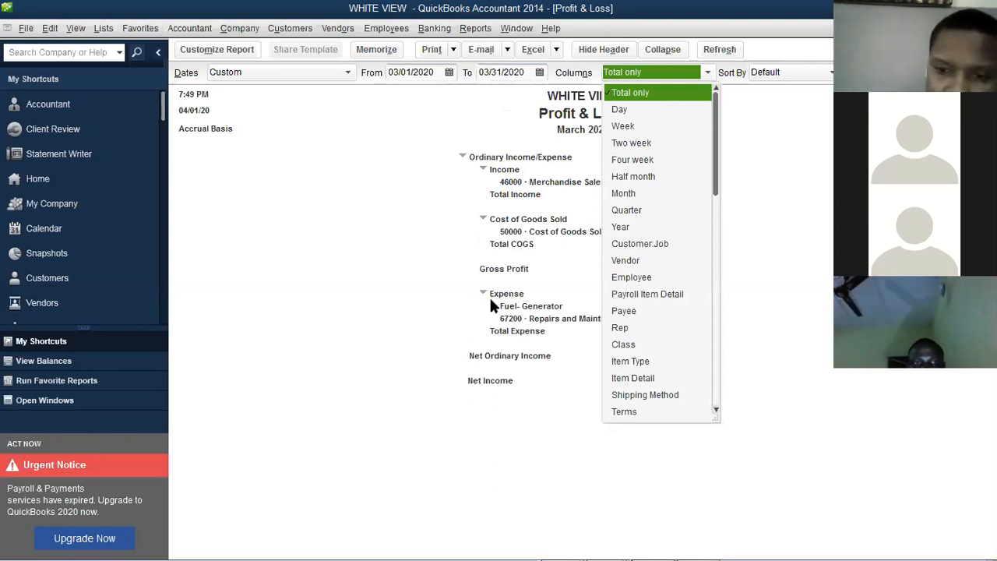
click(439, 299)
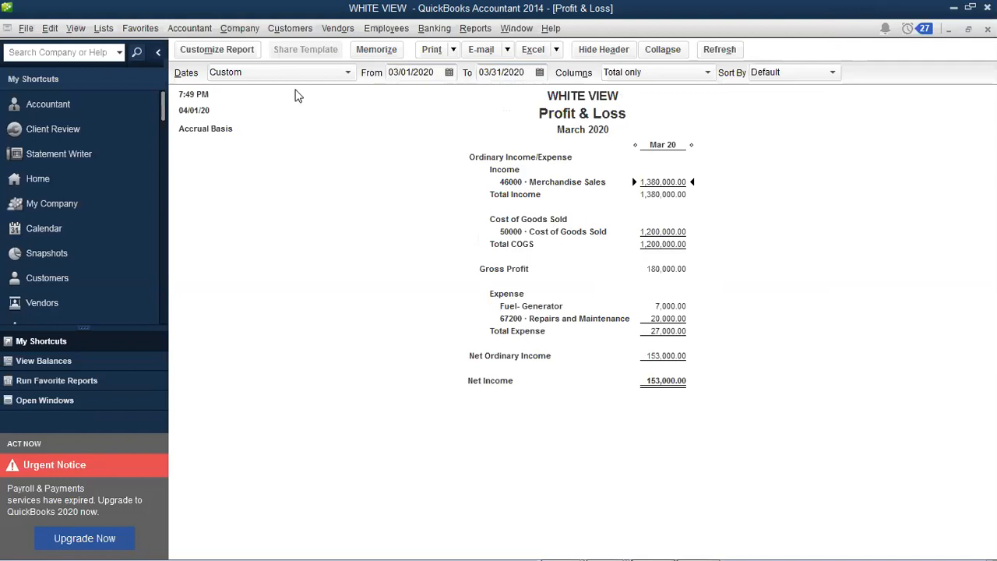
Customize the Profit & Loss report on accrual basis with Year-To-Date, % of Income and % of Expense subcolumns, and recheck its display settings.
click(243, 53)
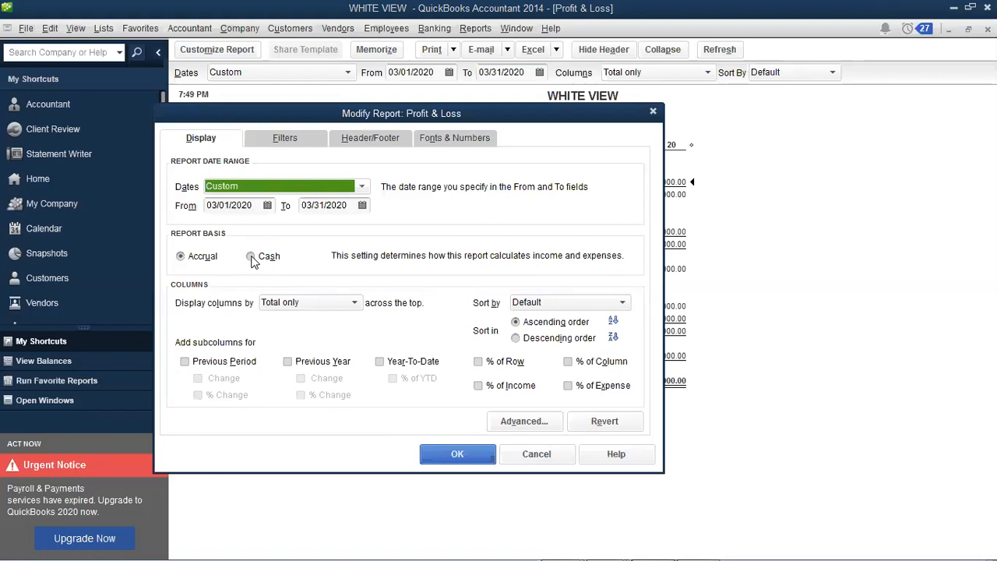
click(251, 258)
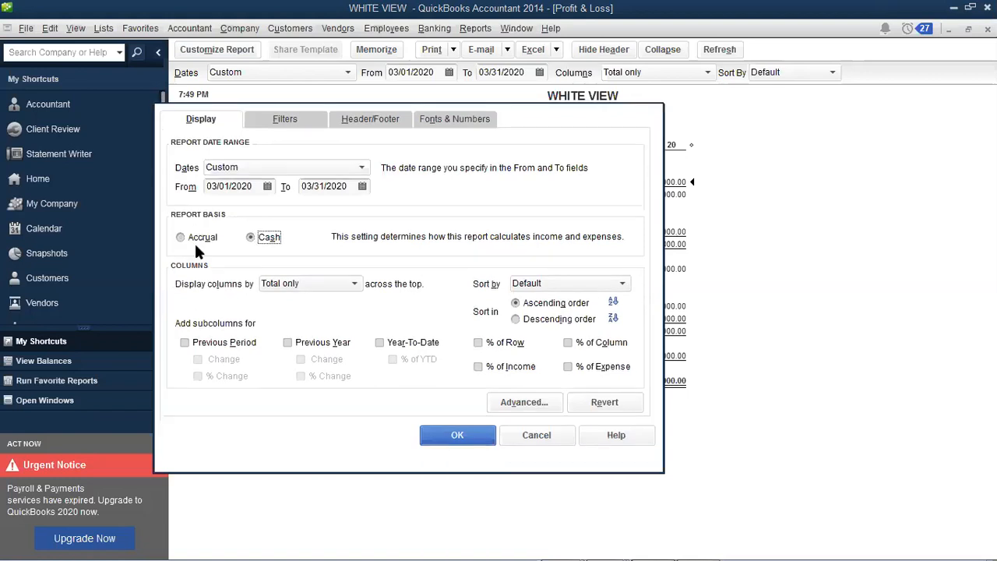
click(197, 243)
click(435, 351)
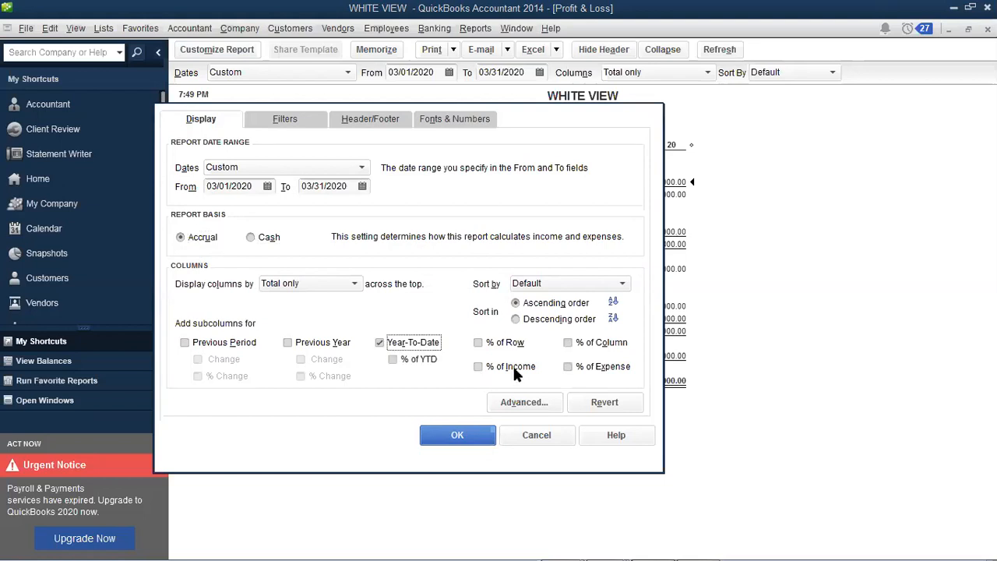
click(479, 367)
click(570, 367)
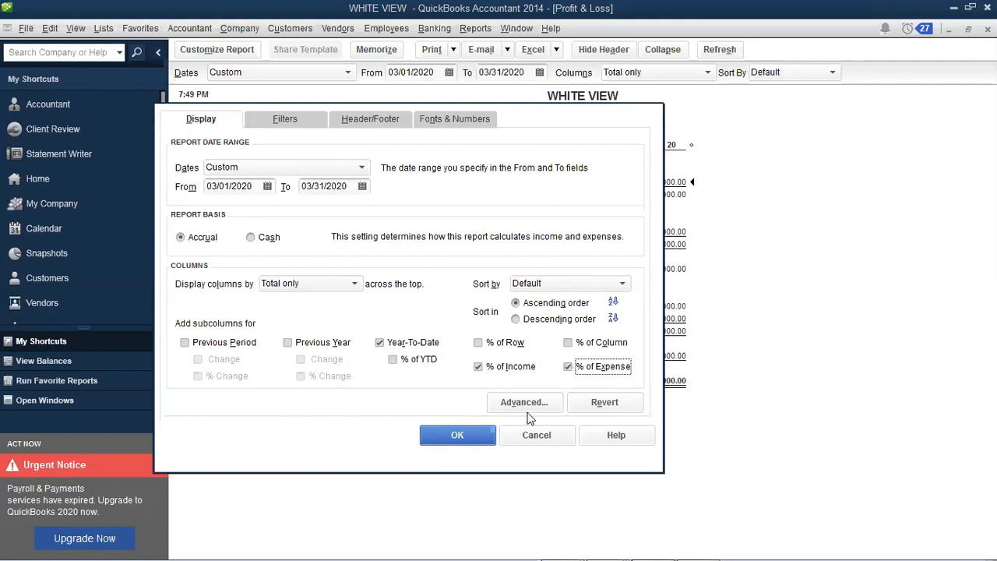
click(485, 438)
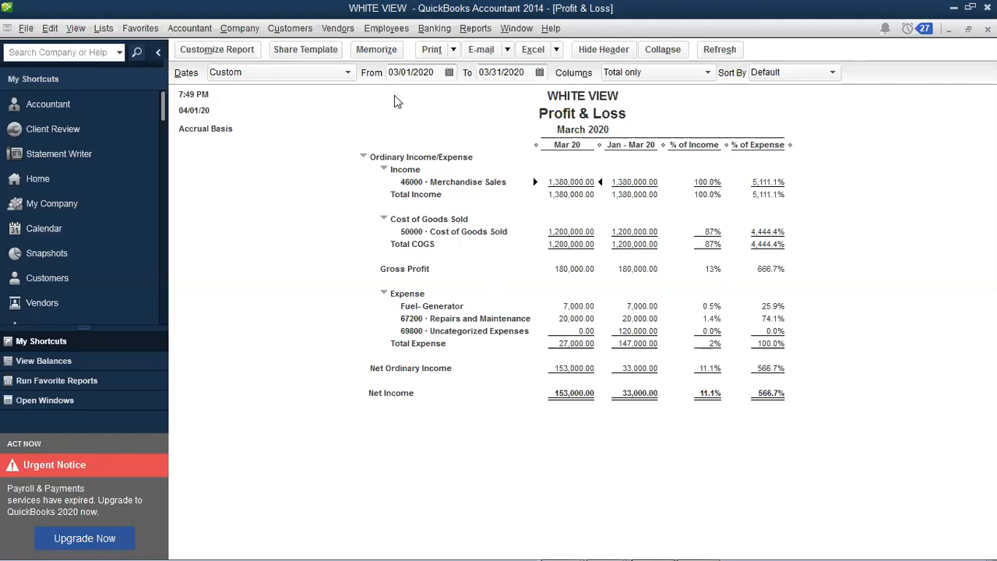
click(231, 54)
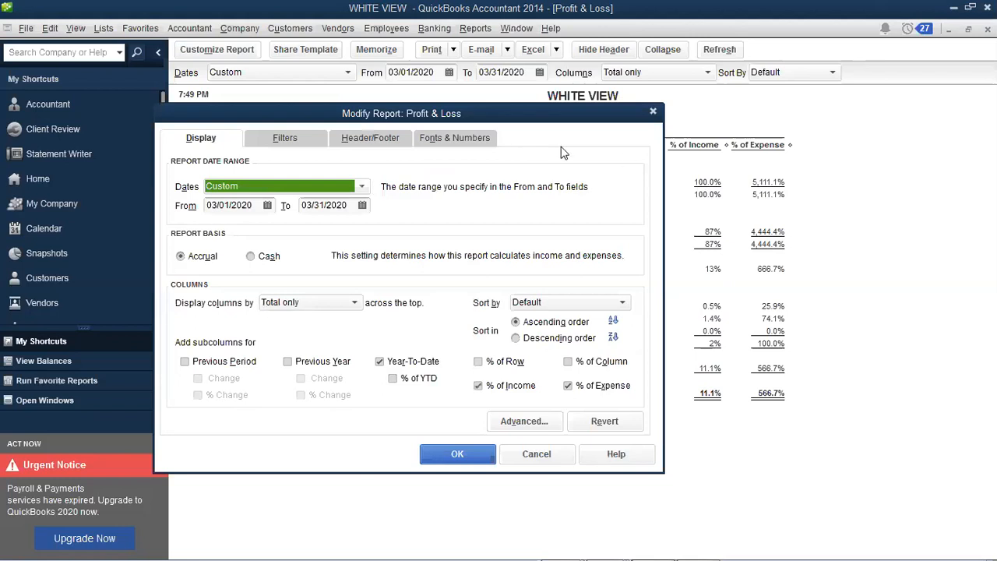
click(654, 114)
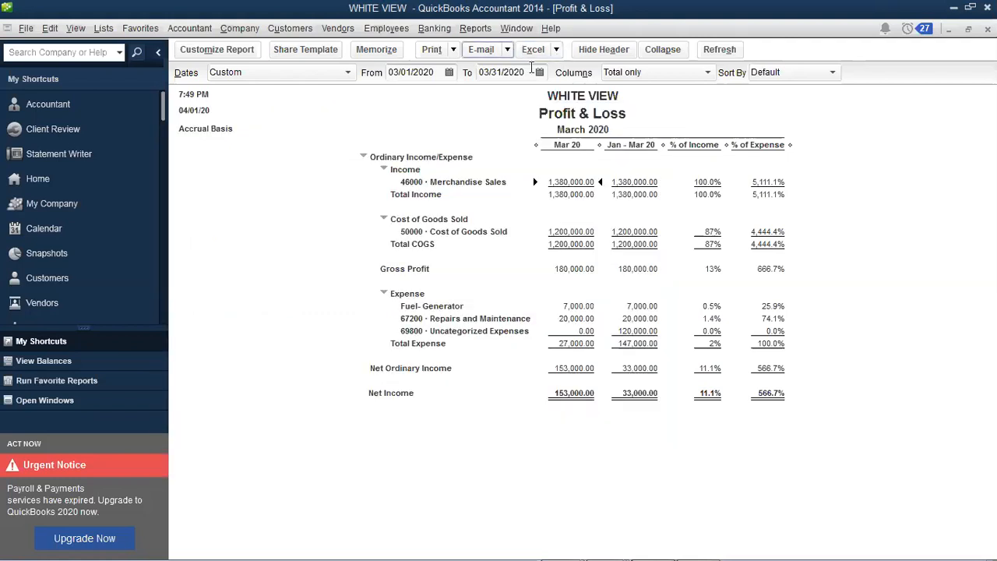
Export the Profit & Loss report to Excel as a new worksheet in a new workbook.
click(556, 50)
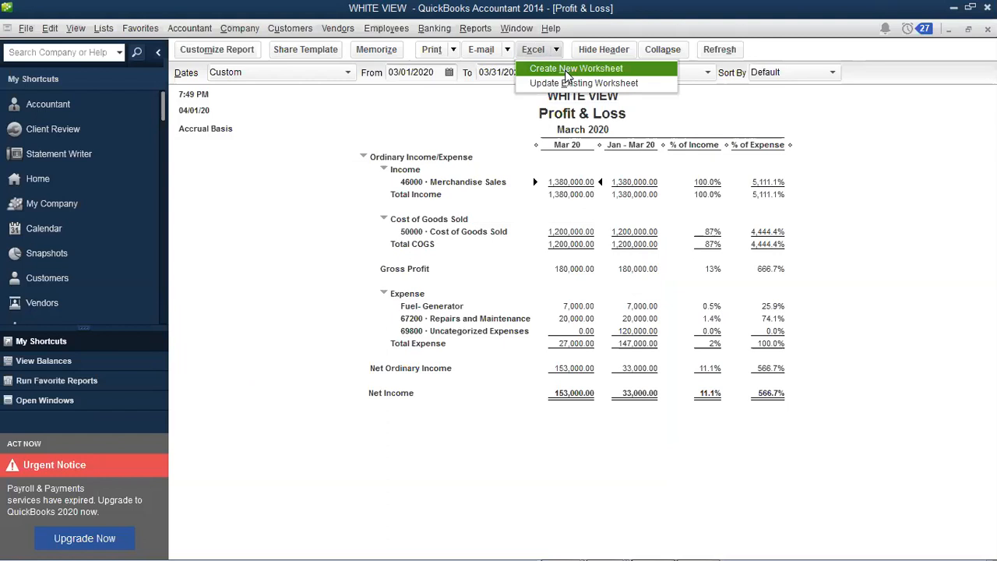
click(566, 70)
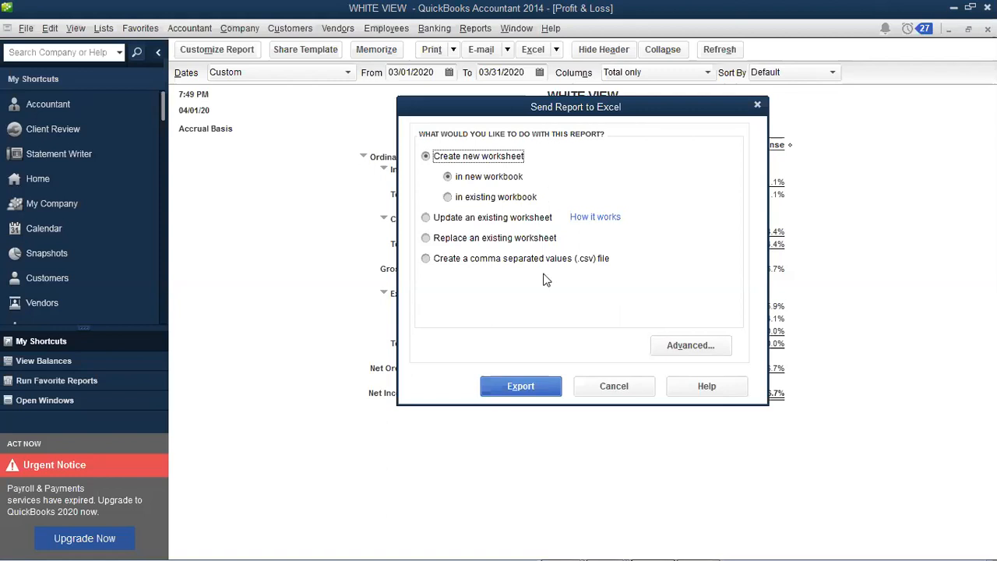
click(497, 198)
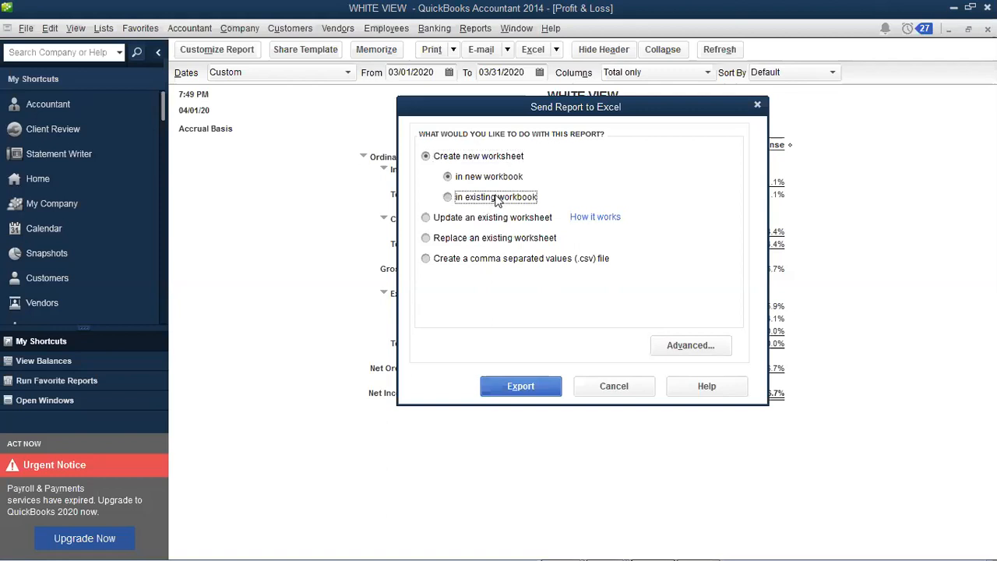
click(490, 179)
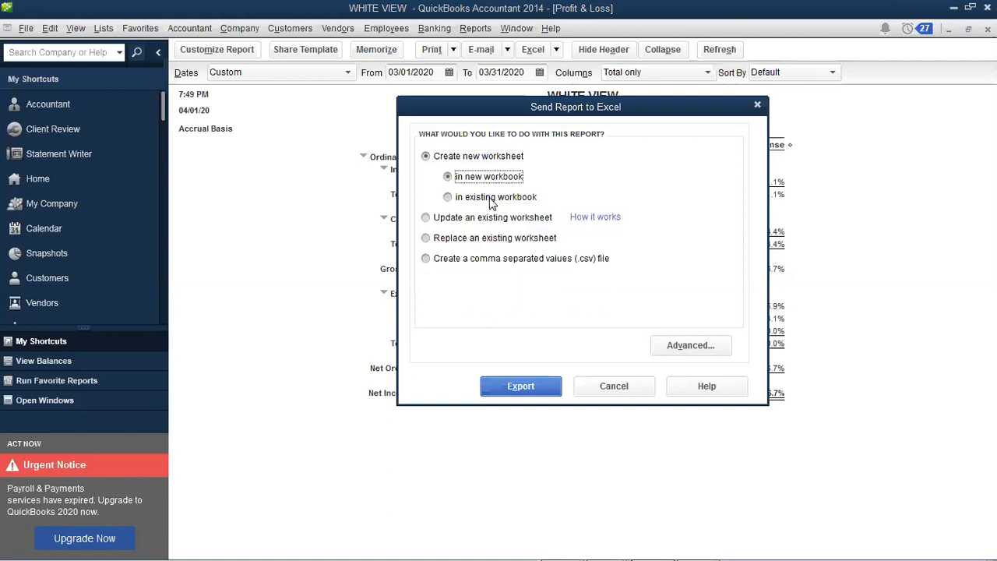
click(490, 200)
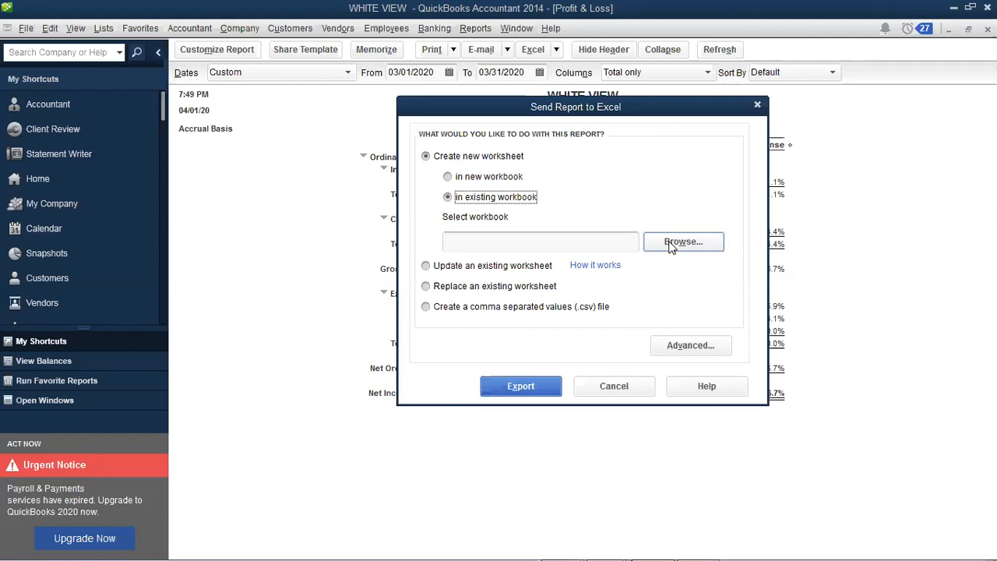
click(491, 178)
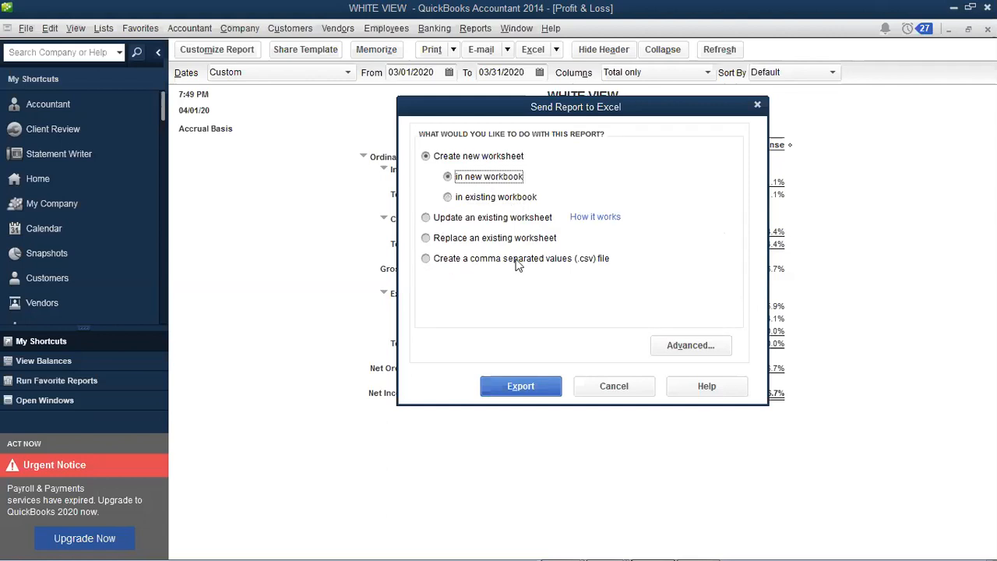
click(536, 384)
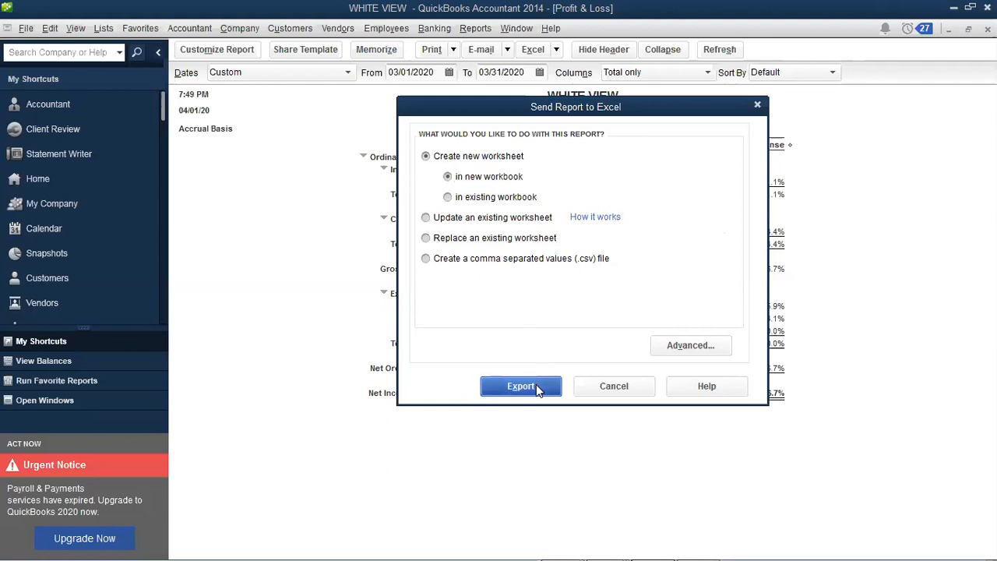
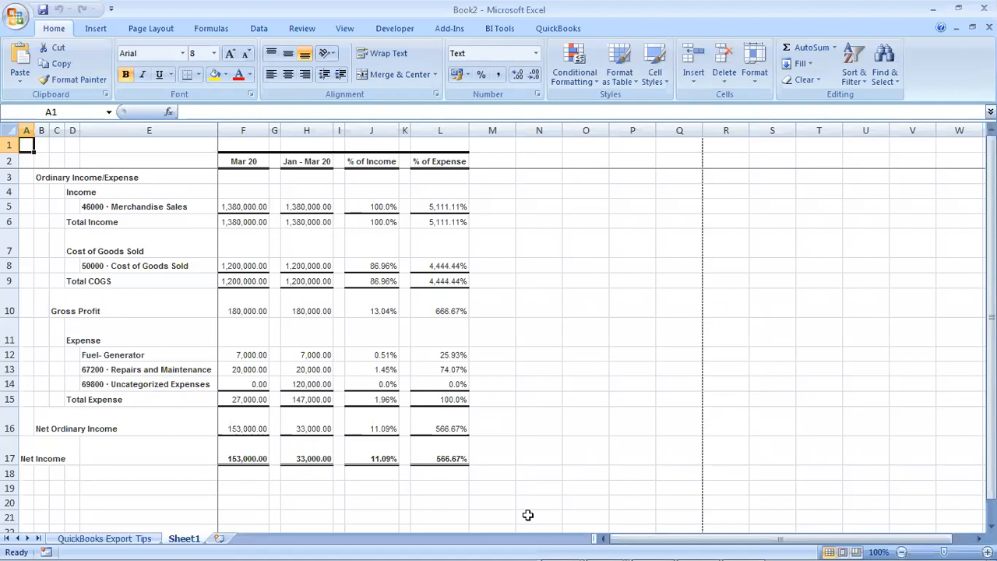
Look over the exported Profit & Loss worksheet in Excel and switch back to QuickBooks.
click(528, 515)
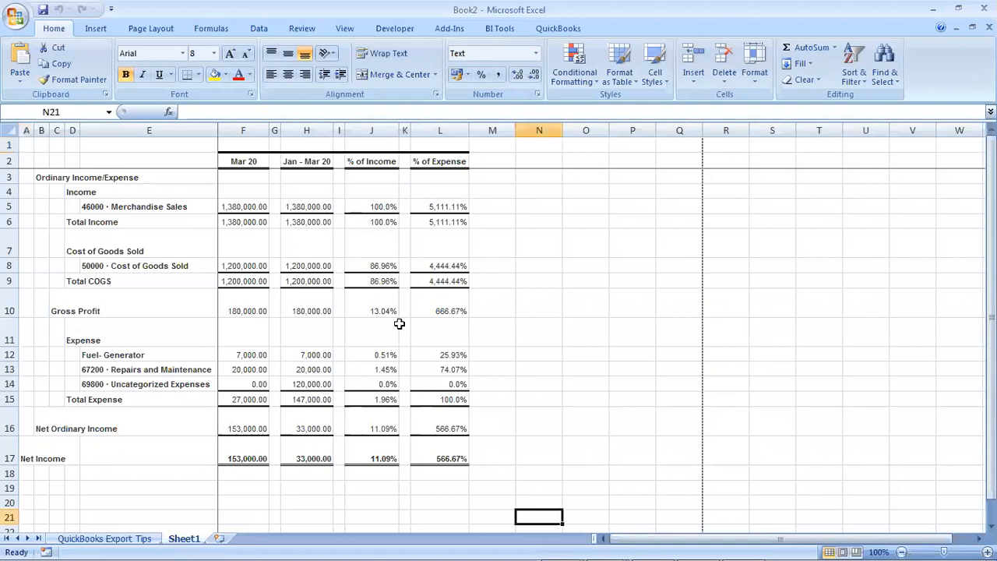
key(shift+F10)
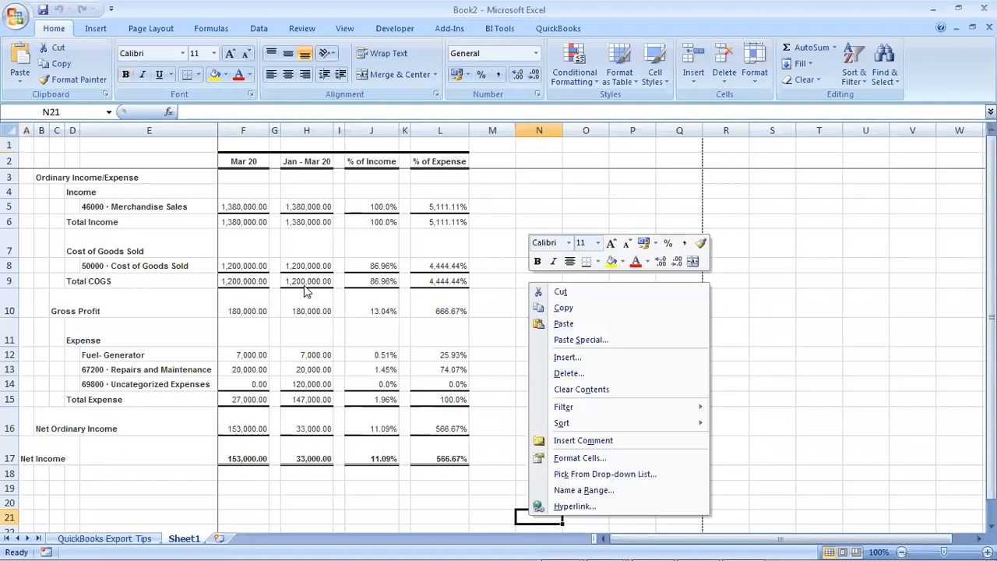
key(Escape)
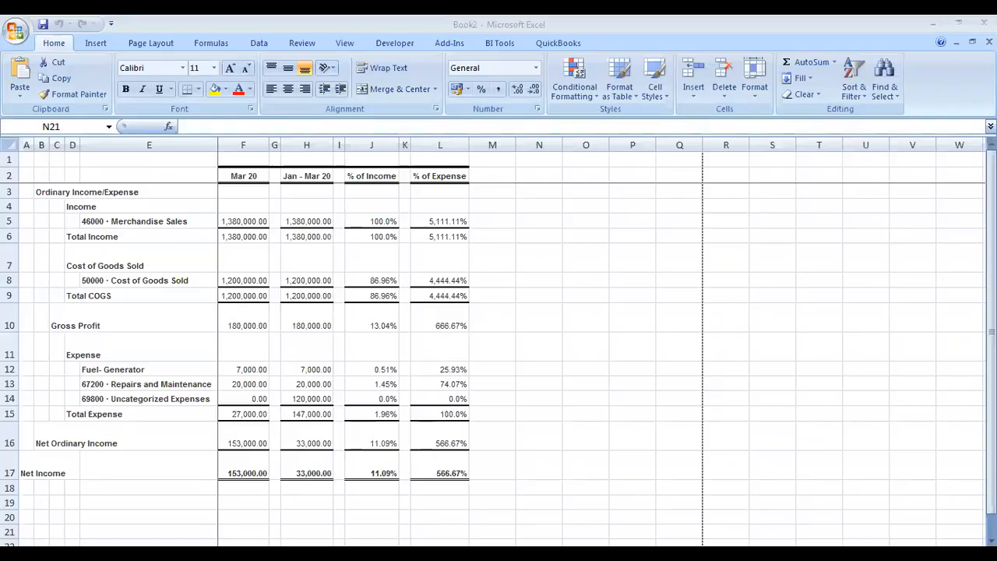
key(alt+Tab)
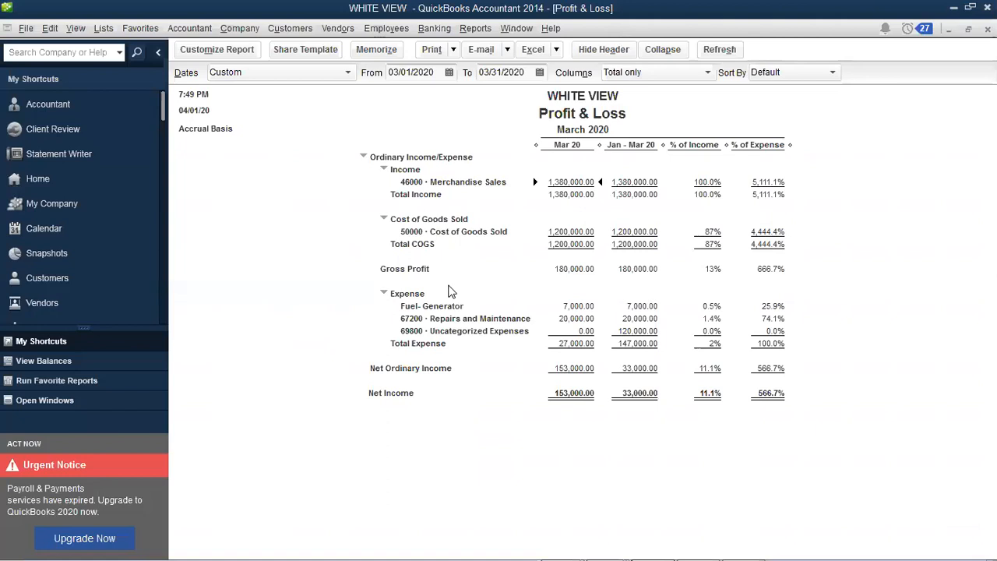
click(476, 28)
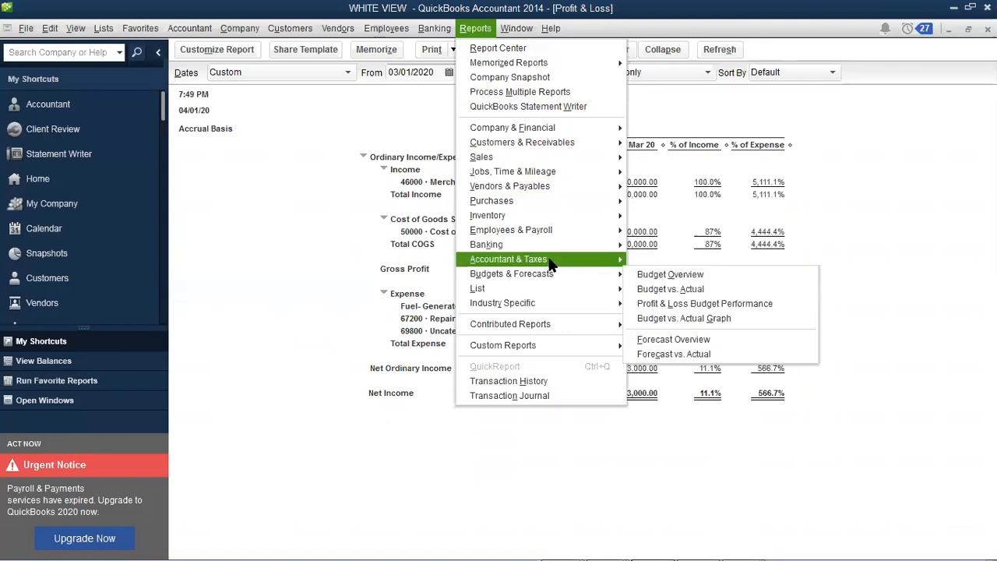
mouse_move(552, 266)
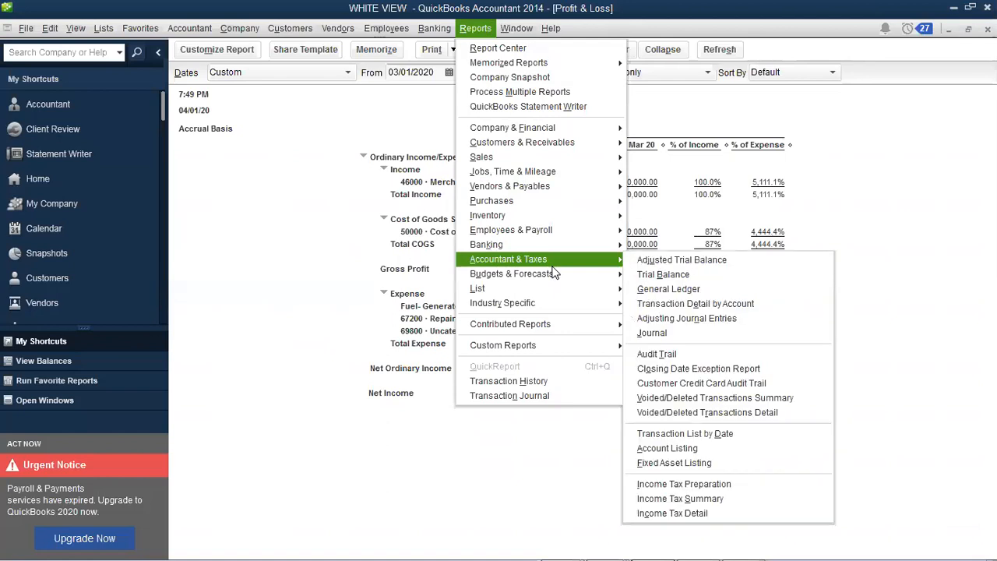
click(218, 138)
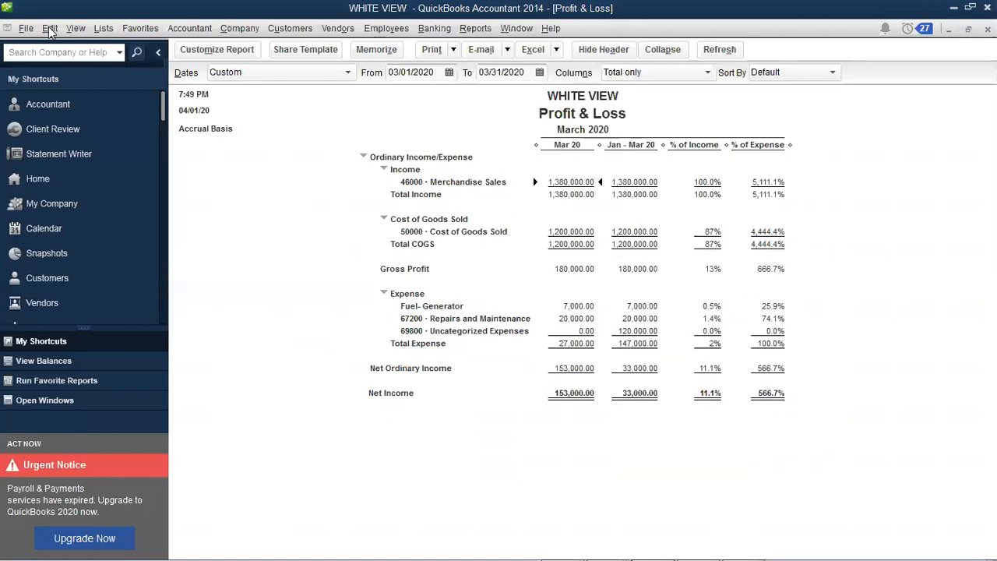
Start a local backup of the company file and choose to save the backup copy now.
click(25, 28)
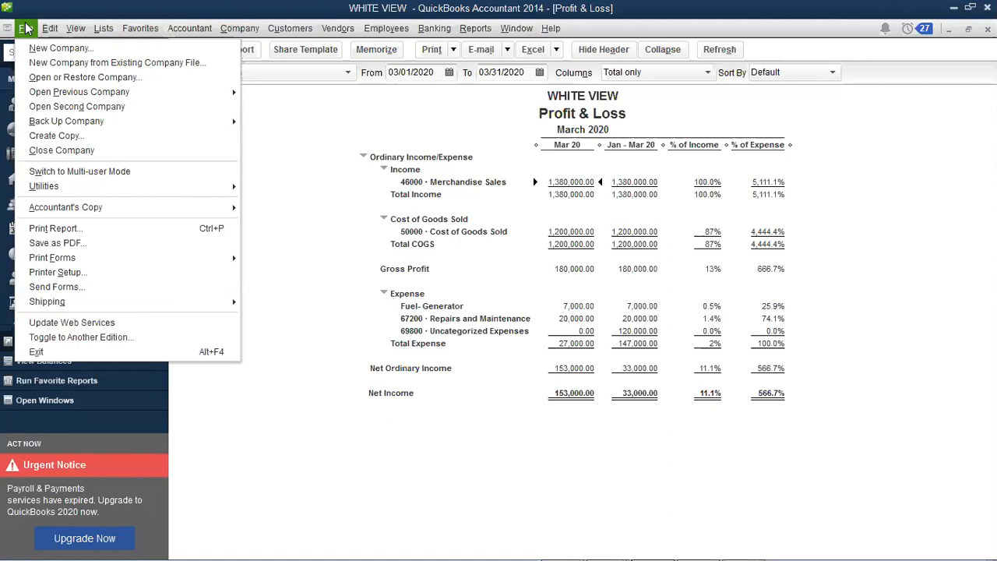
mouse_move(60, 128)
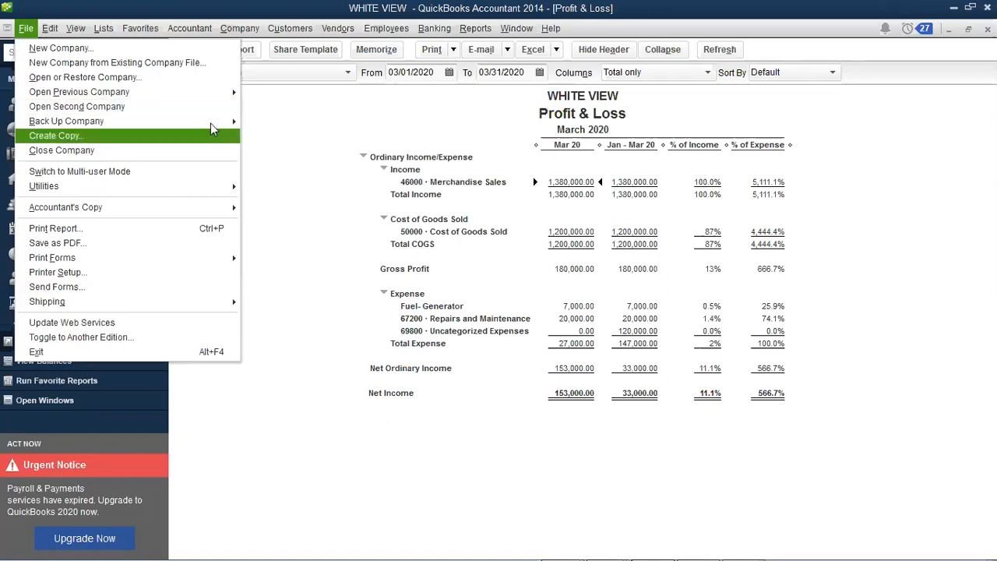
mouse_move(223, 121)
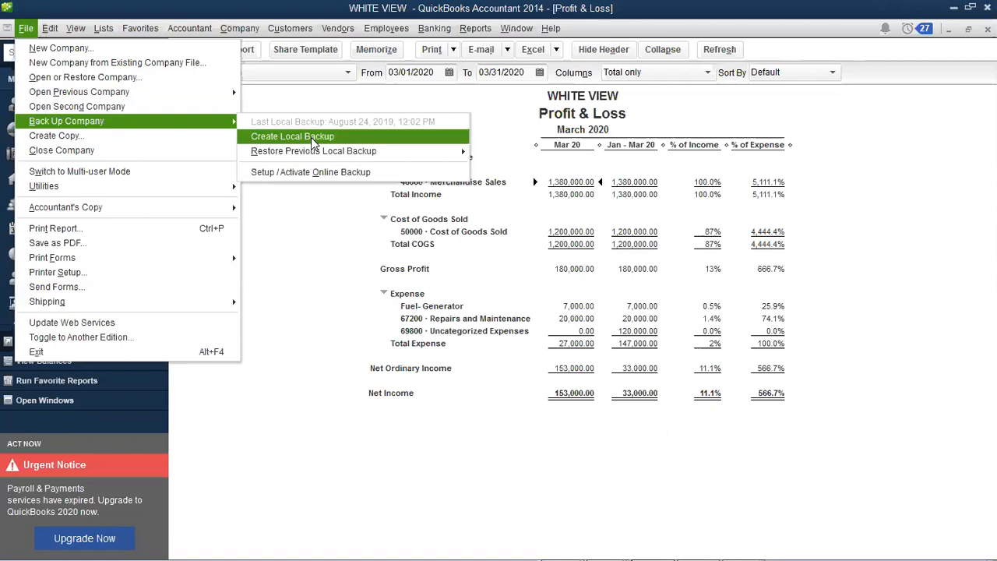
click(311, 138)
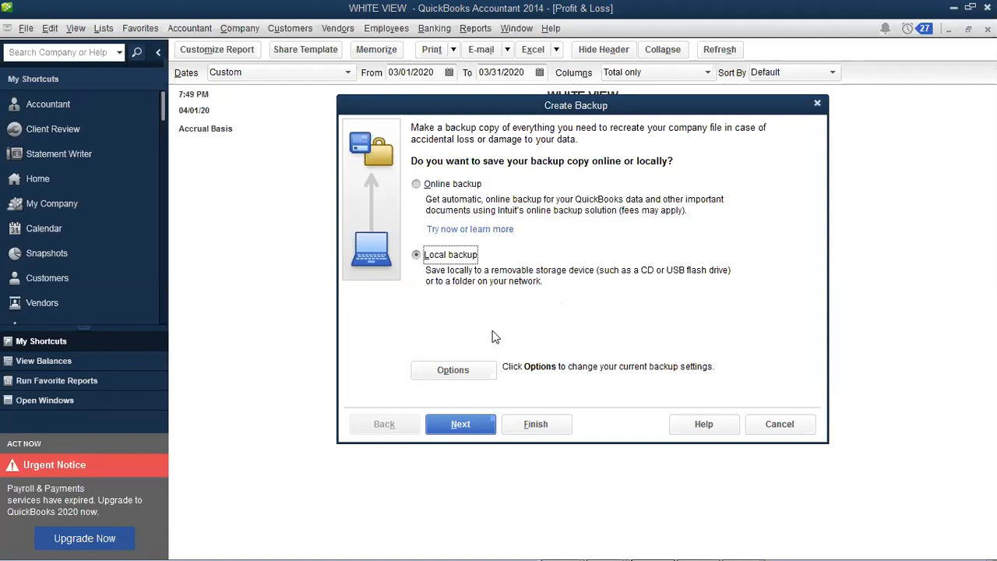
click(470, 432)
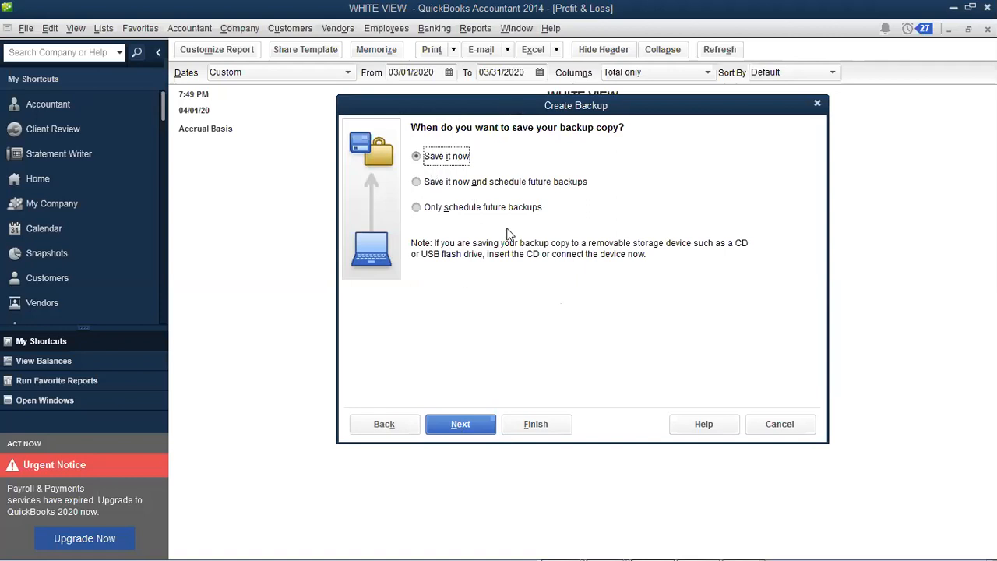
click(467, 433)
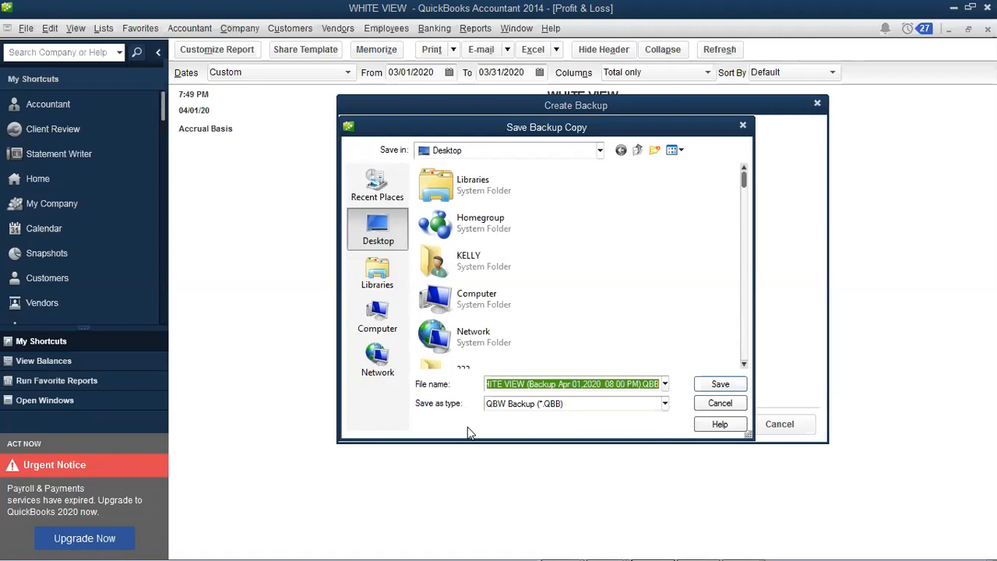
Save the QBW backup copy to the Desktop under the suggested file name.
click(600, 156)
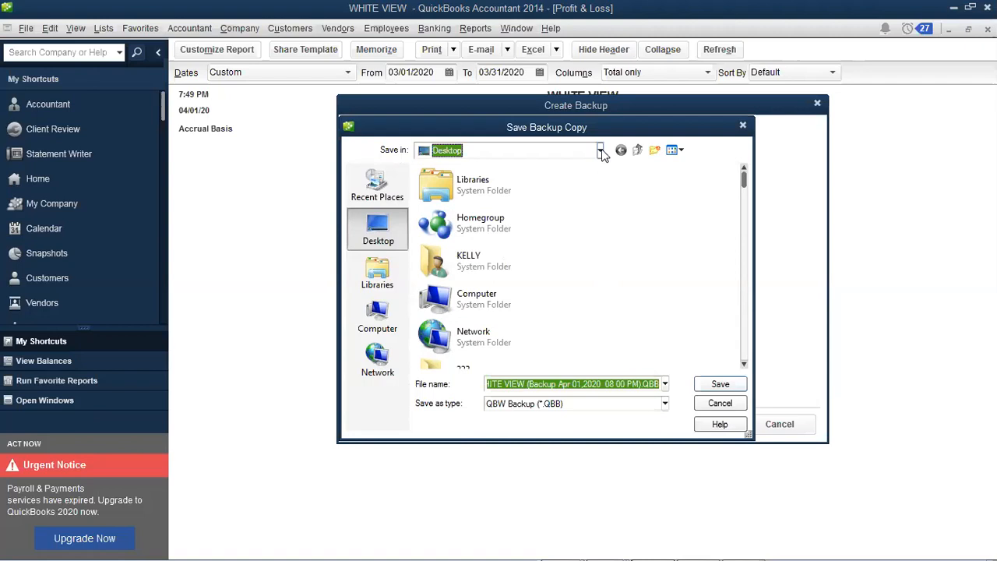
click(603, 154)
click(602, 154)
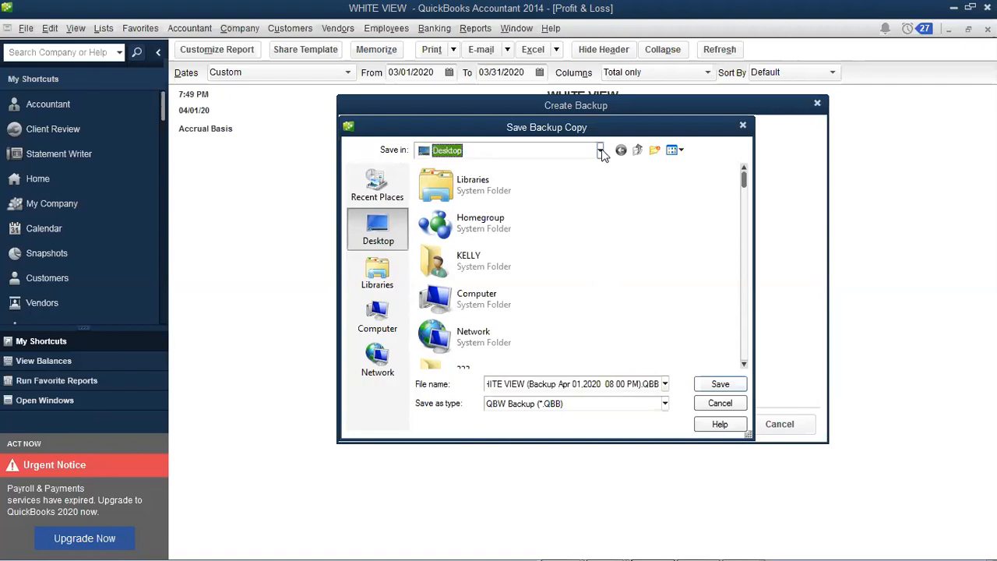
click(601, 152)
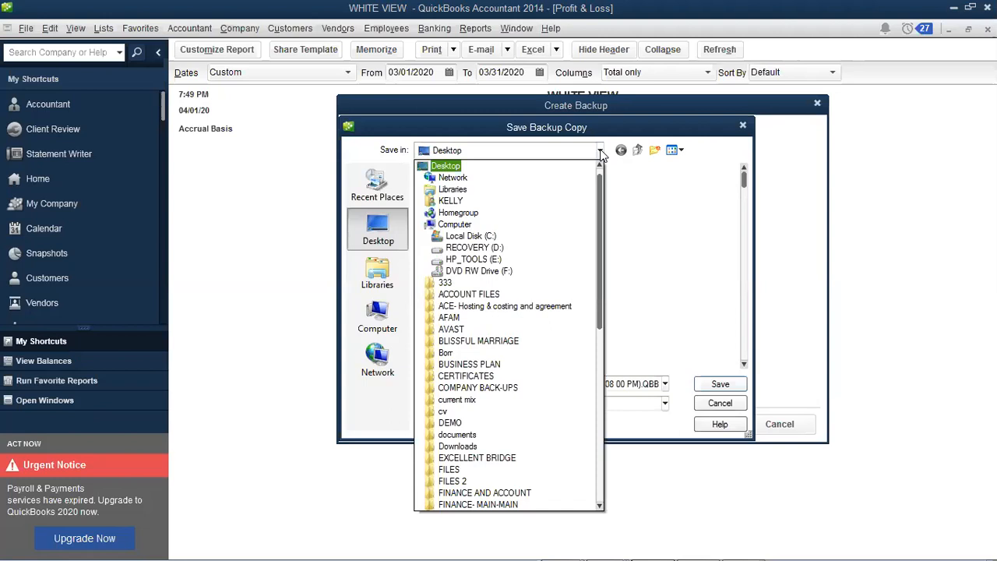
click(722, 384)
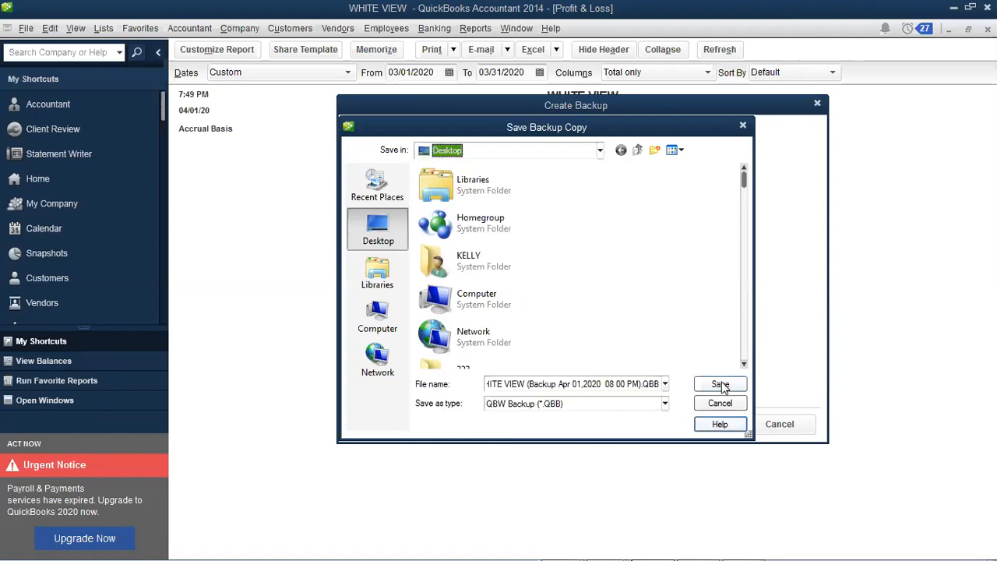
click(722, 385)
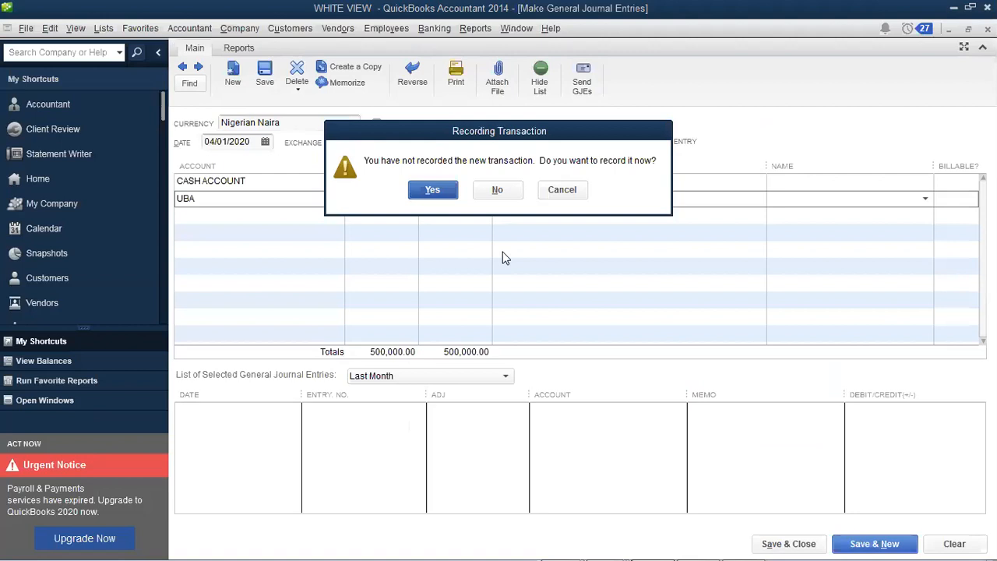
Complete the backup without recording the pending journal entry or memorizing the modified Profit & Loss reports.
click(497, 191)
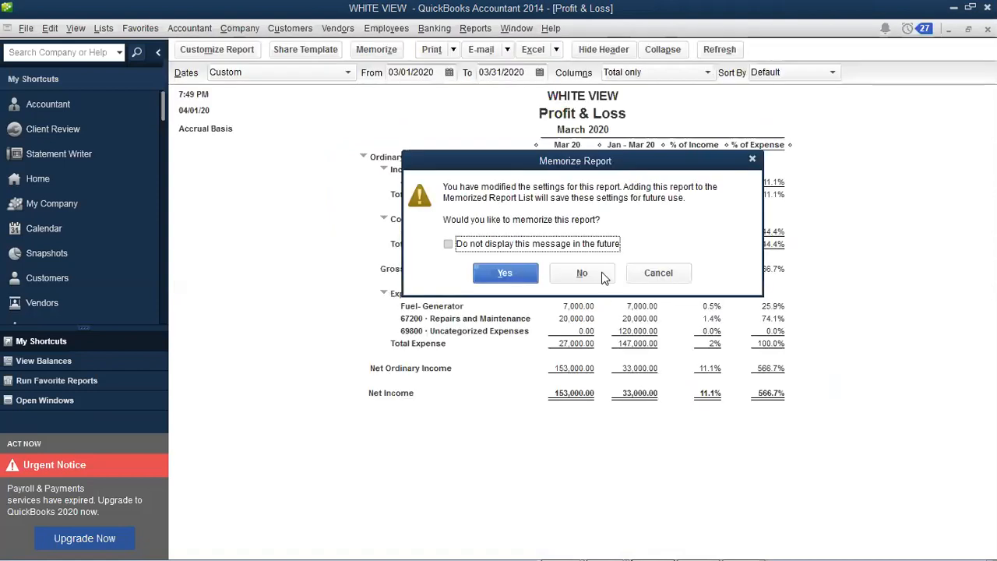
click(604, 278)
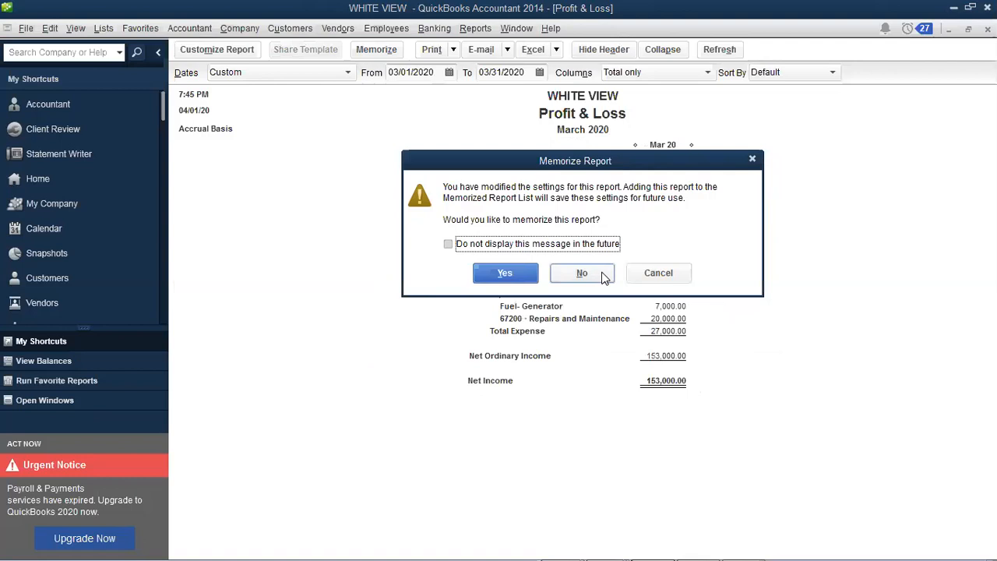
click(604, 275)
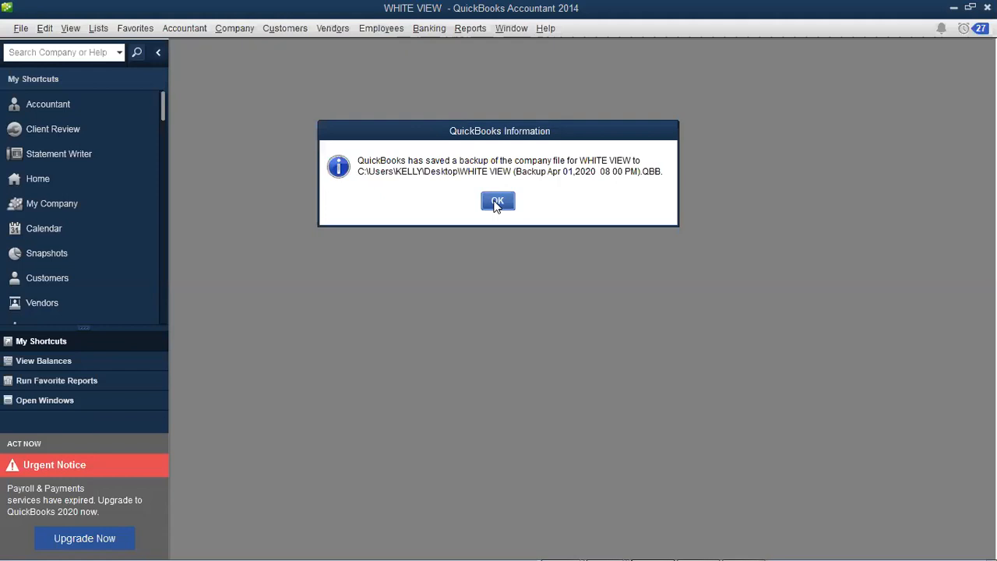
click(497, 204)
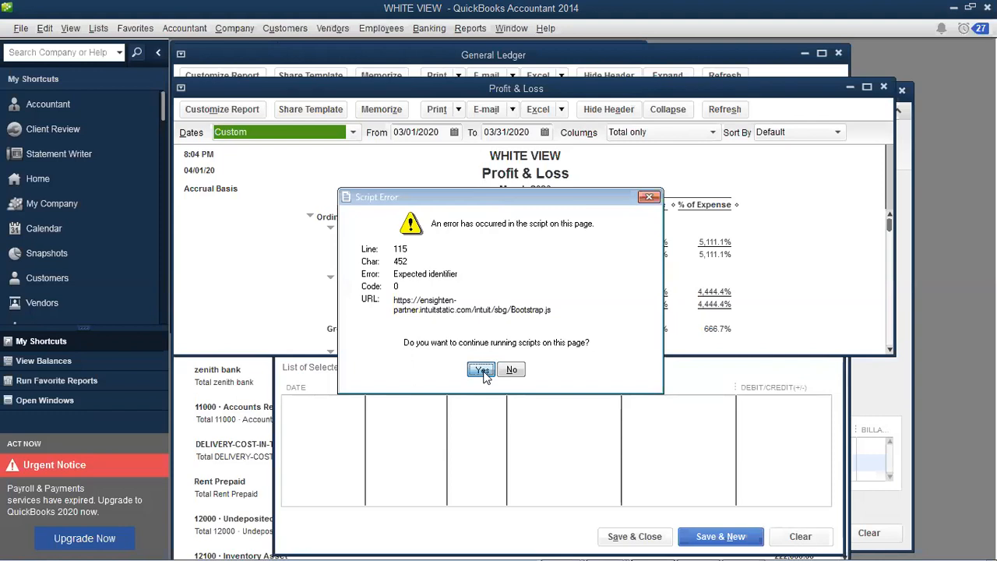
Dismiss the script errors and clear away the journal entry, Profit & Loss and check-writing windows, keeping the General Ledger open.
click(482, 371)
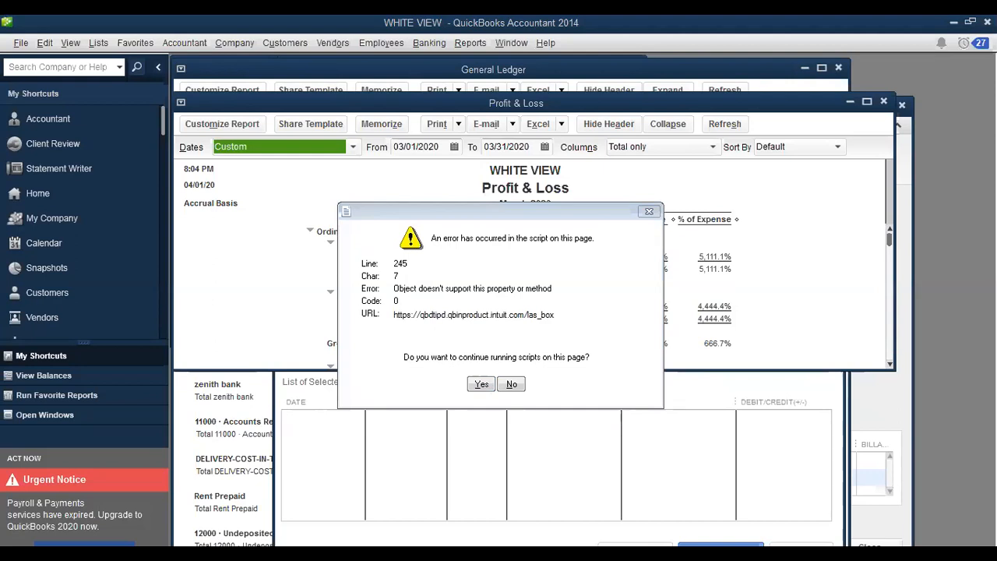
click(482, 384)
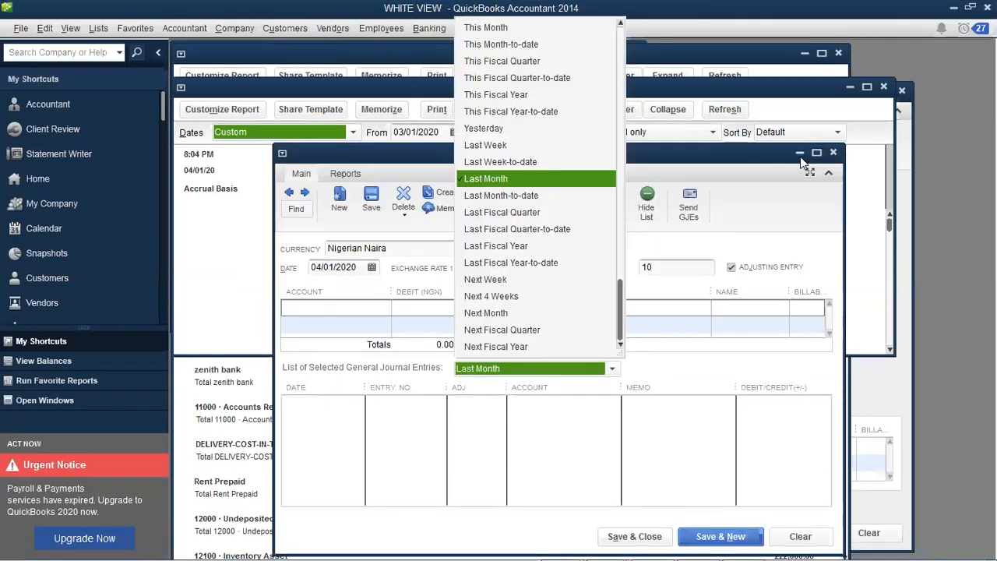
click(800, 154)
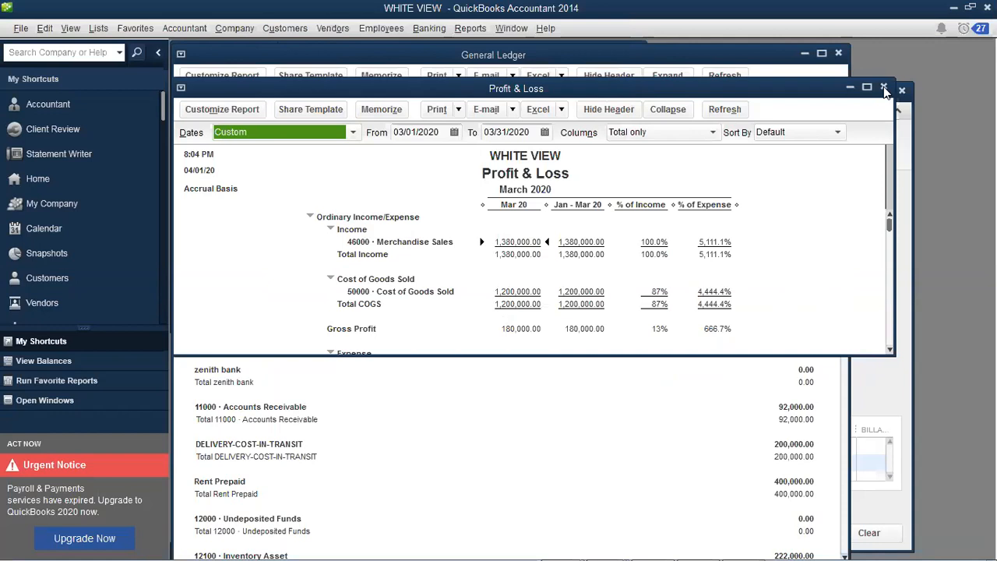
click(885, 88)
click(884, 88)
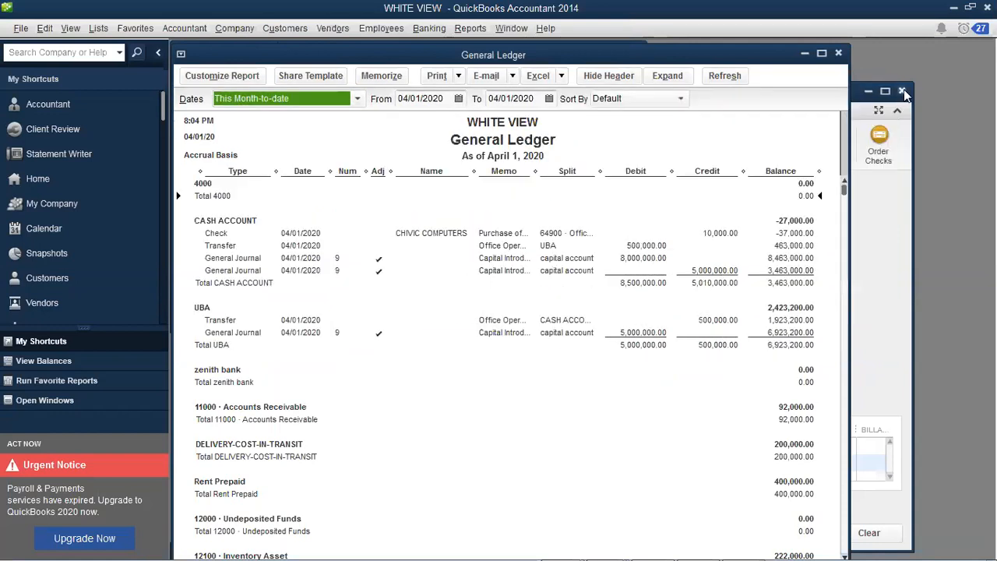
click(904, 95)
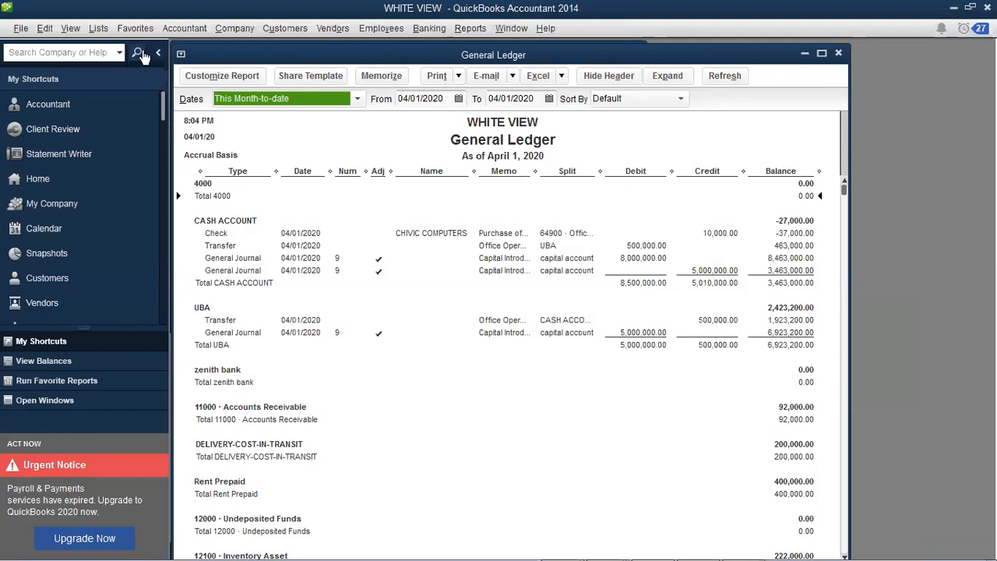
Review the company preferences for Integrated Applications, Items & Inventory and Accounting, and leave them without making changes.
click(44, 30)
click(55, 249)
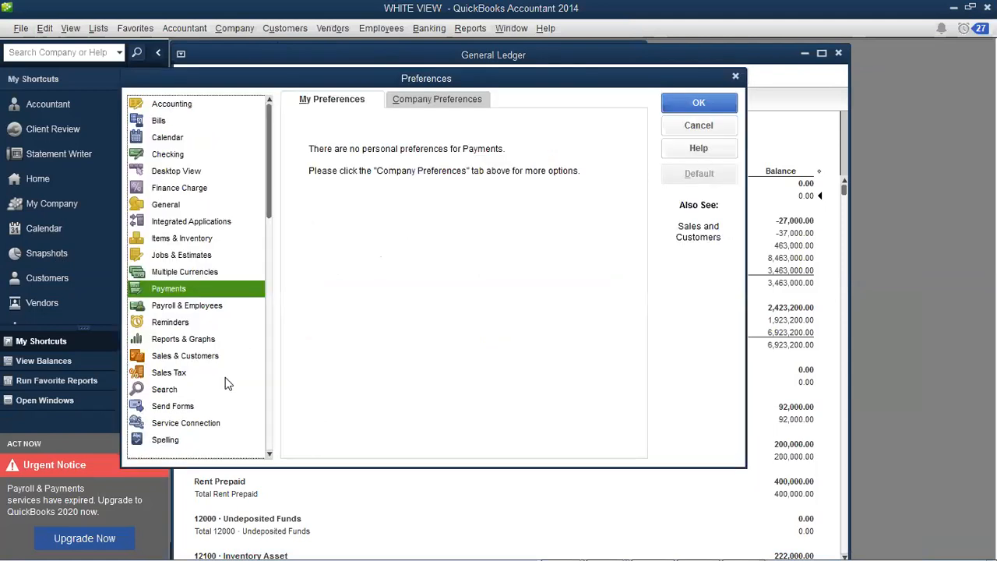
click(204, 223)
click(466, 101)
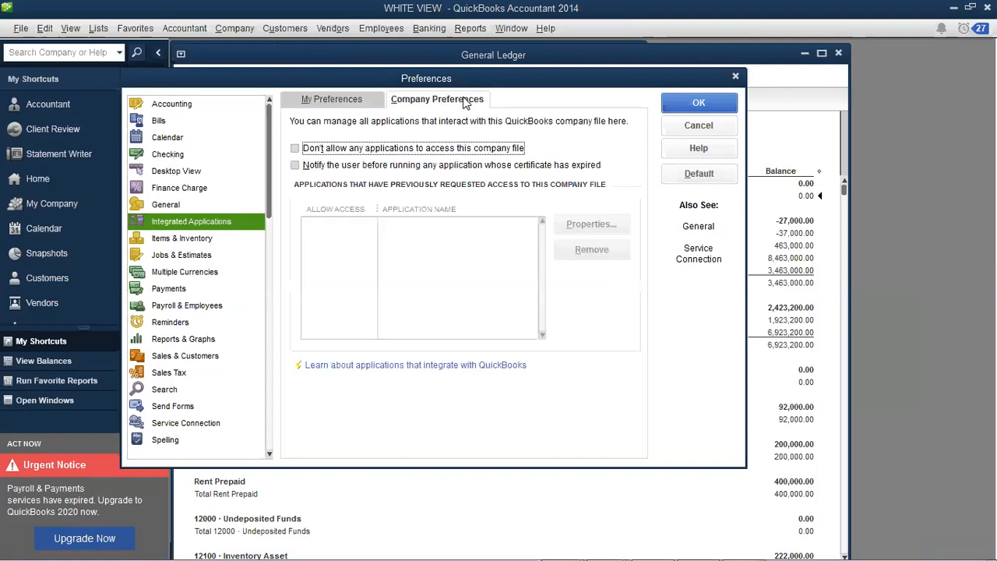
click(187, 238)
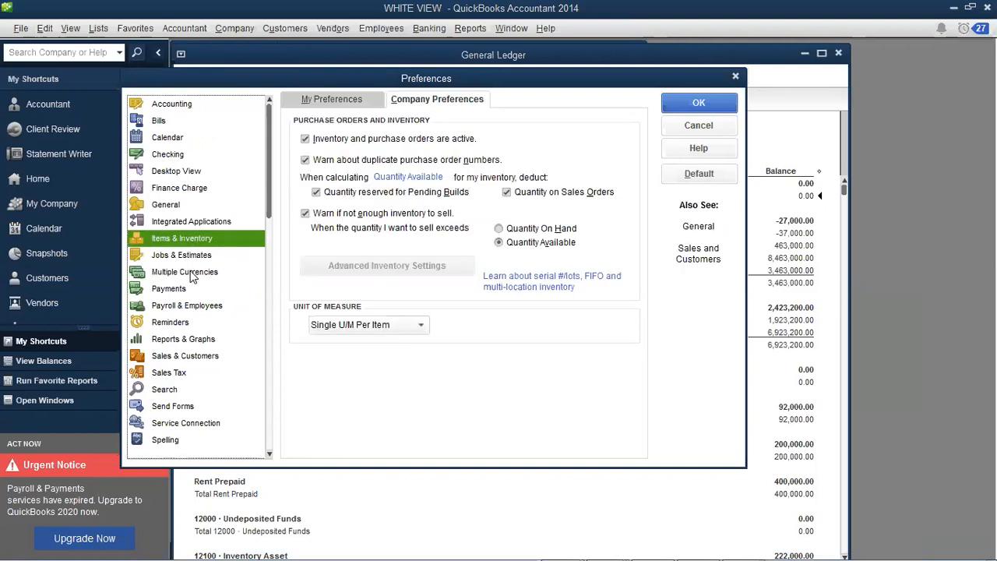
click(181, 108)
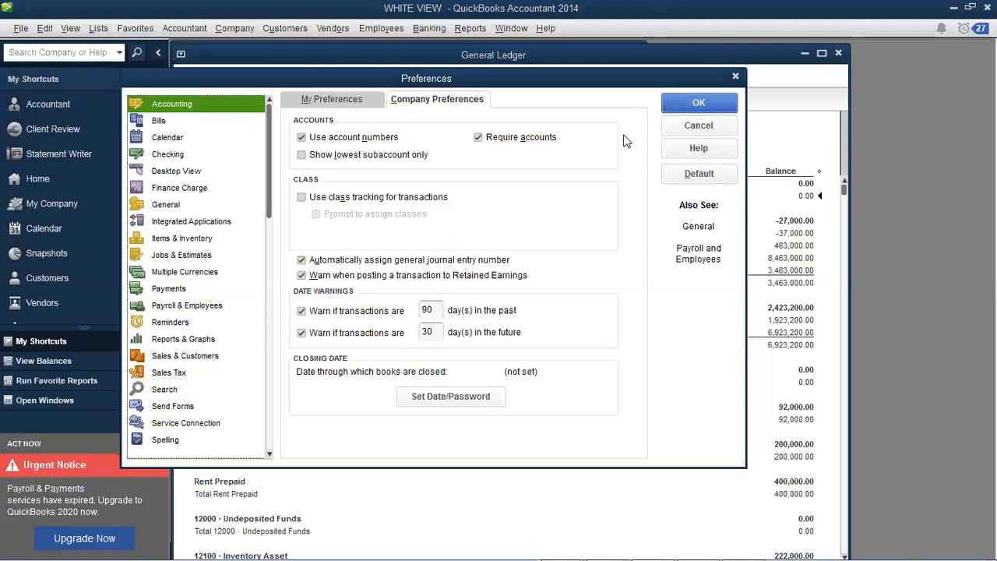
click(737, 79)
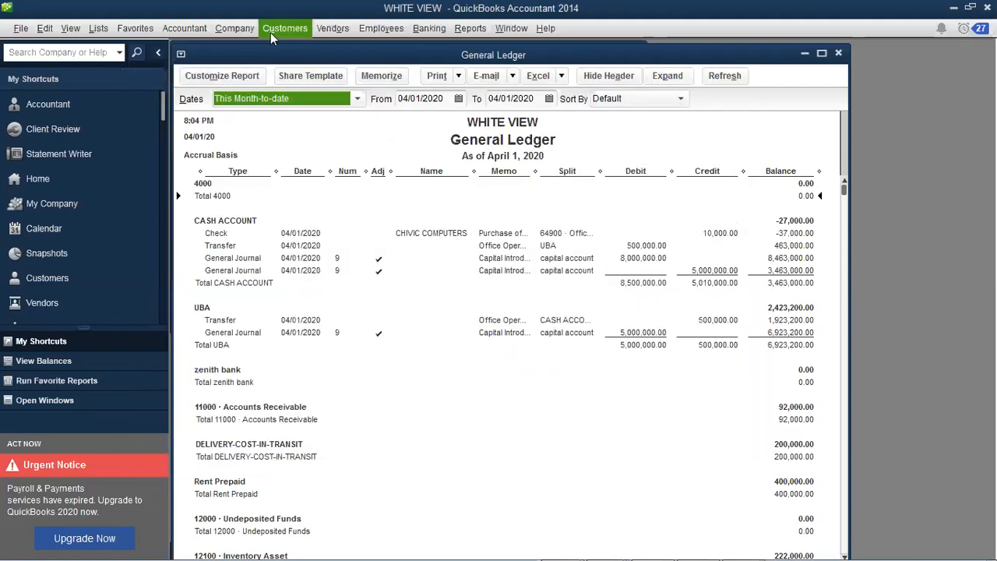
click(271, 32)
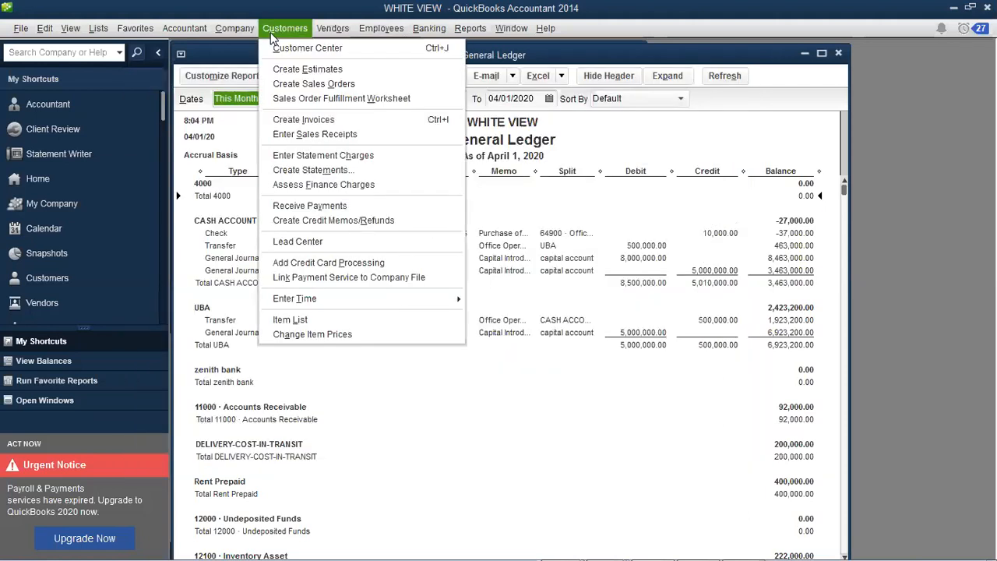
mouse_move(236, 29)
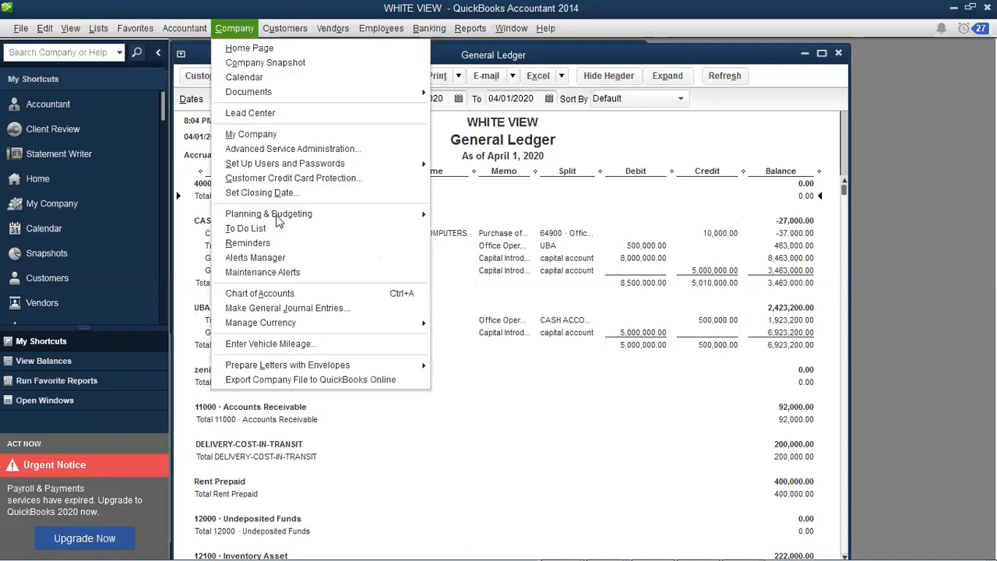
mouse_move(181, 31)
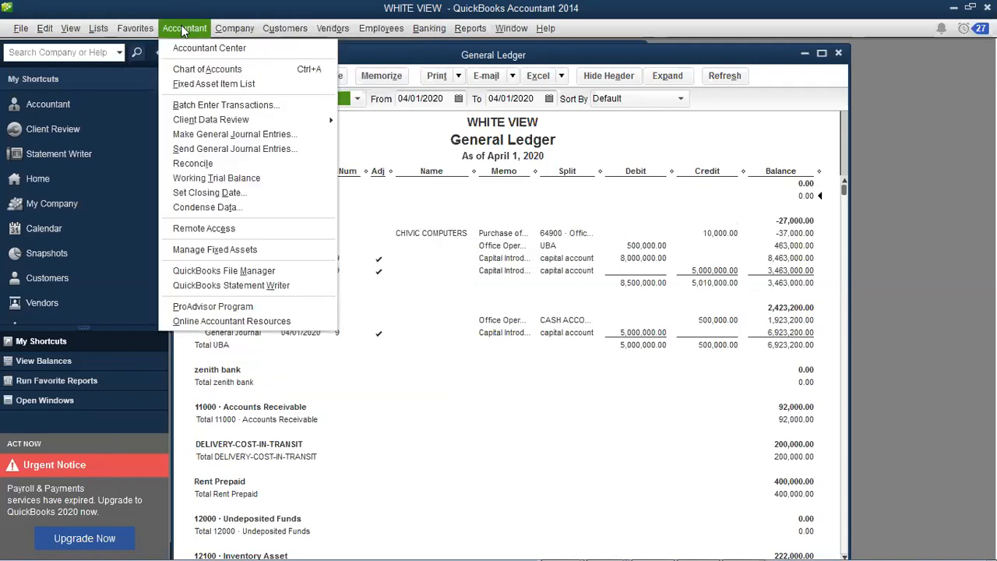
mouse_move(439, 31)
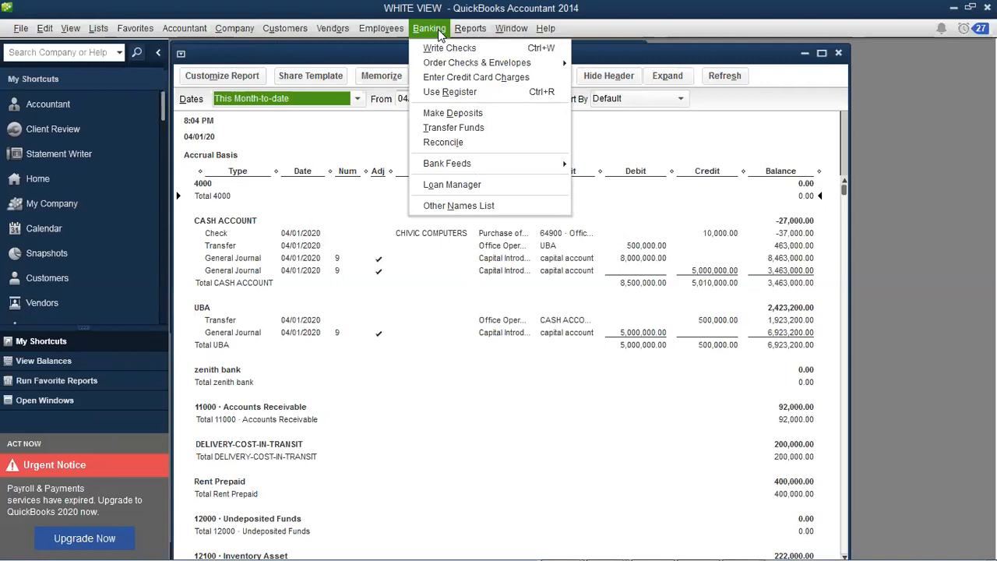
mouse_move(470, 31)
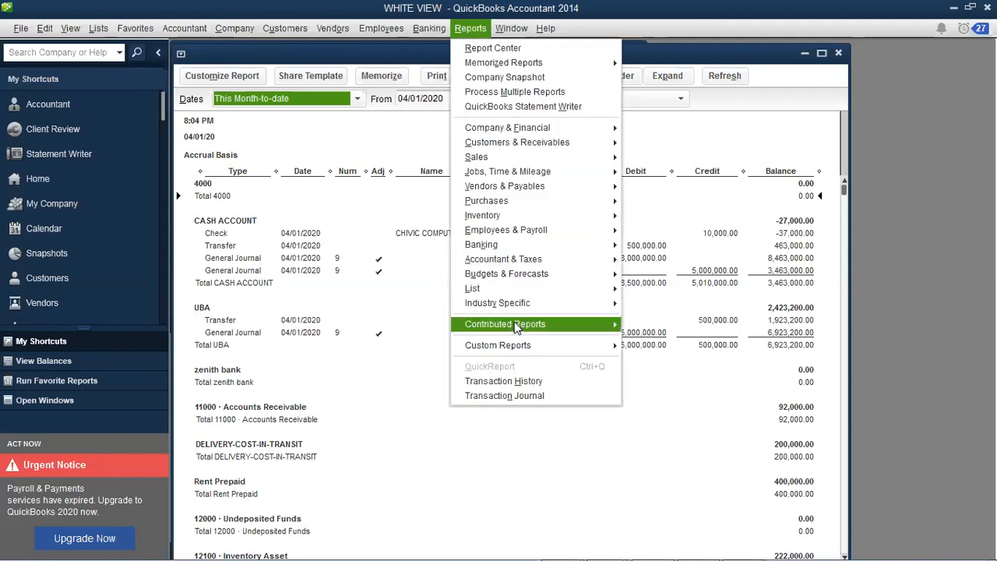
mouse_move(515, 328)
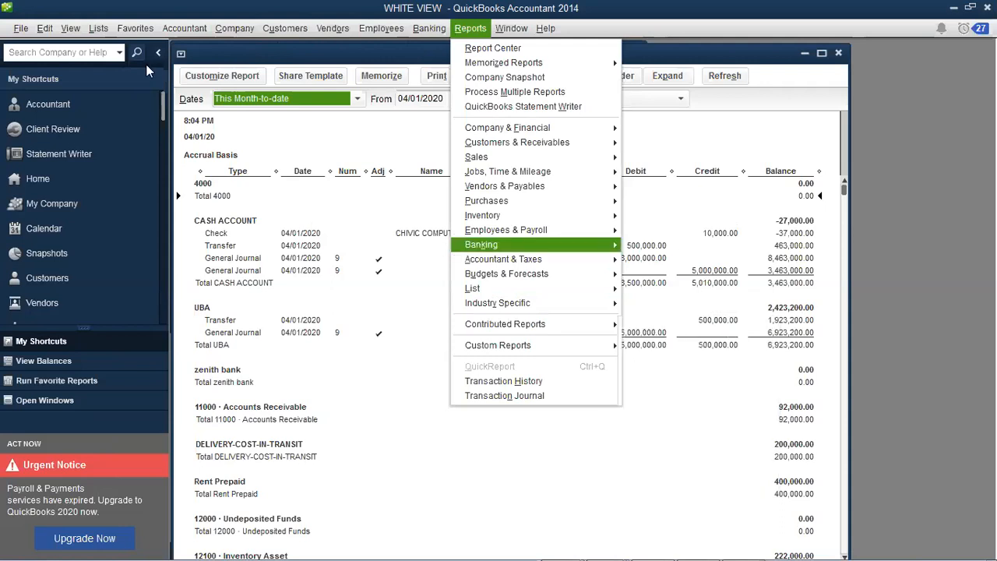
click(19, 28)
click(19, 28)
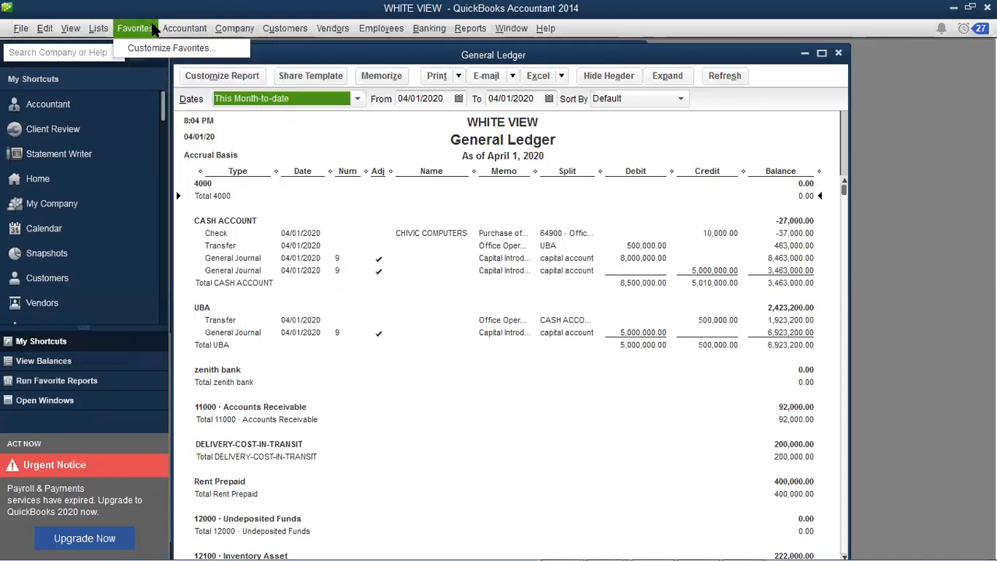
mouse_move(104, 28)
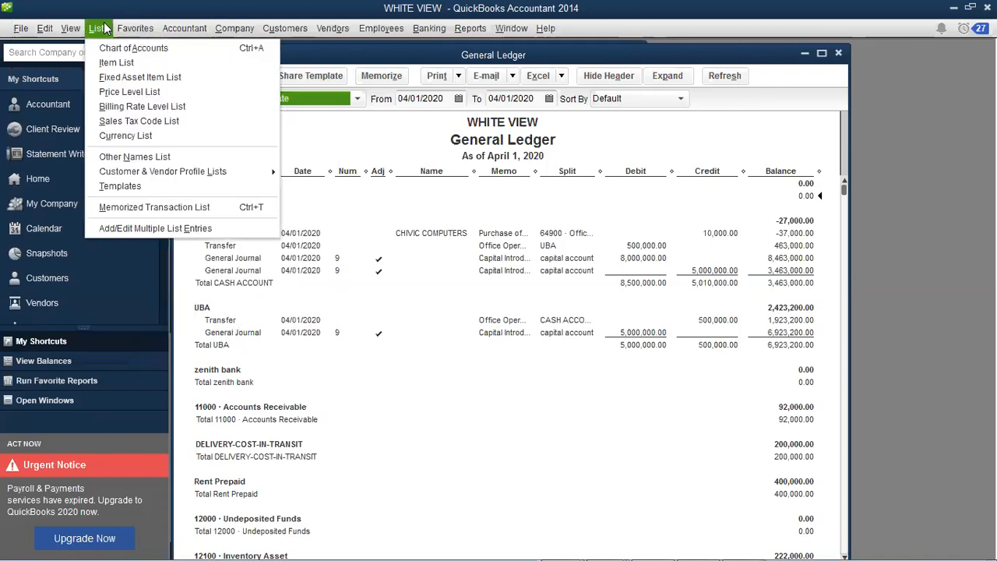
click(466, 449)
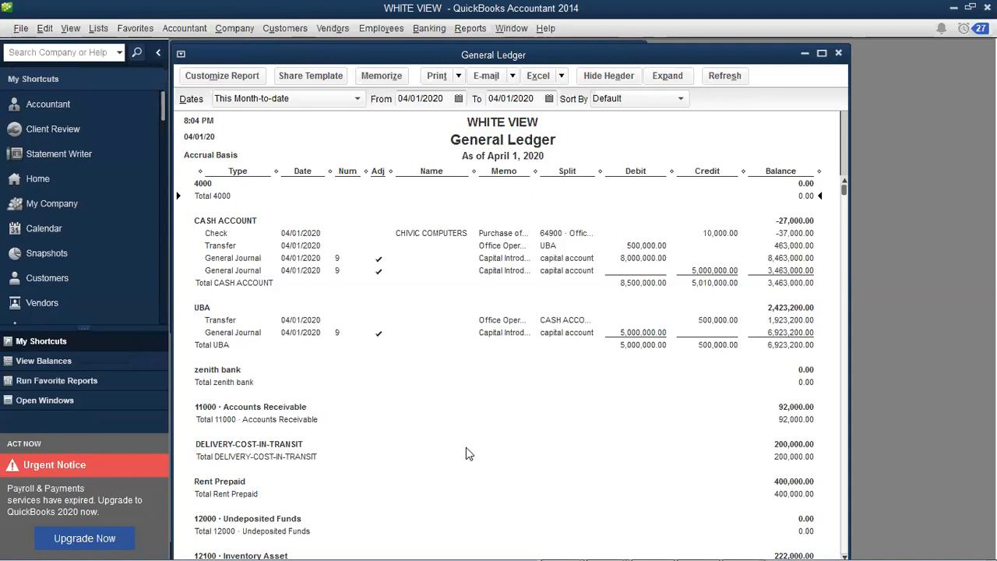
click(70, 29)
mouse_move(98, 28)
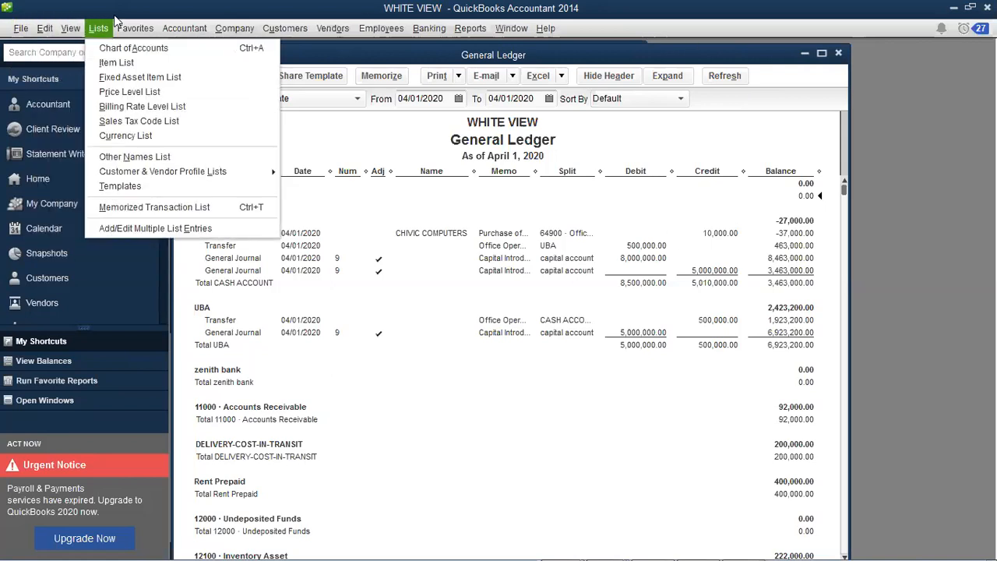
Start a new general journal entry and show the accounts available for its first line.
mouse_move(226, 30)
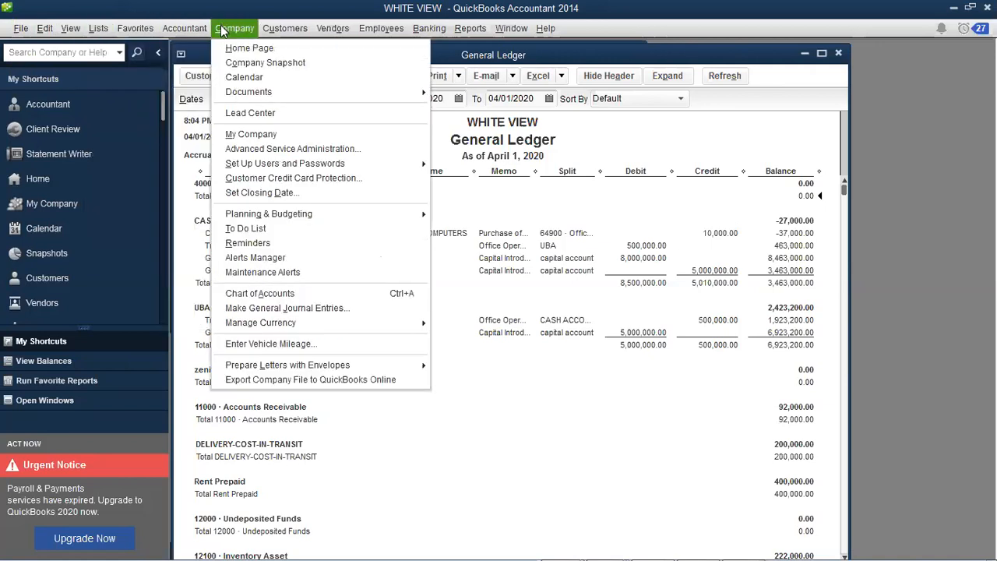
click(256, 307)
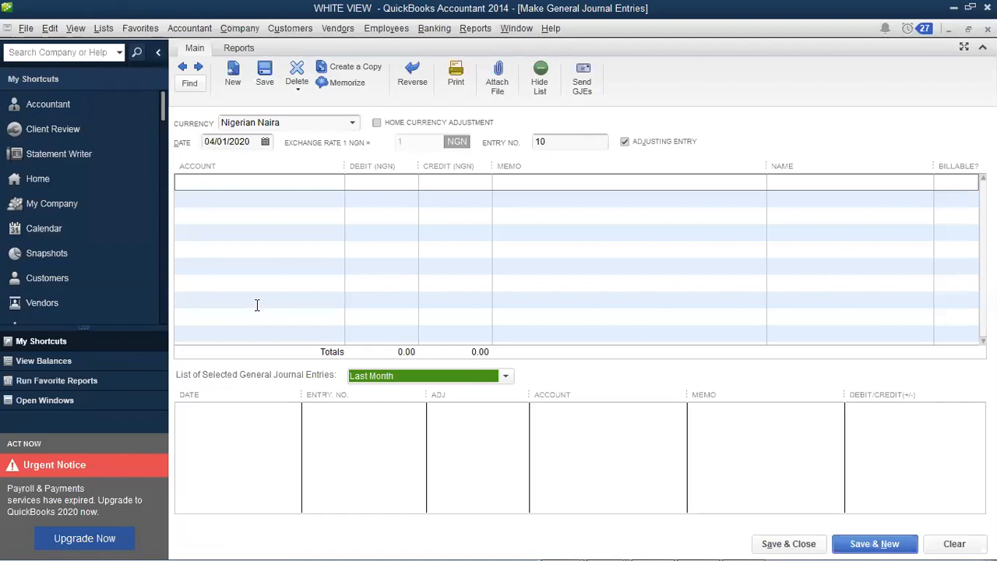
click(322, 181)
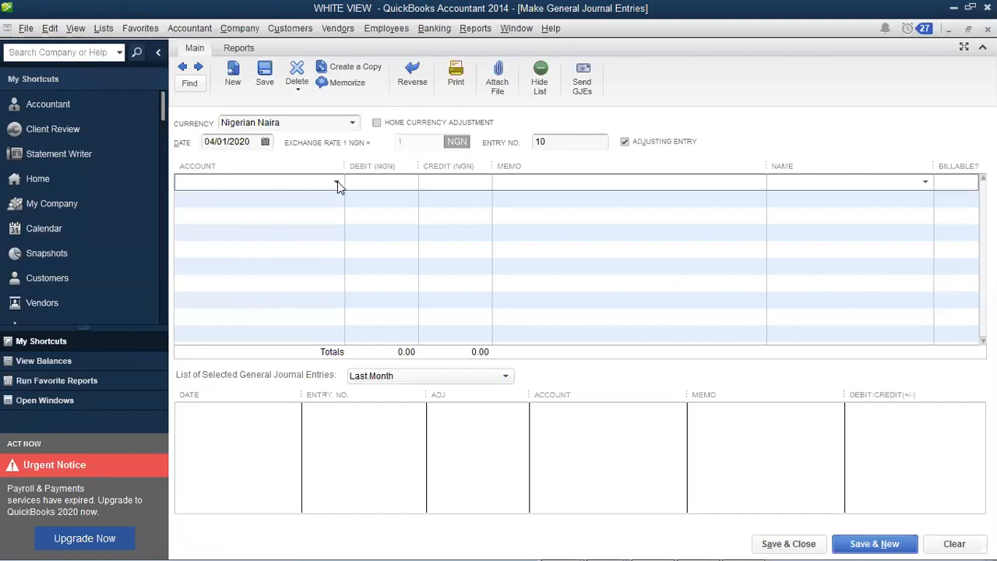
click(337, 185)
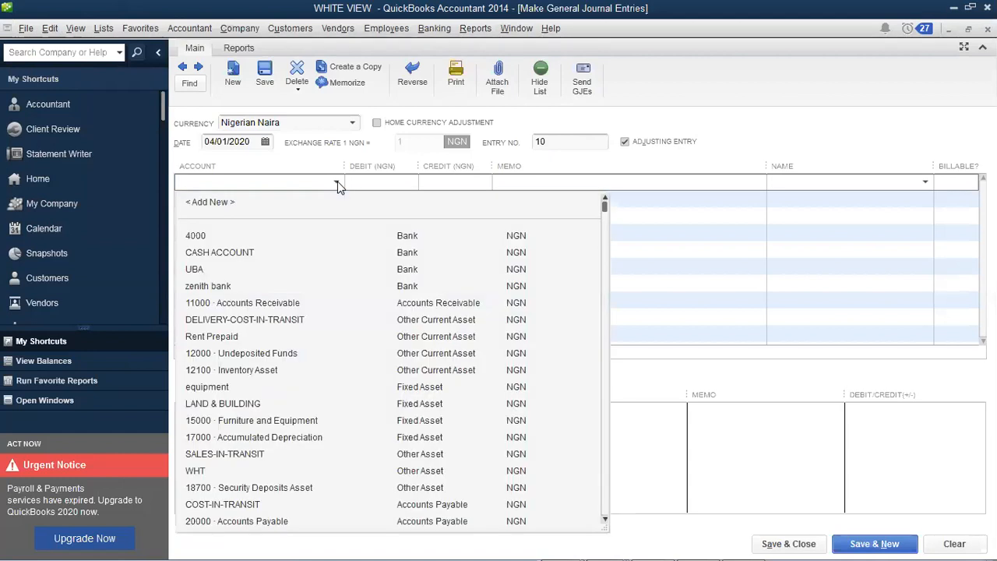
text(Rent Prepaid)
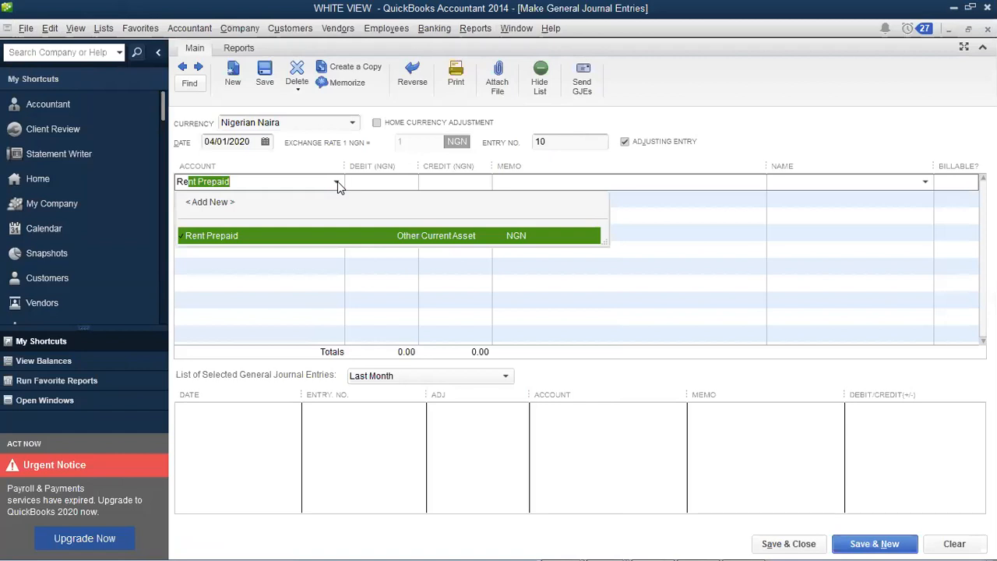
key(Tab)
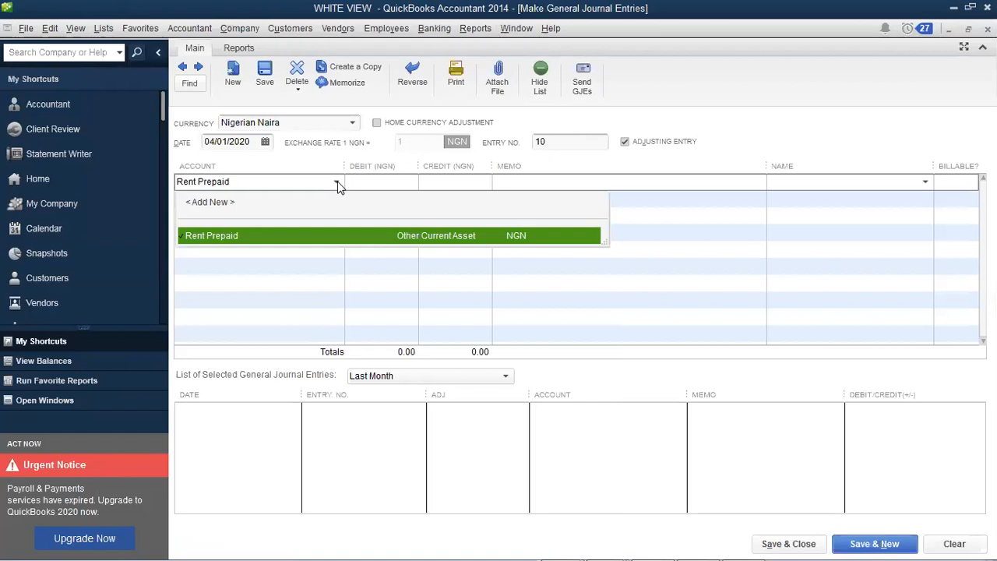
key(BackSpace)
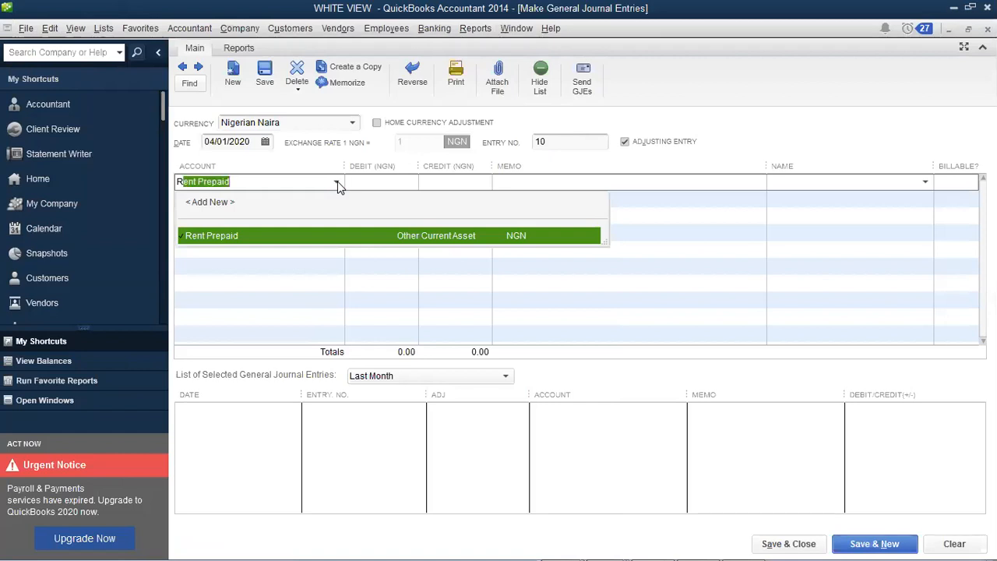
key(BackSpace)
key(BackSpace)
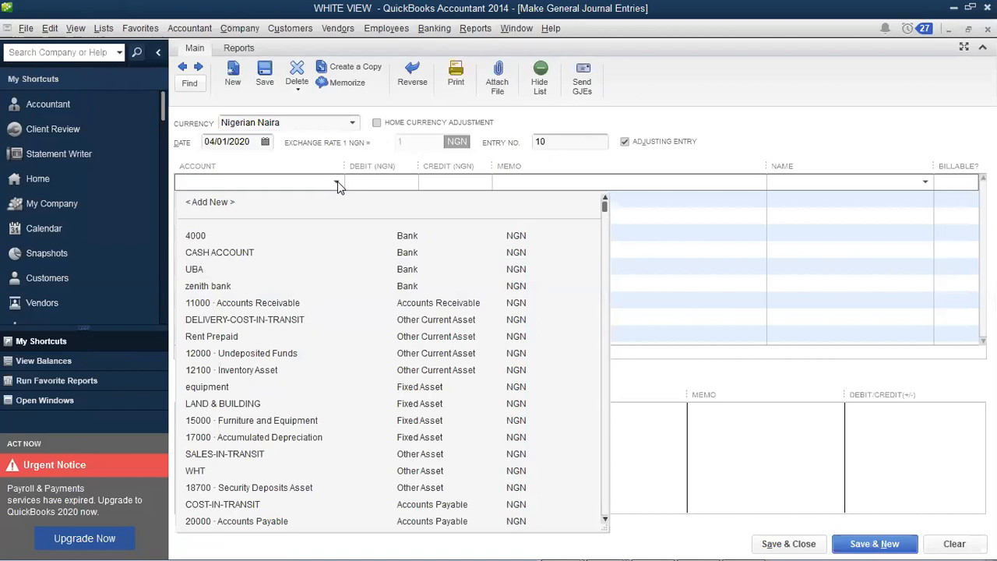
text(R)
key(BackSpace)
key(BackSpace)
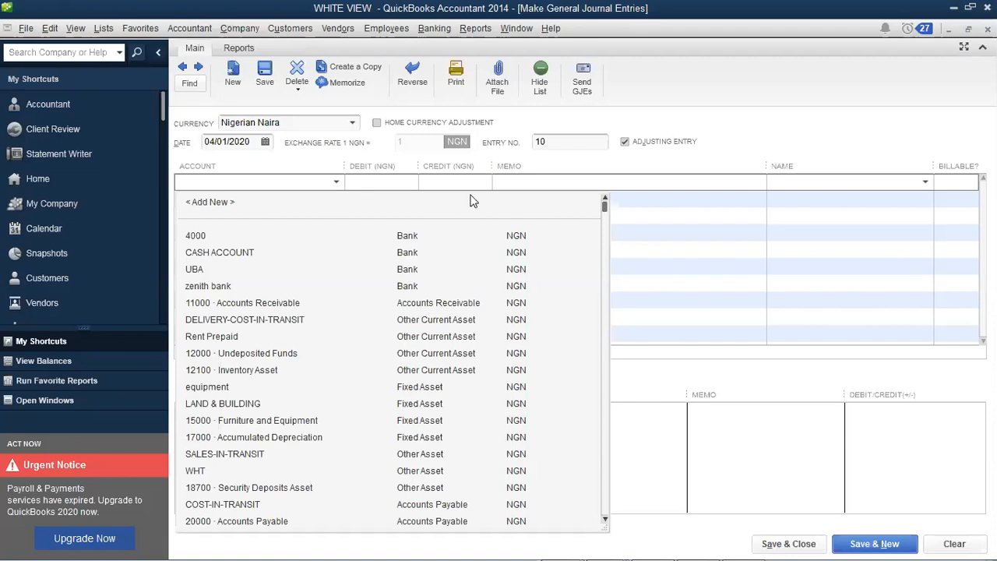
Set the first journal line's account to 67100 · Rent Expense.
drag(604, 207, 590, 463)
click(331, 489)
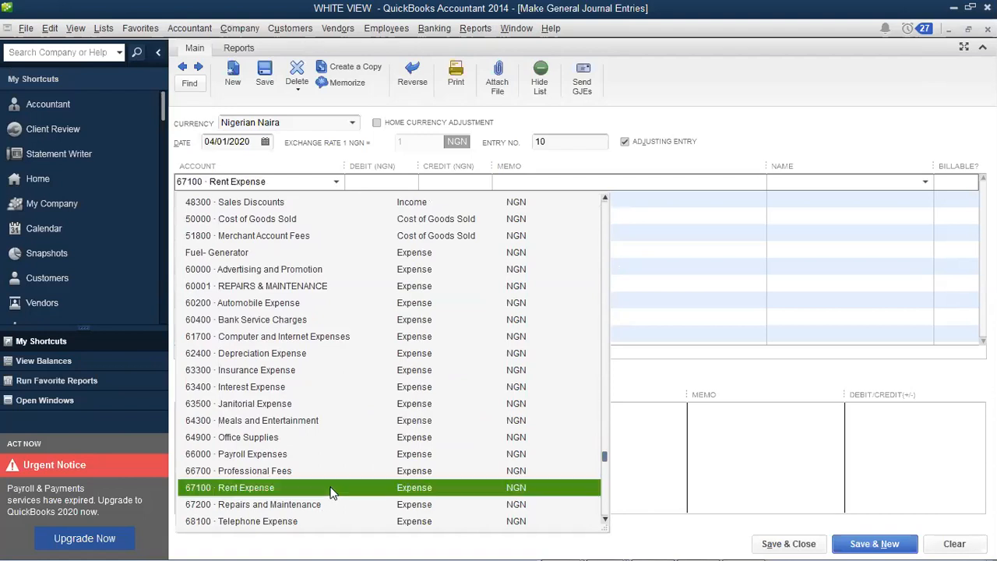
click(404, 180)
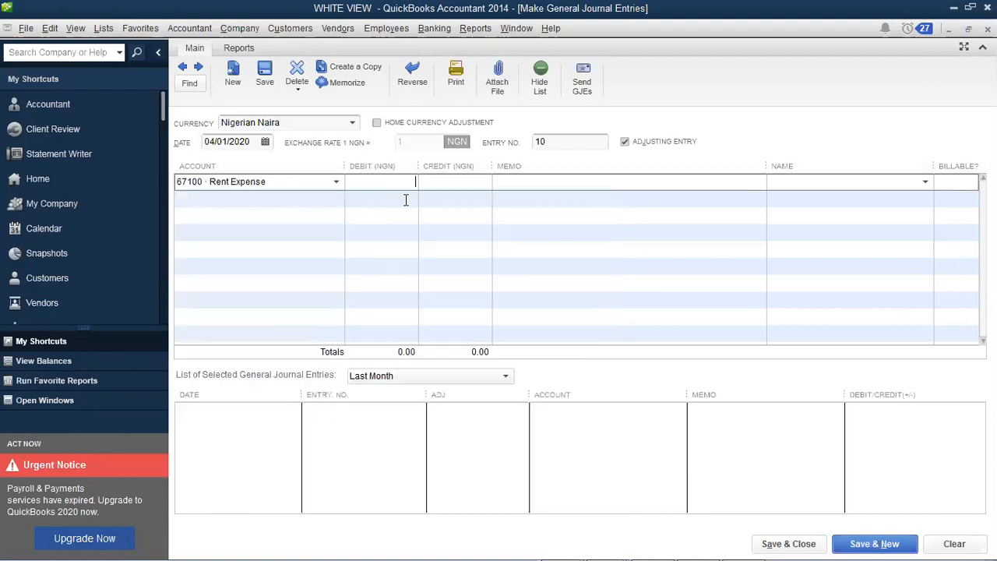
Set the second journal line's account to Rent Prepaid.
click(330, 201)
text(pre)
key(BackSpace)
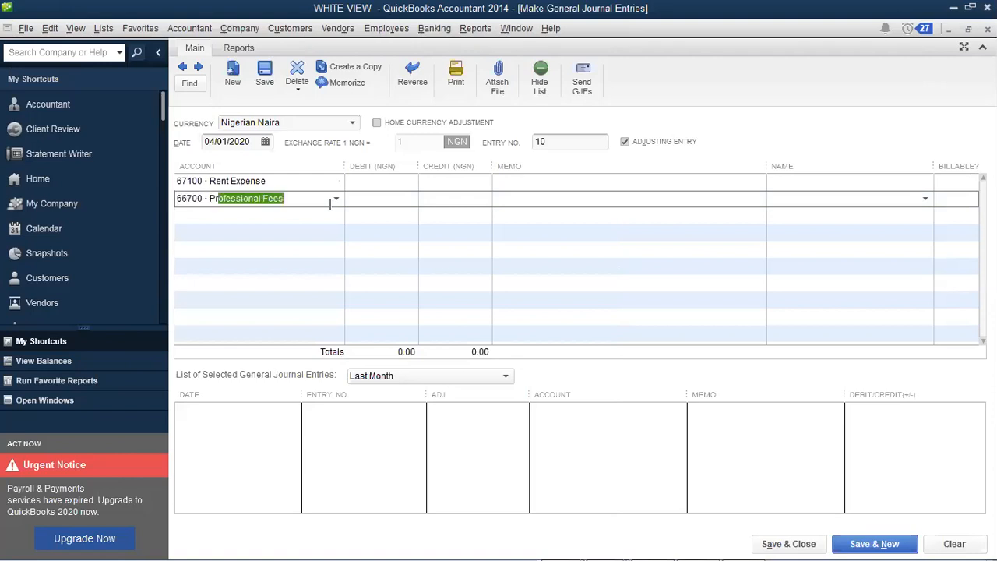
click(337, 201)
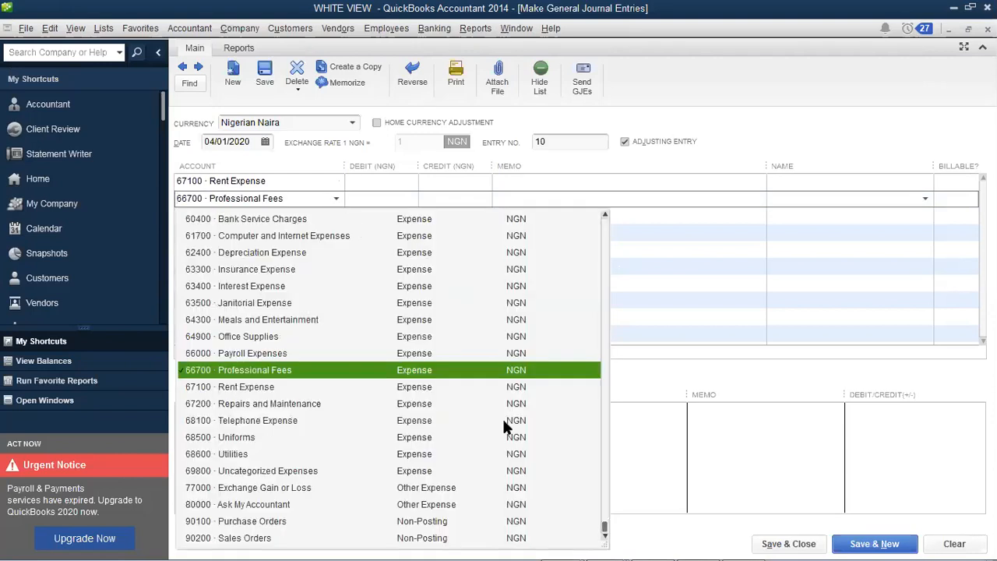
drag(606, 530, 609, 399)
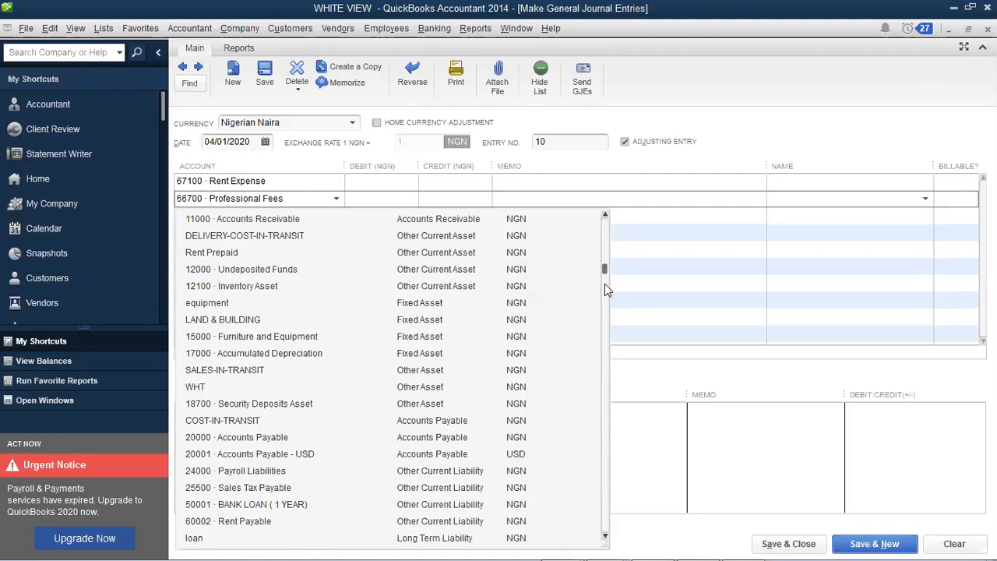
drag(602, 267, 603, 243)
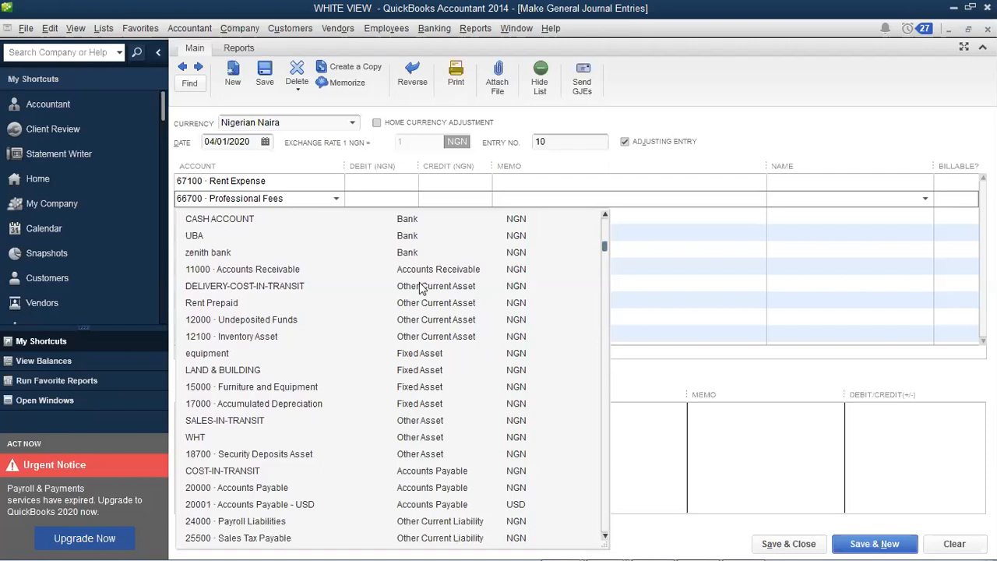
click(244, 301)
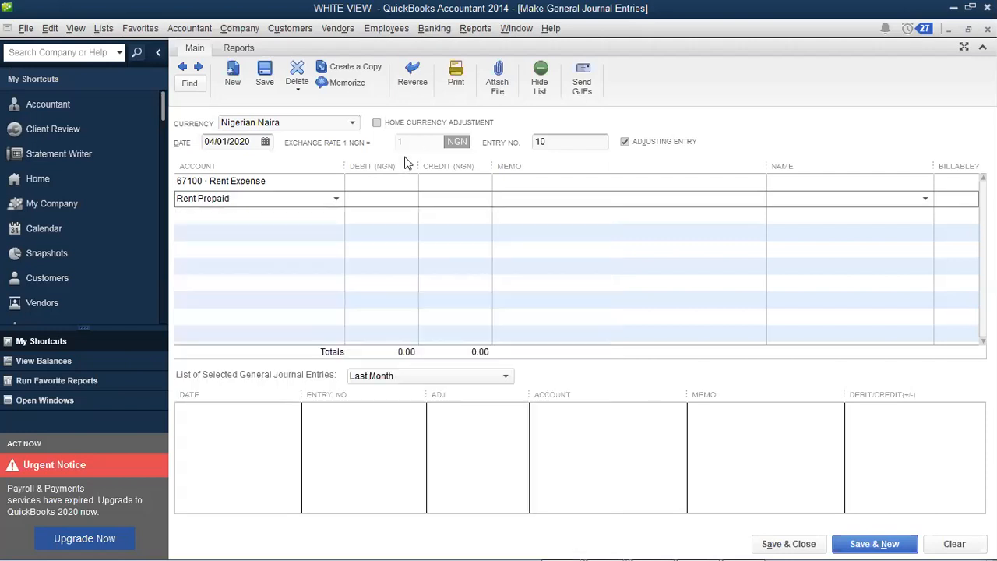
Bring up the calculator for the monthly rent, and enter 33,333 as the Rent Expense debit and the Rent Prepaid credit.
click(403, 182)
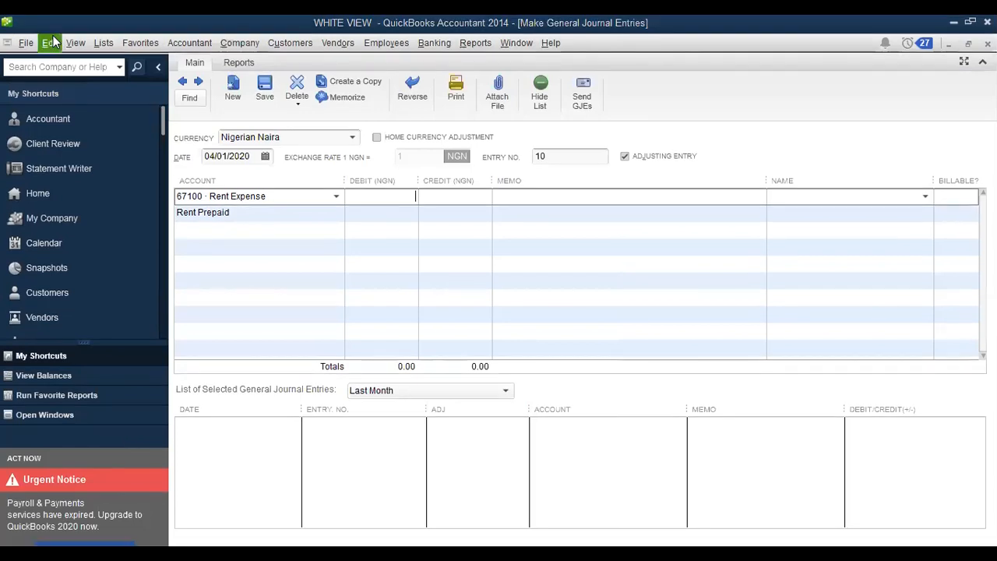
click(50, 43)
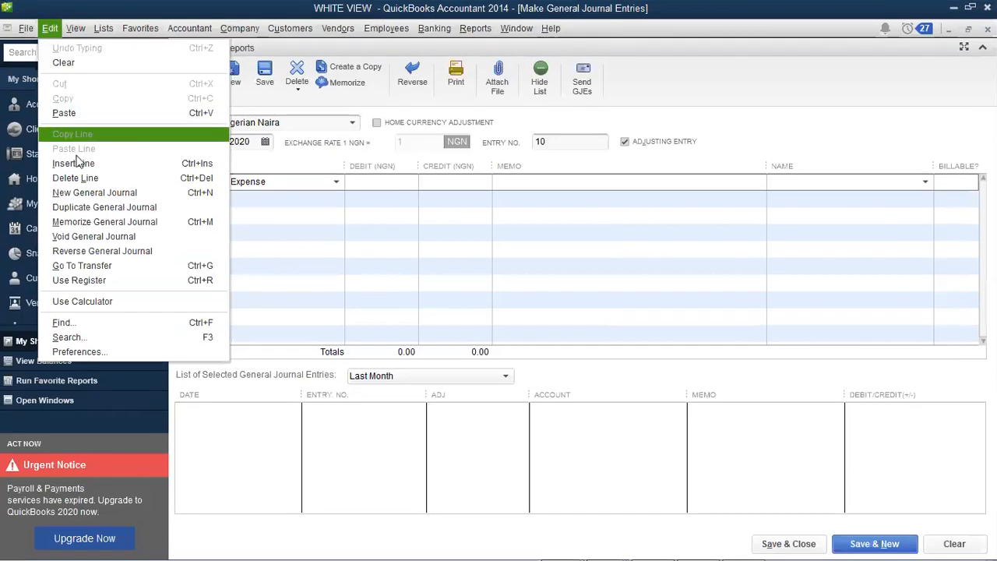
click(110, 301)
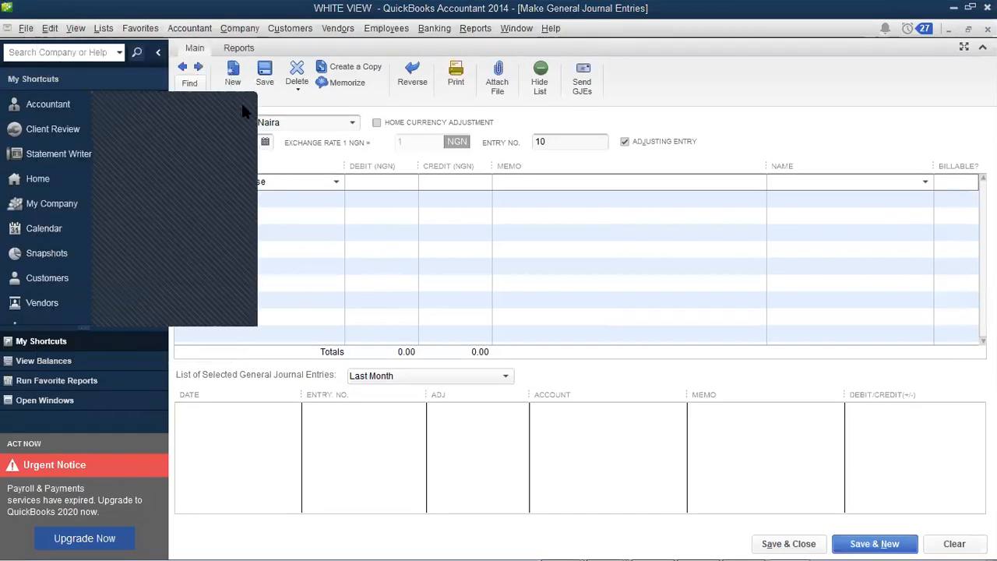
text(33,)
text(33333)
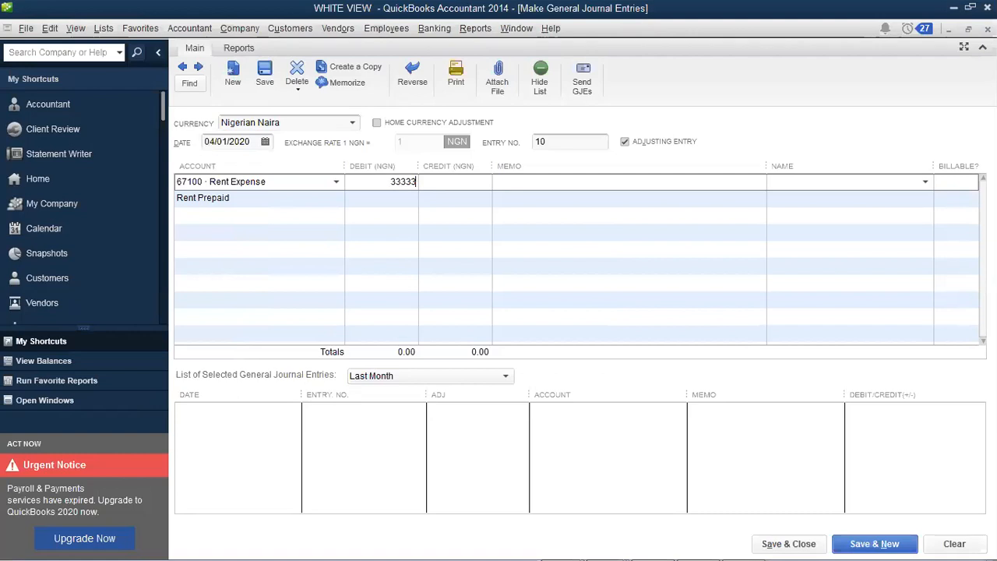
key(Tab)
click(432, 201)
text(33,333)
key(Tab)
Enter the memo "MARCH 2020- RENT EXPENSES" on the Rent Expense line and date the journal entry 03/31/2020.
click(526, 181)
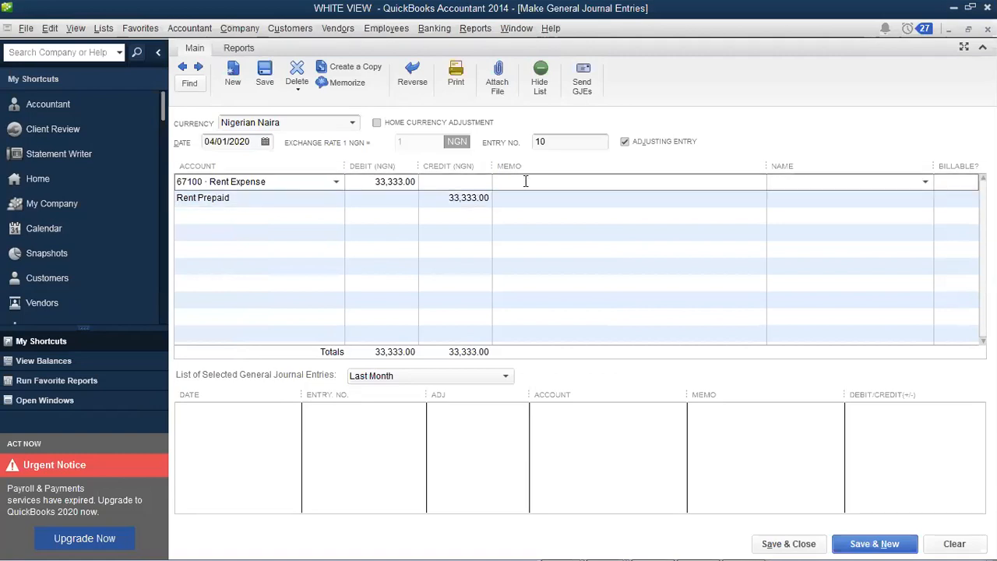
text(MARCH 2020- RENT EXPENSES)
click(265, 143)
click(218, 166)
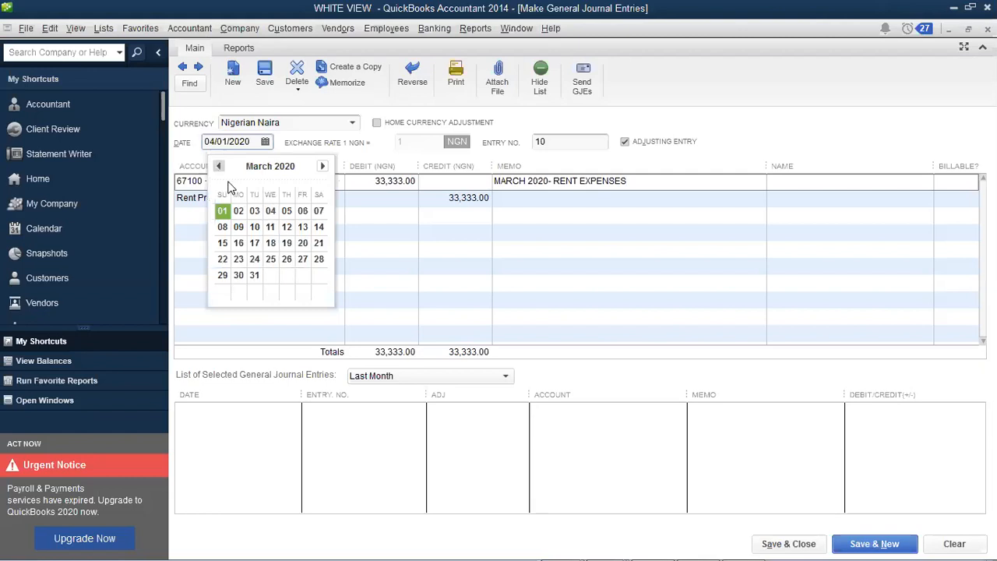
click(255, 277)
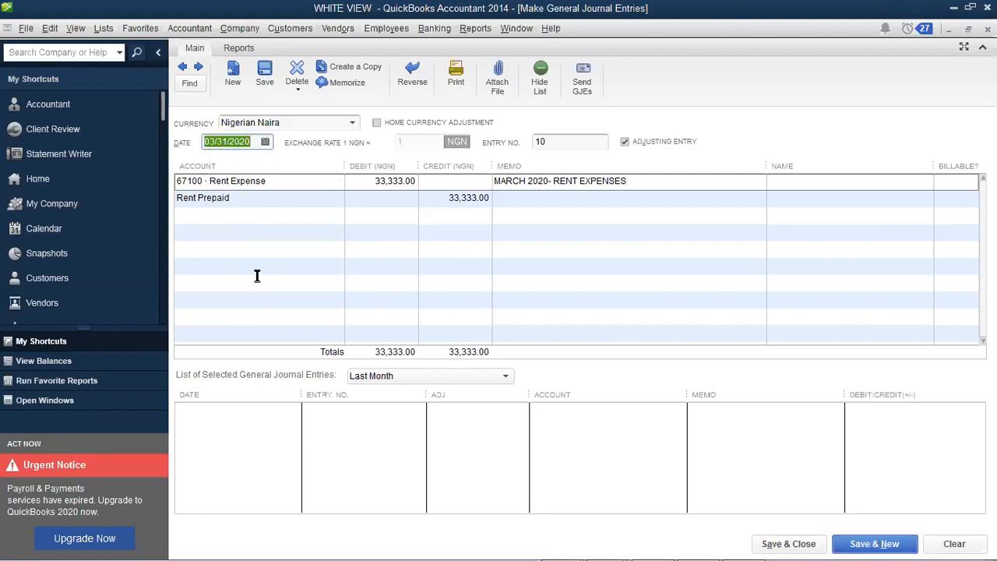
Assign the landlord vendor as the name on the Rent Expense line.
click(818, 187)
click(927, 183)
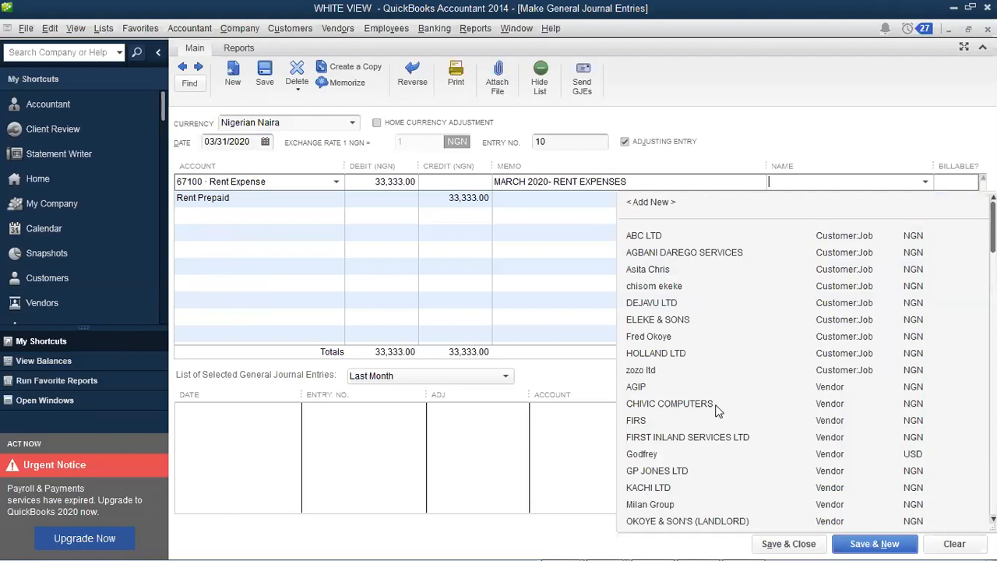
click(725, 524)
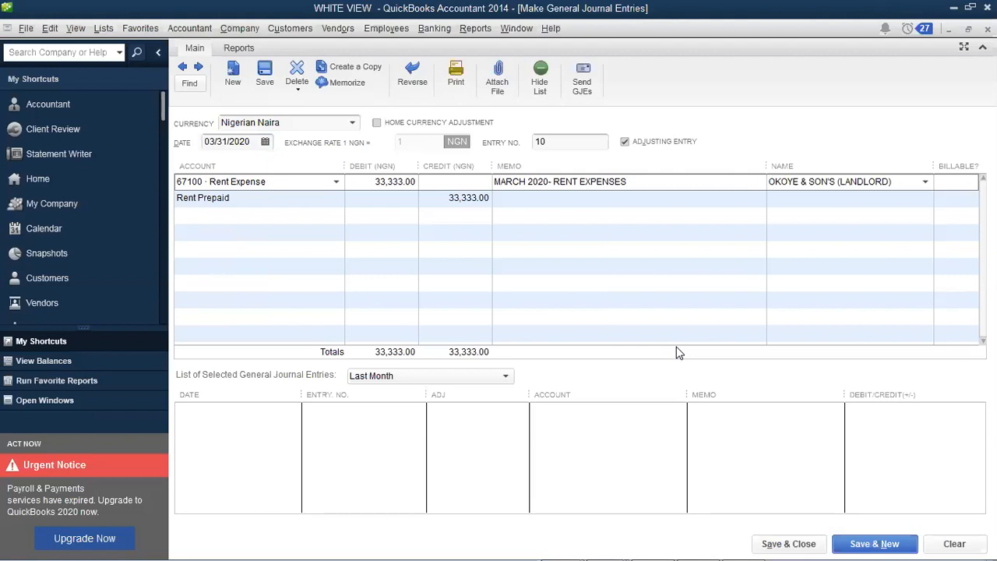
Correct the Rent Expense debit and Rent Prepaid credit to 33,333.33 each, and reselect 03/31/2020 as the journal date.
click(416, 182)
key(BackSpace)
key(BackSpace)
key(BackSpace)
text(.33)
click(491, 198)
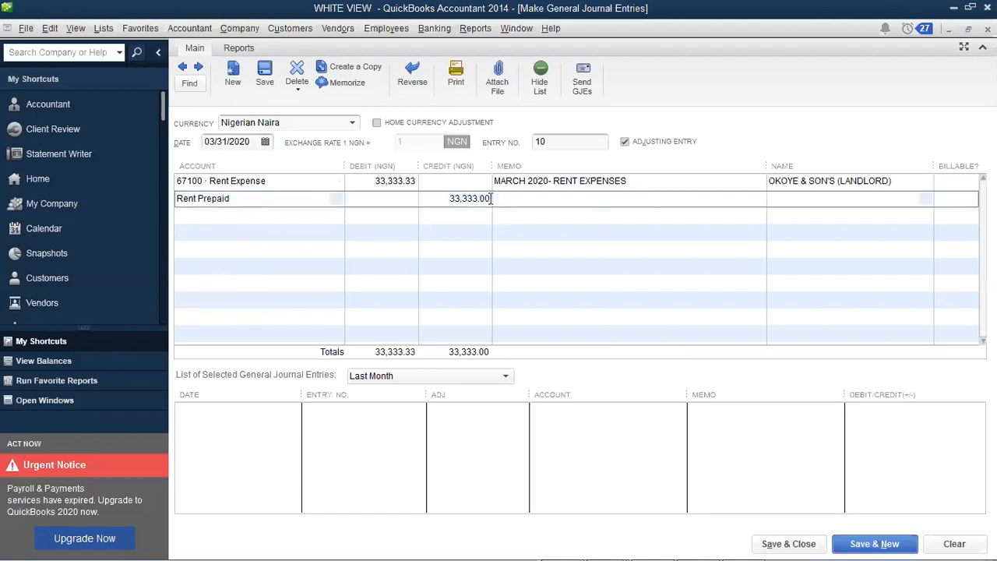
key(BackSpace)
key(BackSpace)
key(BackSpace)
text(.33)
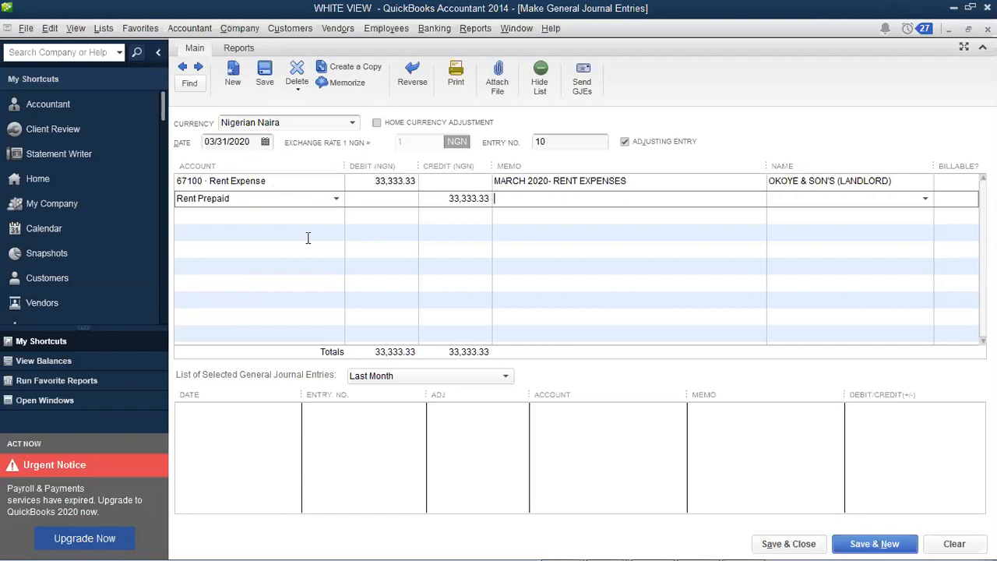
click(266, 142)
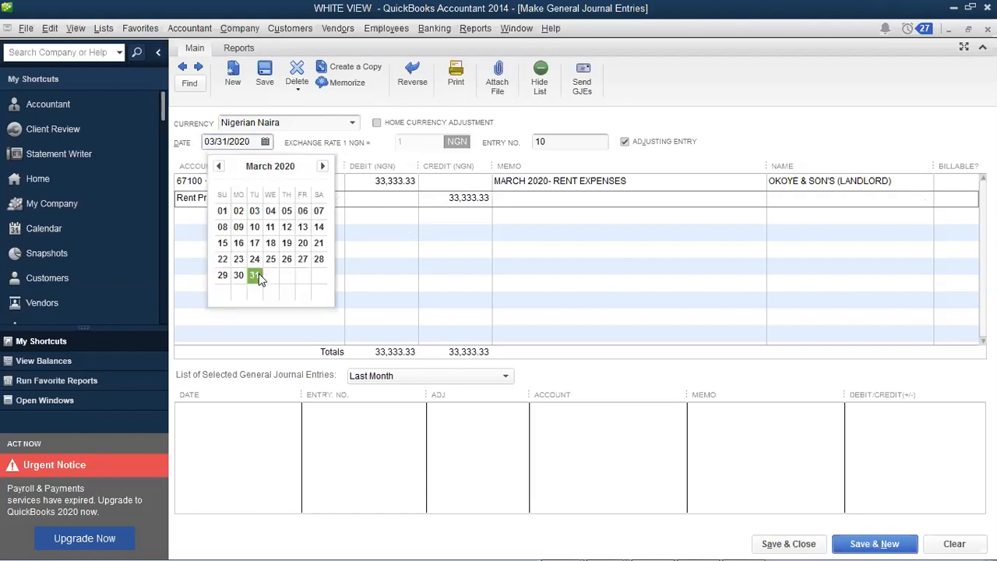
click(257, 276)
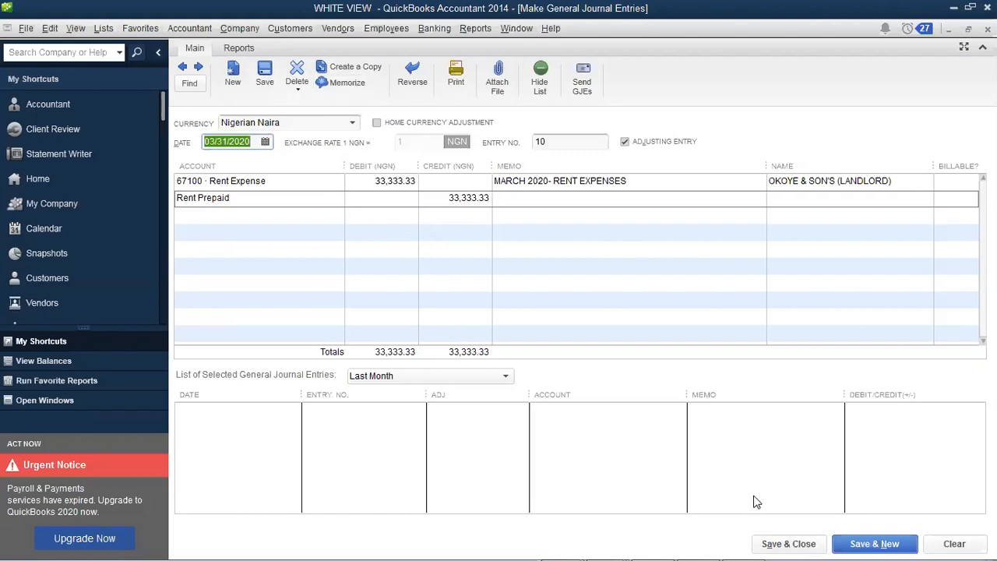
Memorize the rent journal entry as a monthly reminder with the next date 04/30/2020.
click(343, 89)
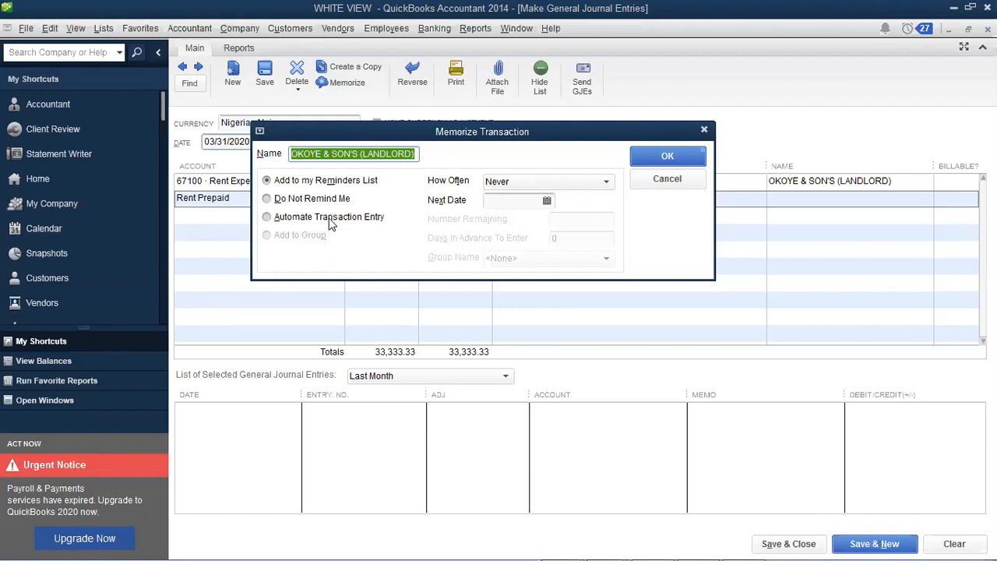
click(597, 184)
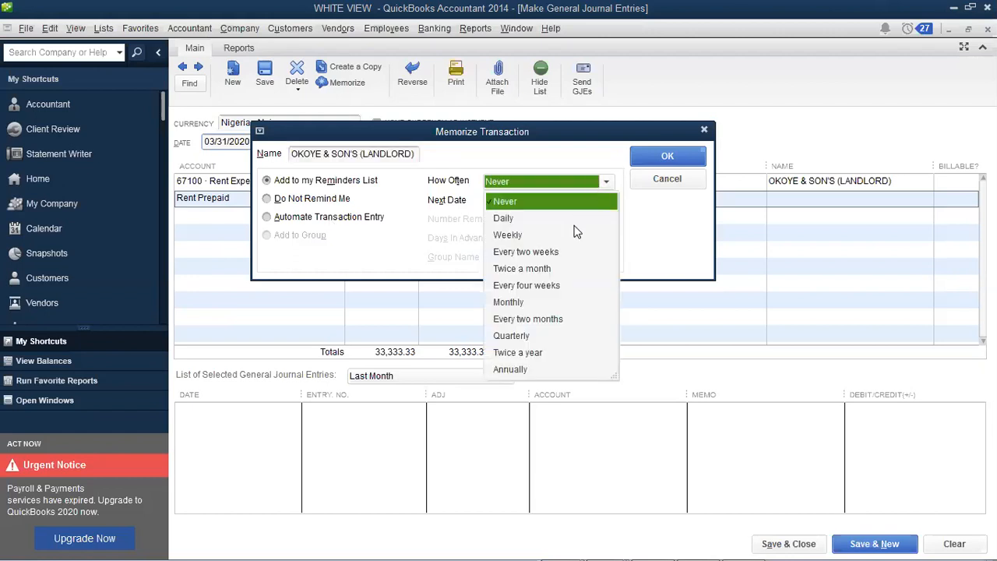
click(518, 304)
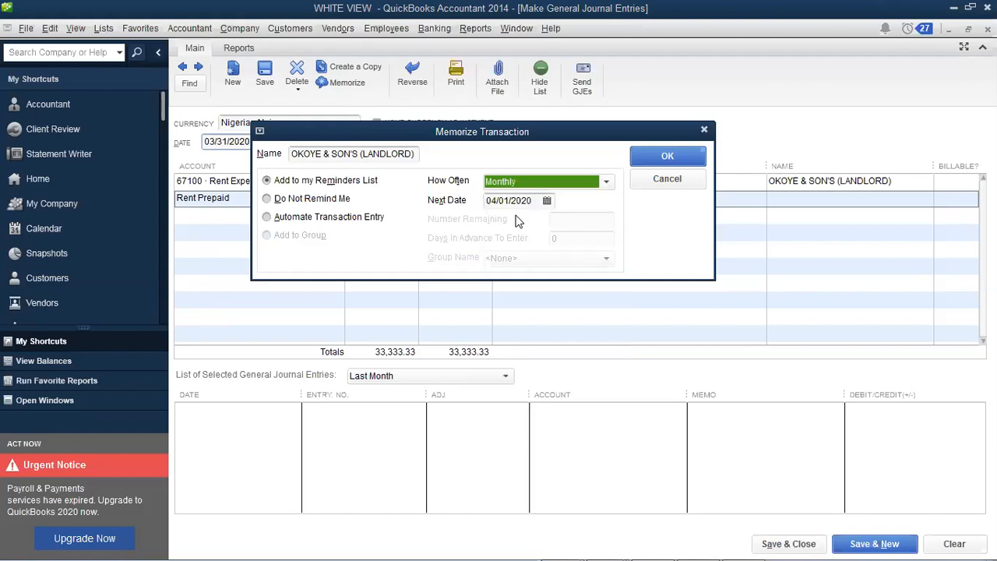
click(547, 201)
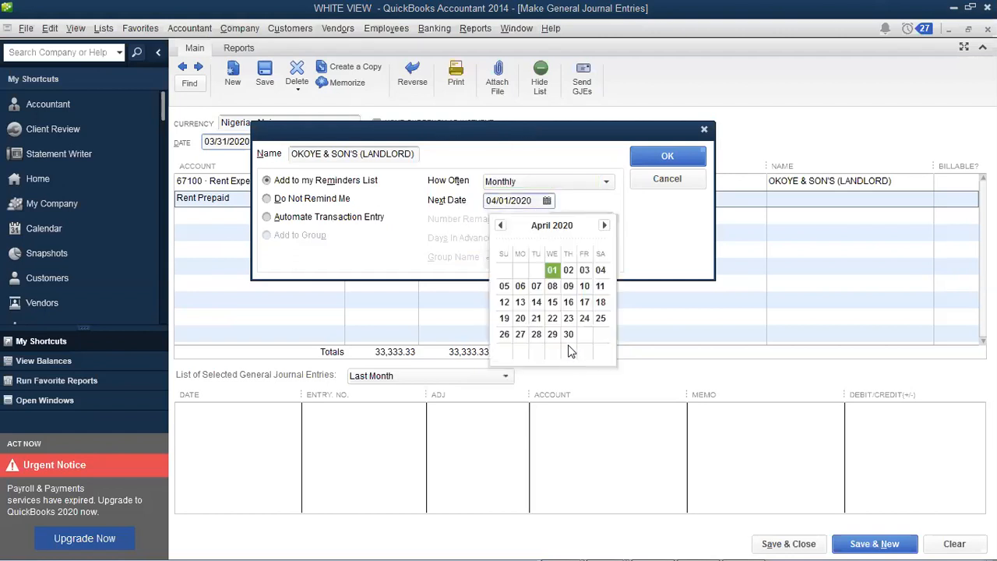
click(569, 334)
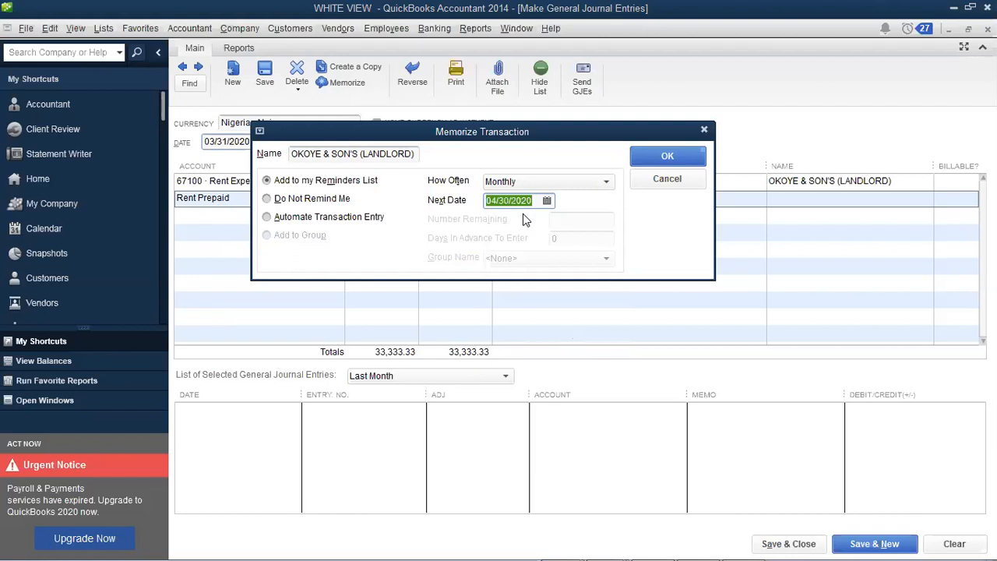
click(639, 162)
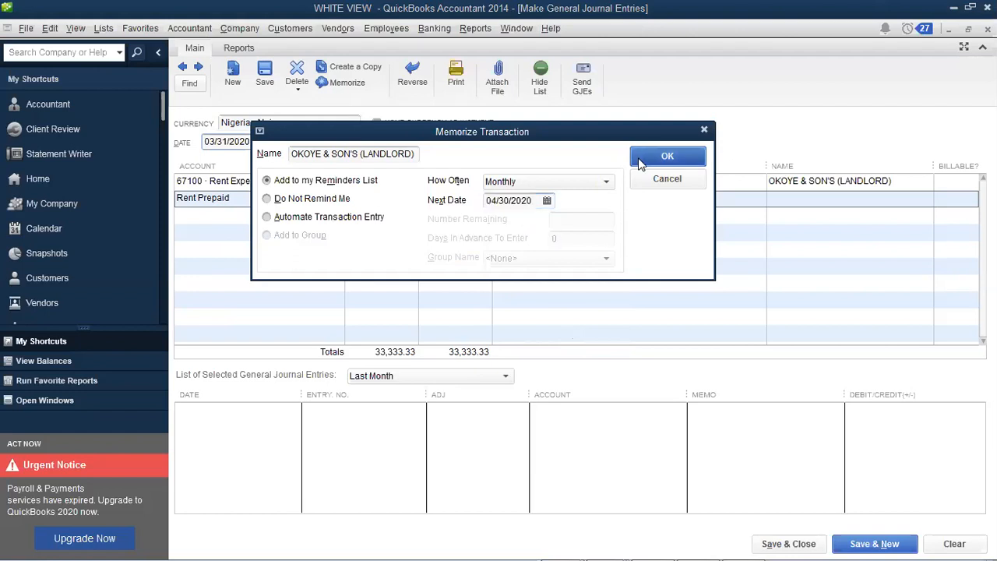
Confirm memorizing the rent entry, save and close the March journal entry, and refresh and close the open reports.
click(639, 162)
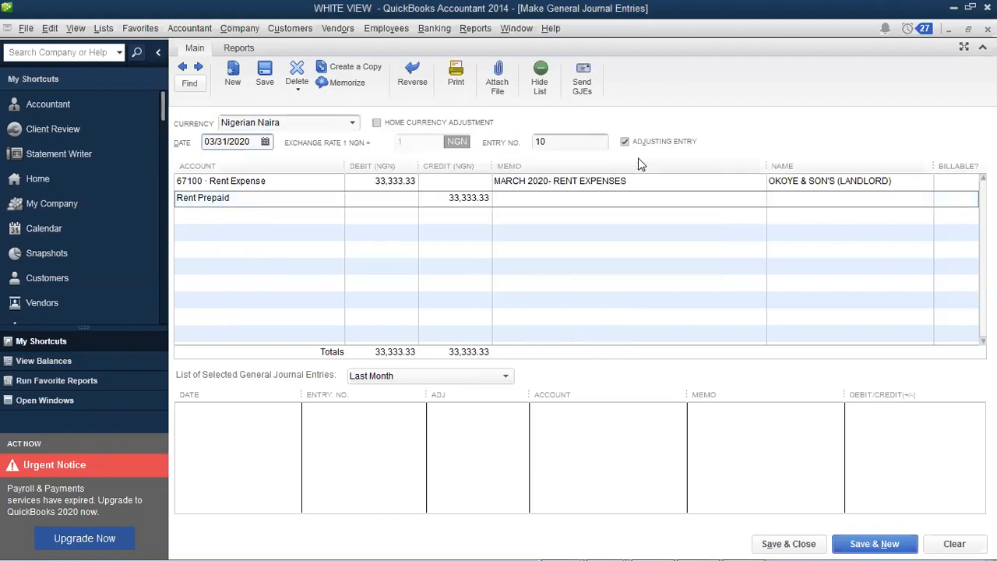
click(797, 544)
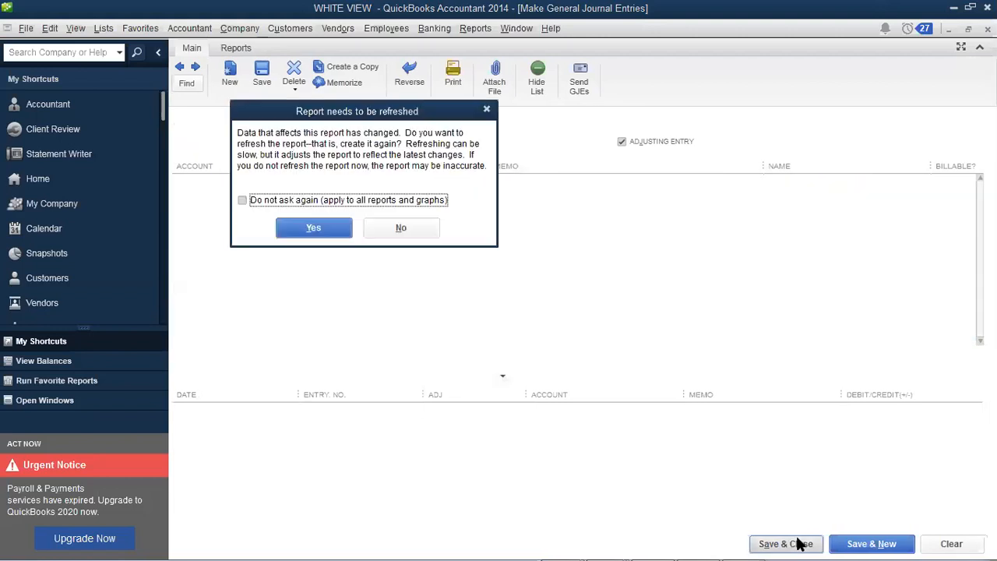
click(331, 238)
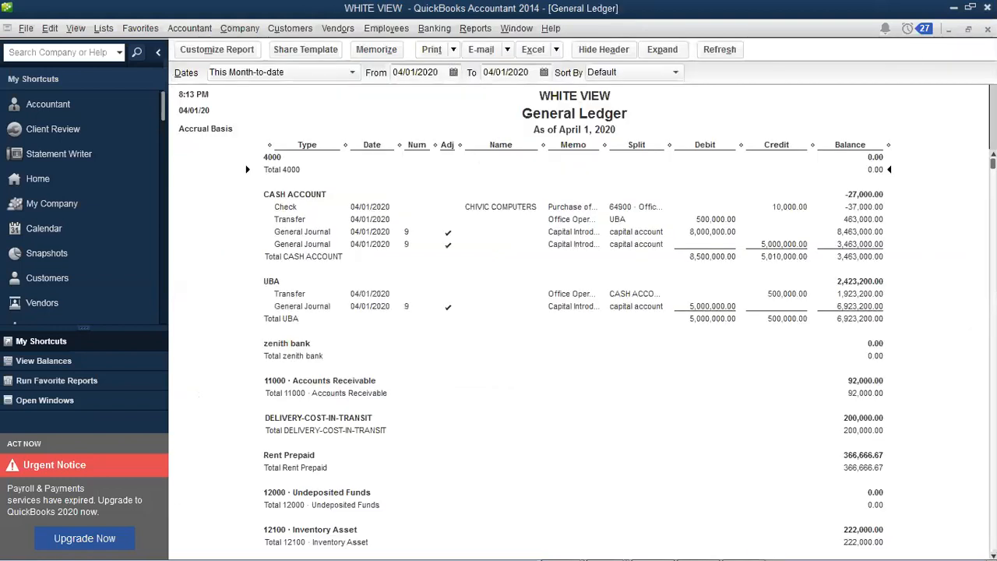
click(988, 29)
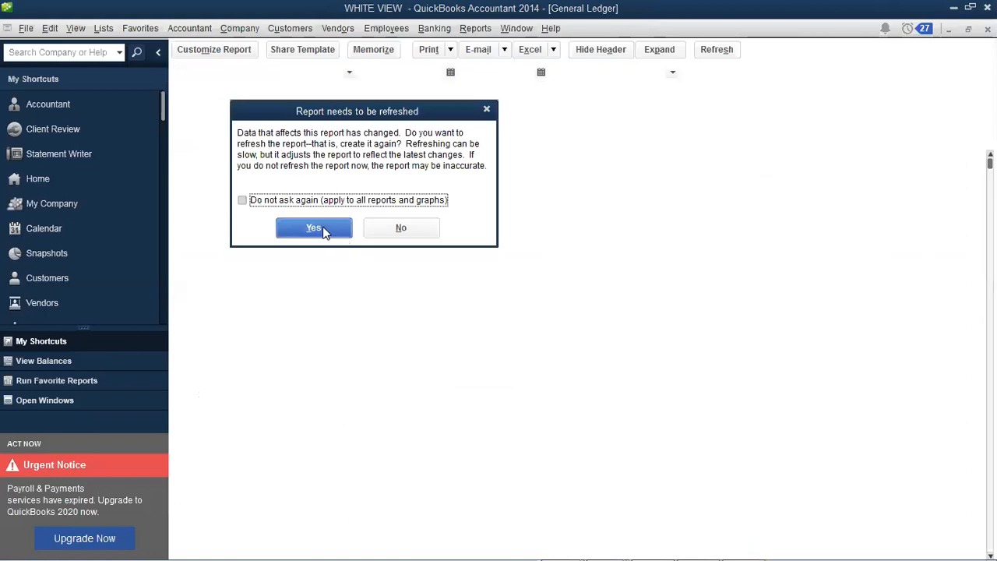
click(323, 228)
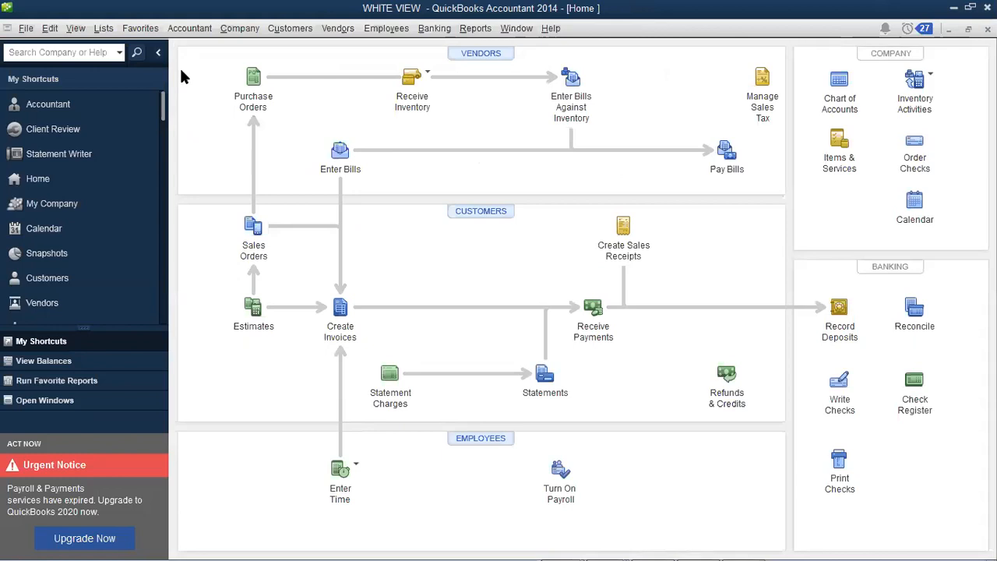
Open the landlord's memorized monthly rent entry from the Memorized Transaction List.
click(71, 30)
key(Left)
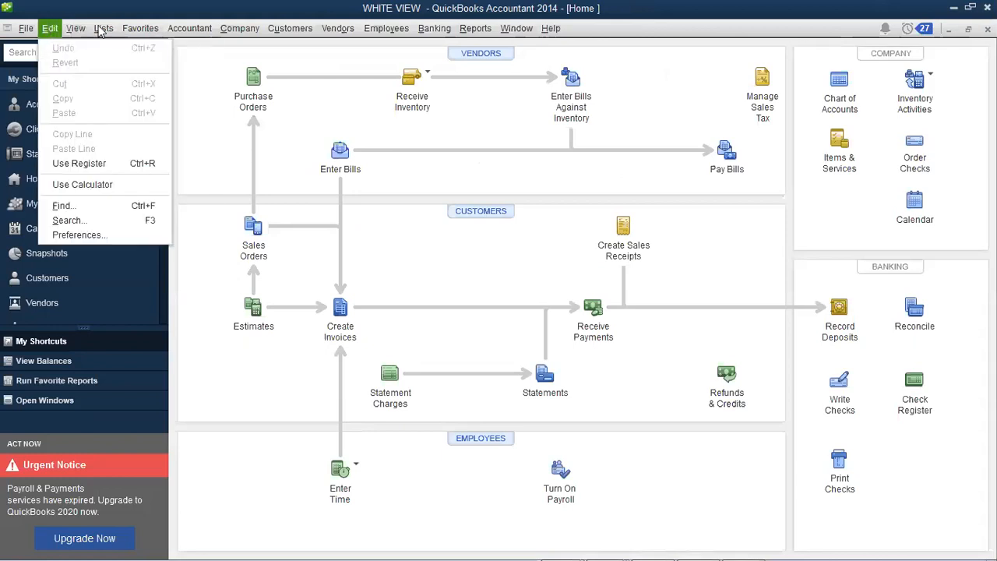
mouse_move(114, 33)
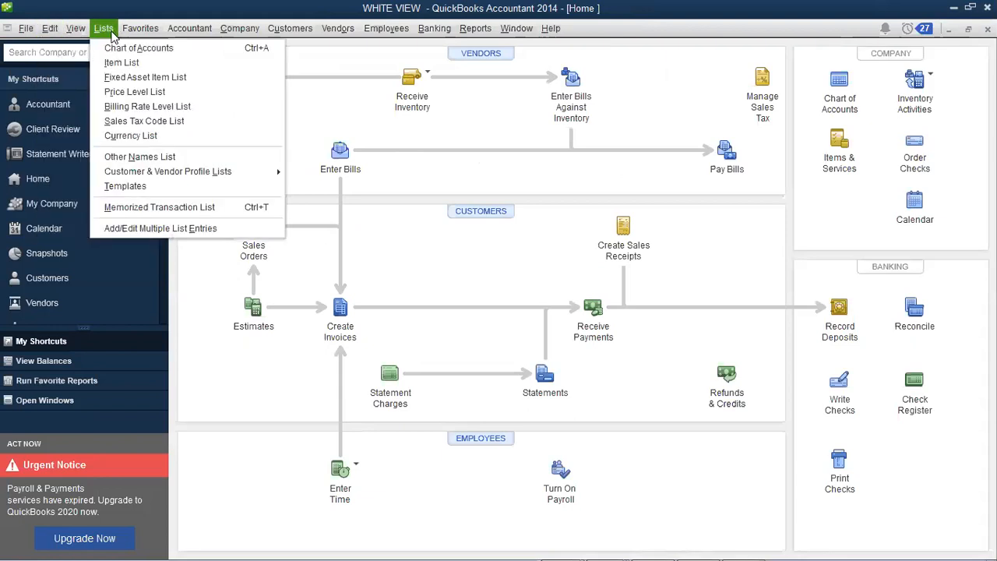
click(174, 211)
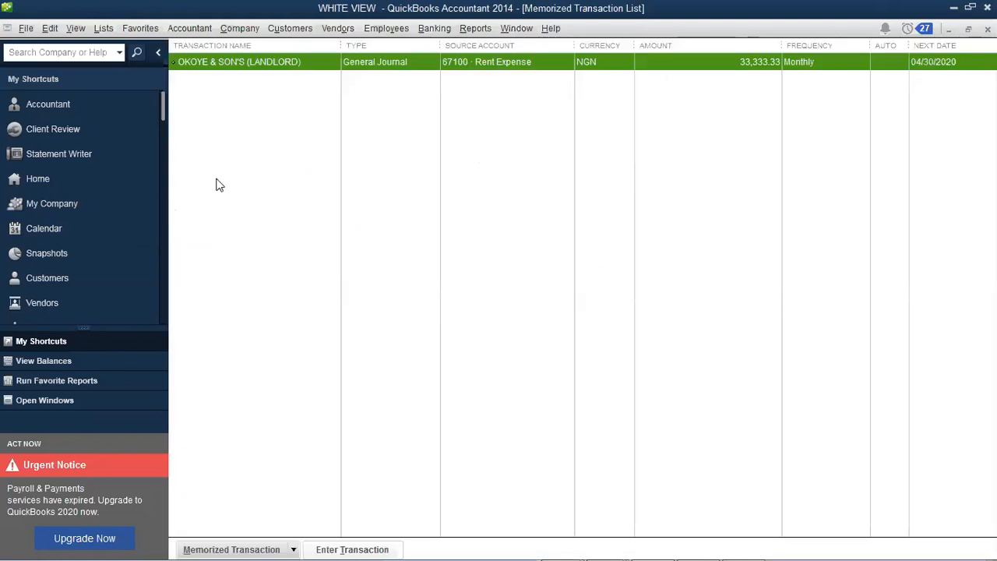
double_click(934, 64)
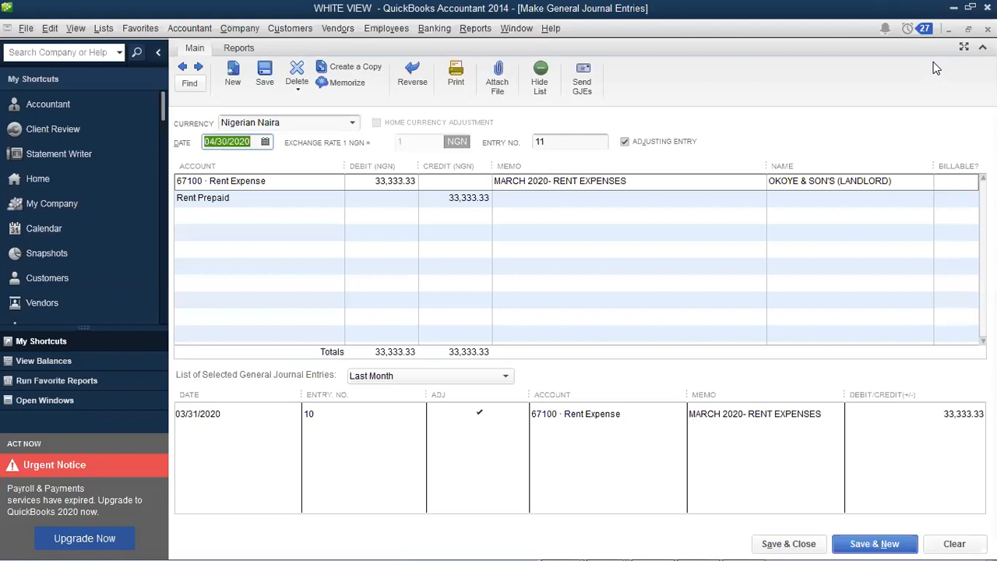
Change the Rent Expense line's memo to "APRIL 2020- RENT EXPENSES".
double_click(527, 181)
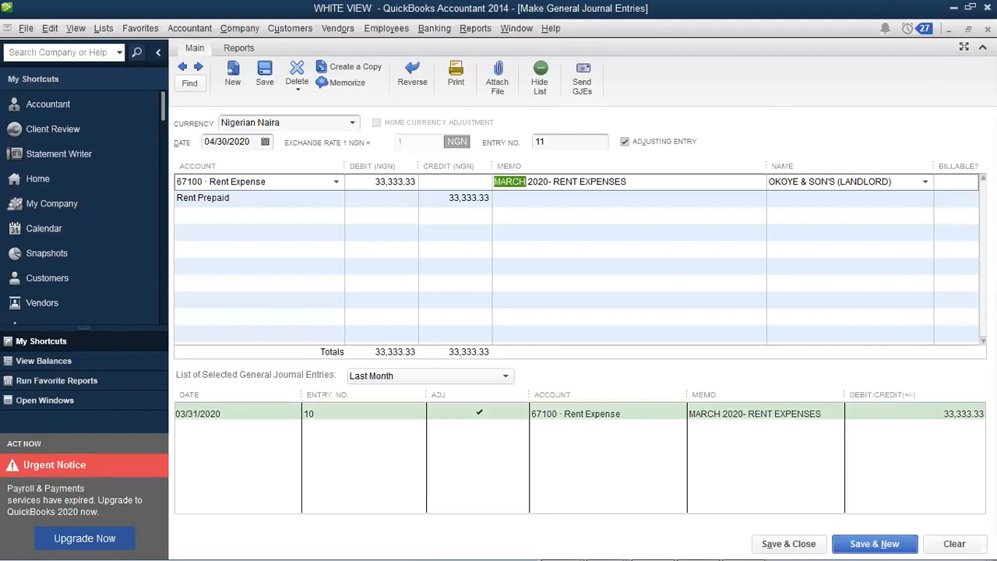
text(APRIL)
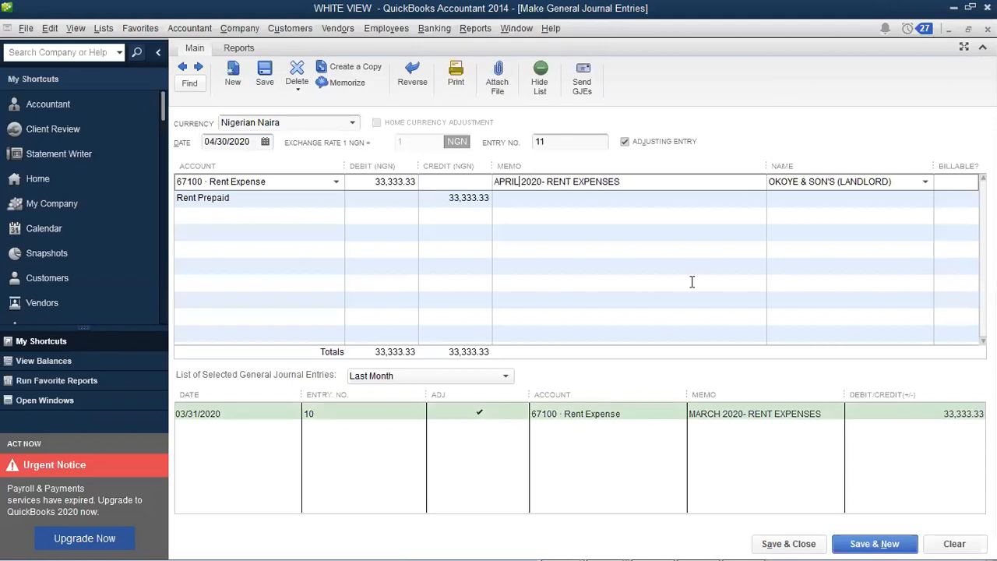
click(813, 543)
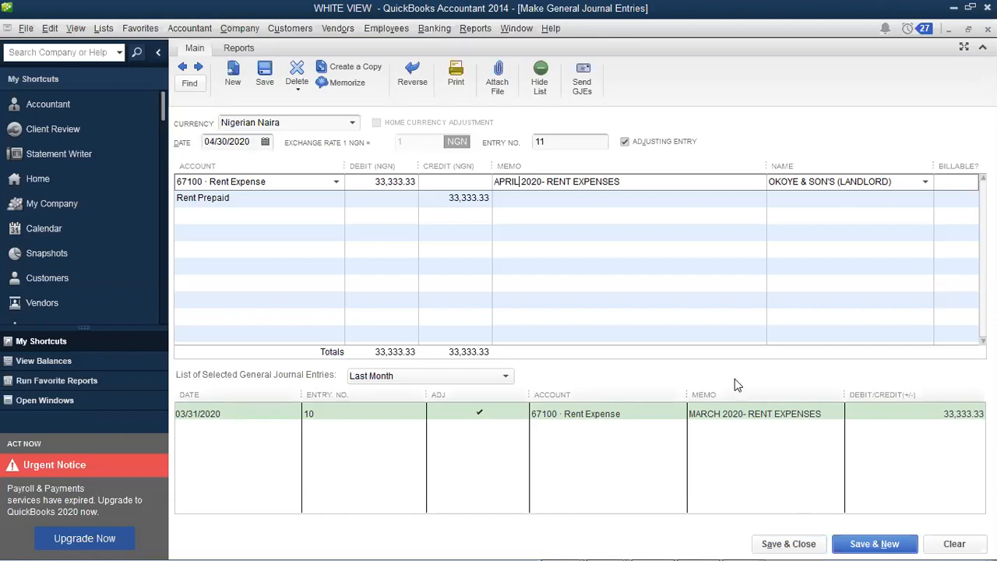
Copy the Rent Expense memo to the Rent Prepaid line, and save and close the April journal entry.
click(554, 180)
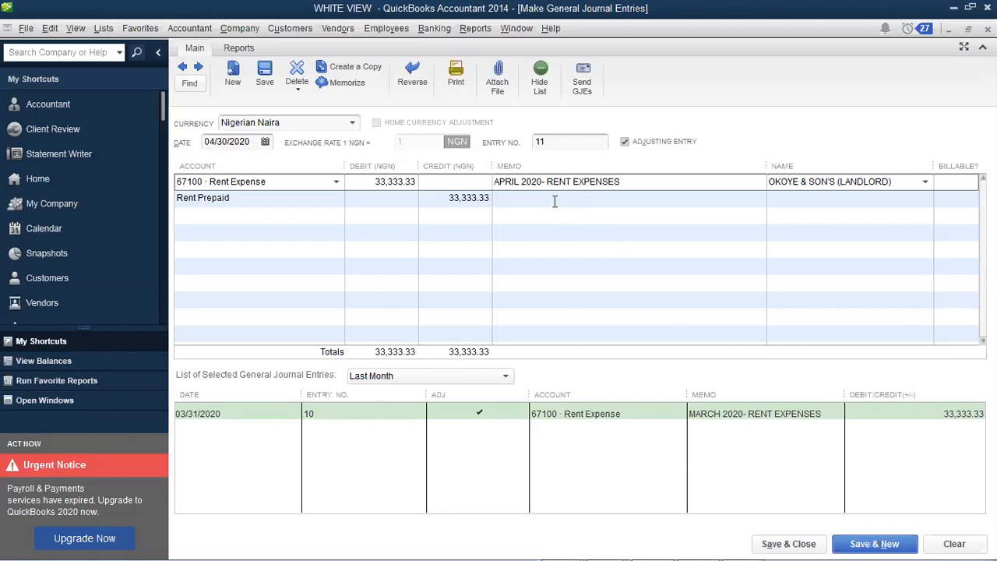
click(561, 200)
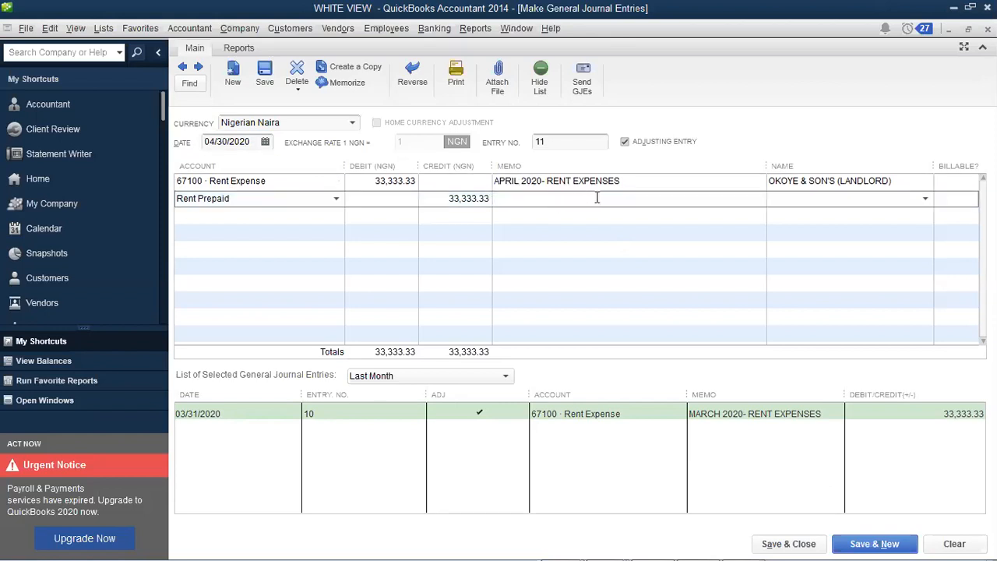
click(620, 181)
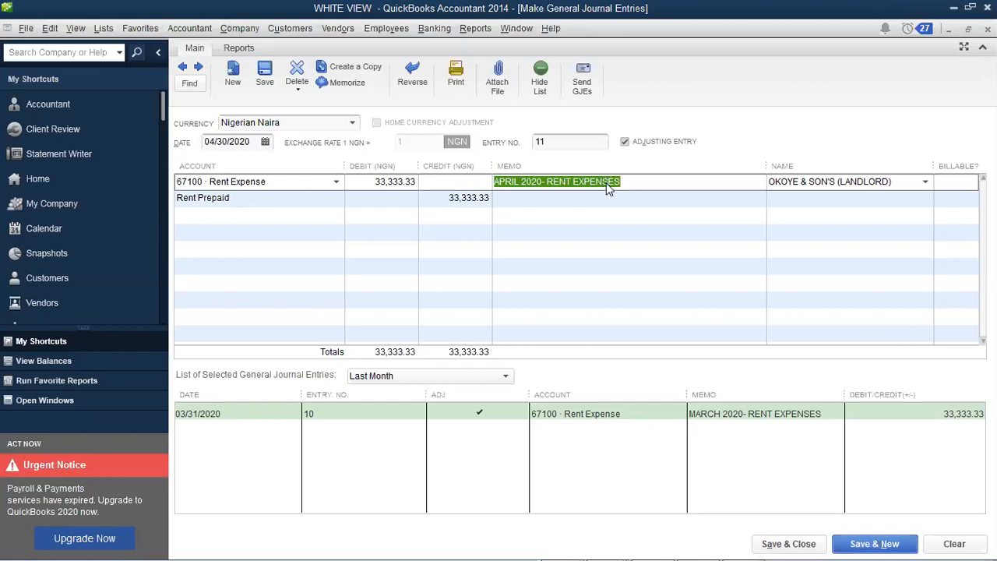
right_click(607, 182)
click(643, 232)
click(563, 198)
right_click(561, 198)
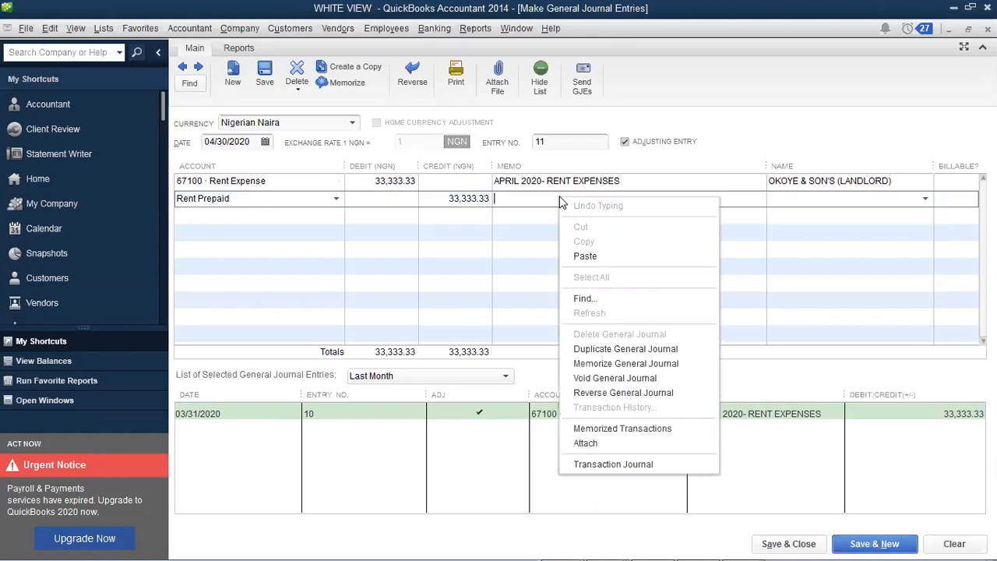
click(593, 258)
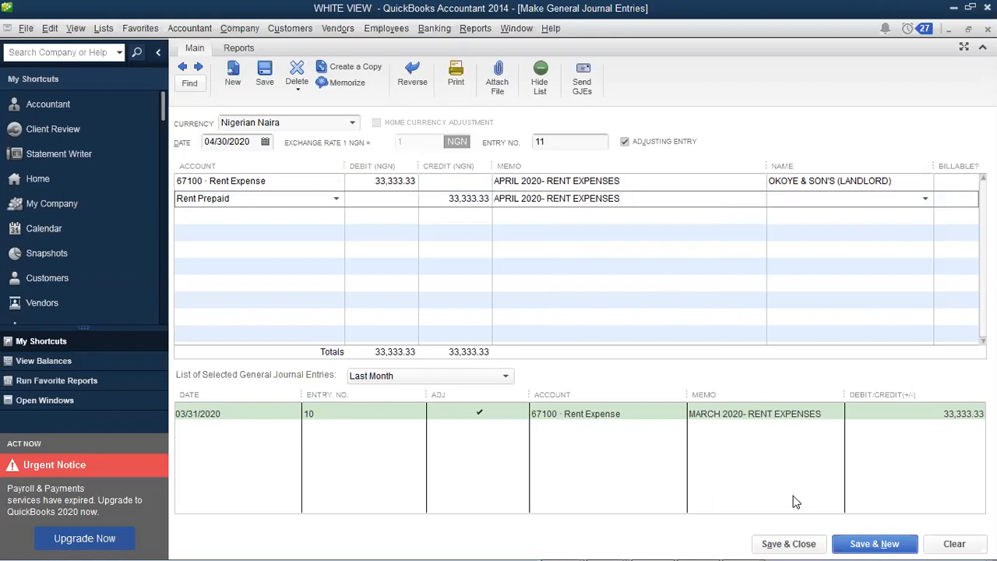
click(798, 544)
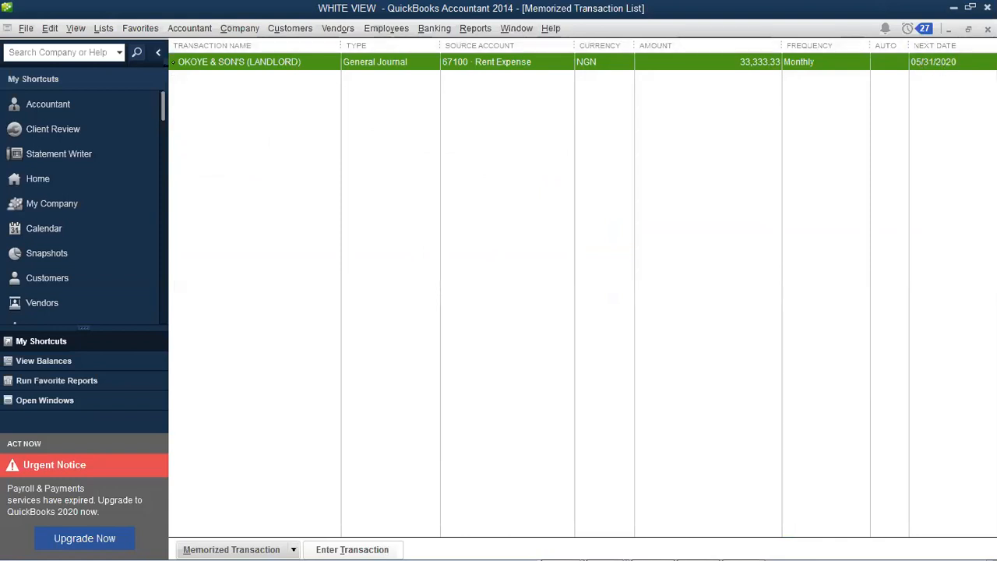
Close and reopen the Memorized Transaction List to check the rent entry's next date.
click(988, 30)
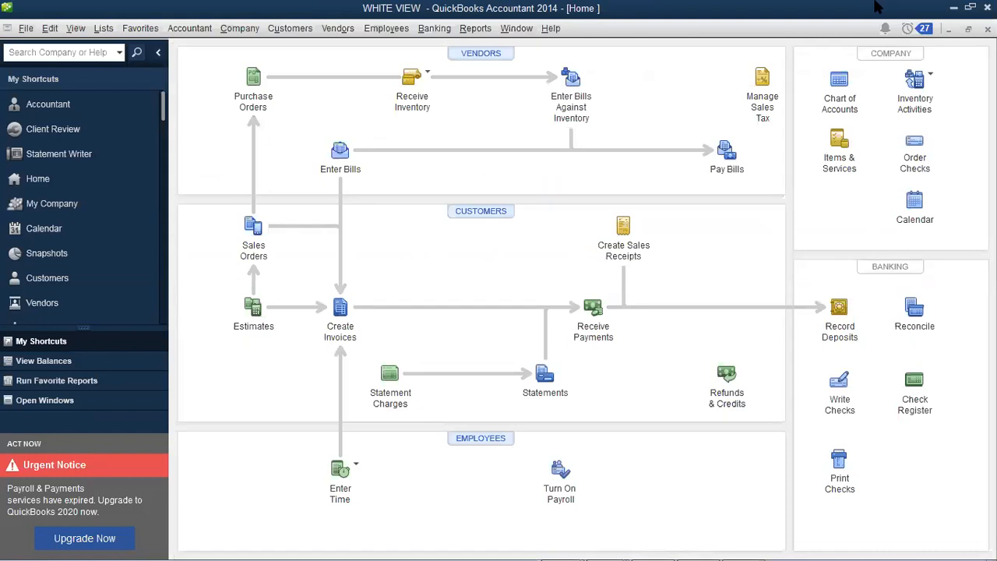
click(103, 28)
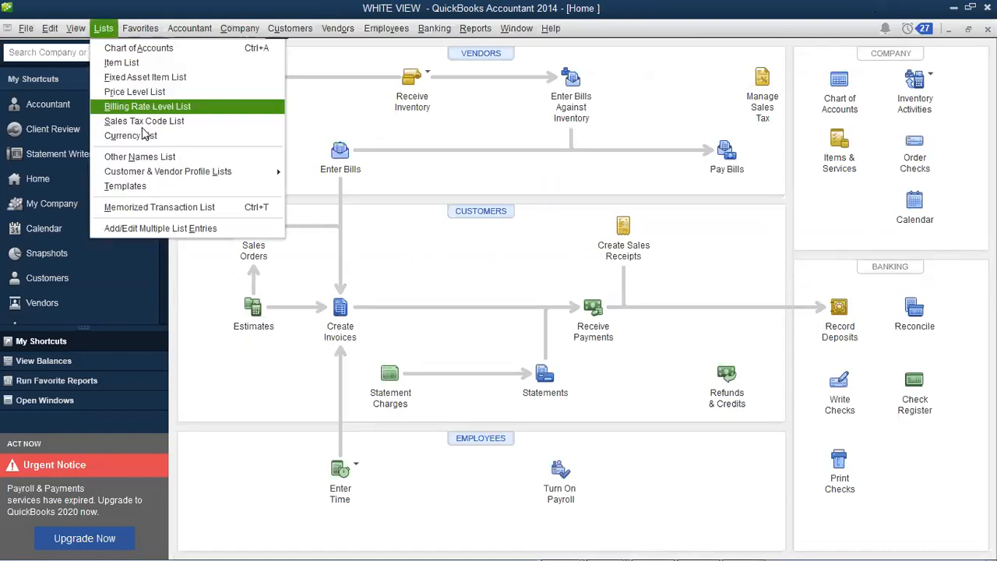
click(176, 211)
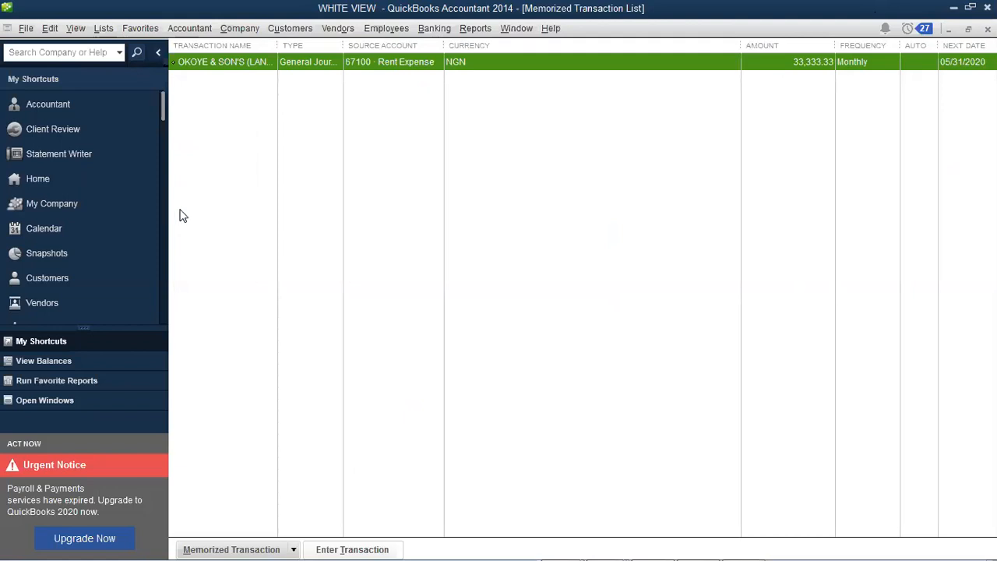
click(475, 29)
mouse_move(514, 215)
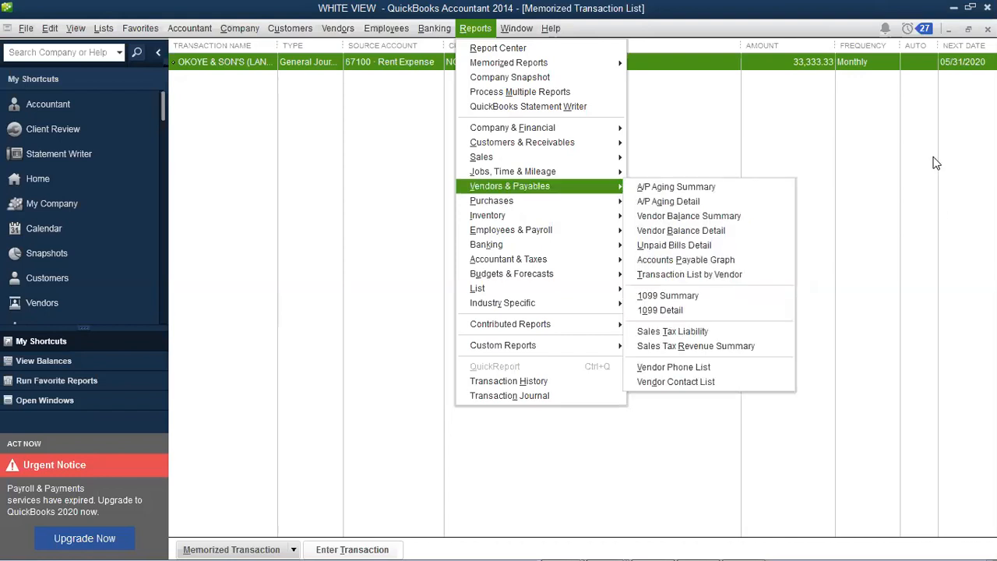
click(937, 163)
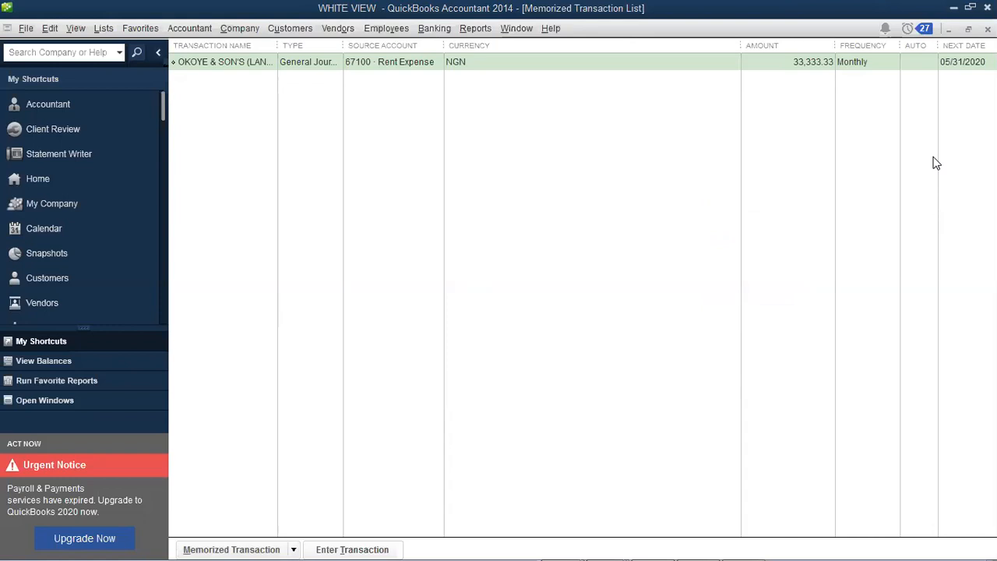
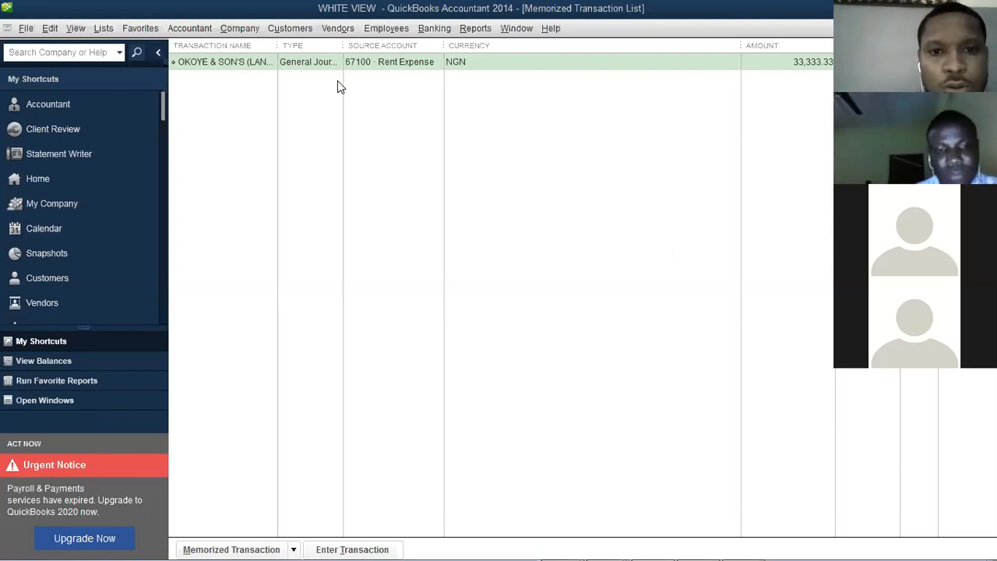
click(472, 30)
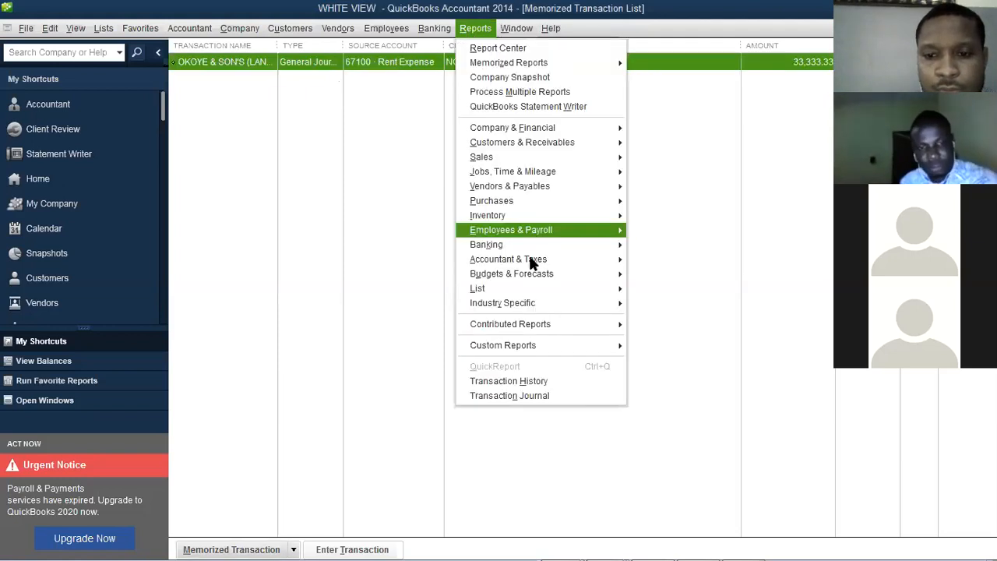
mouse_move(532, 263)
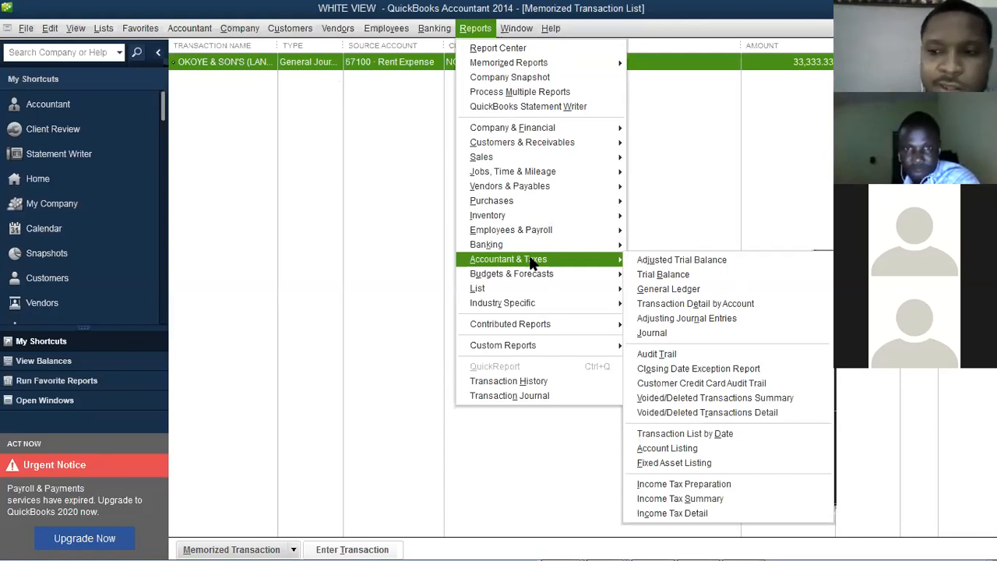
click(28, 28)
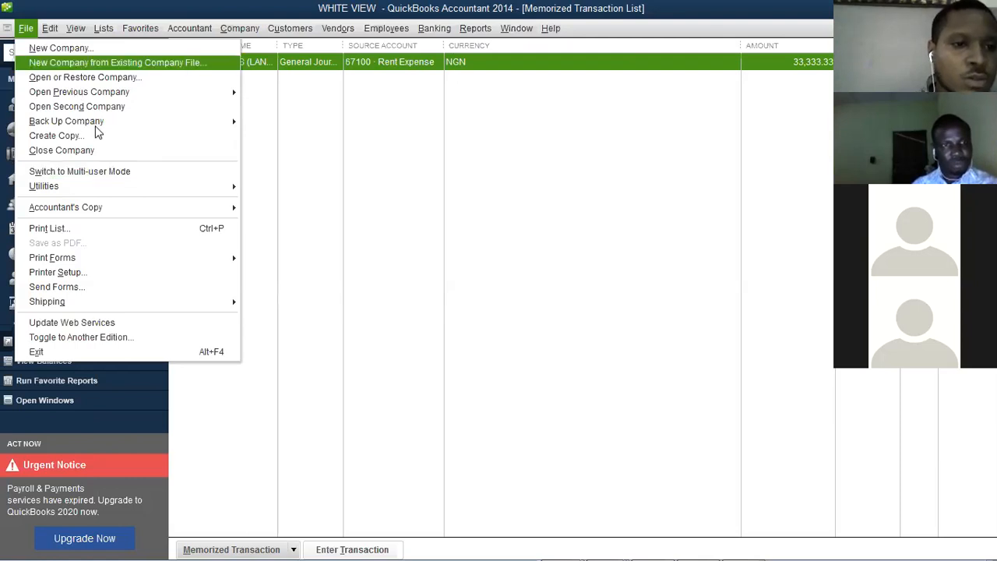
mouse_move(52, 35)
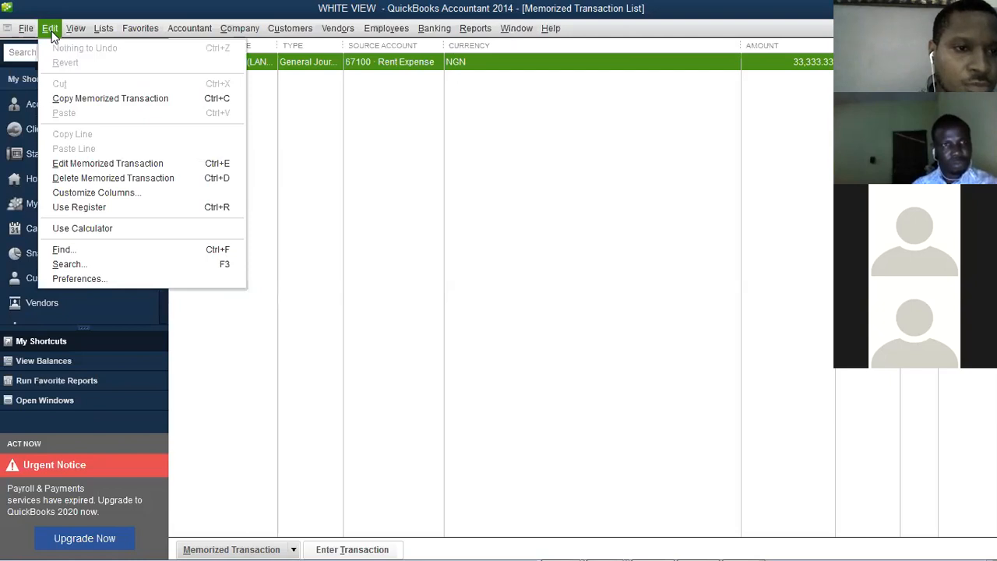
mouse_move(109, 31)
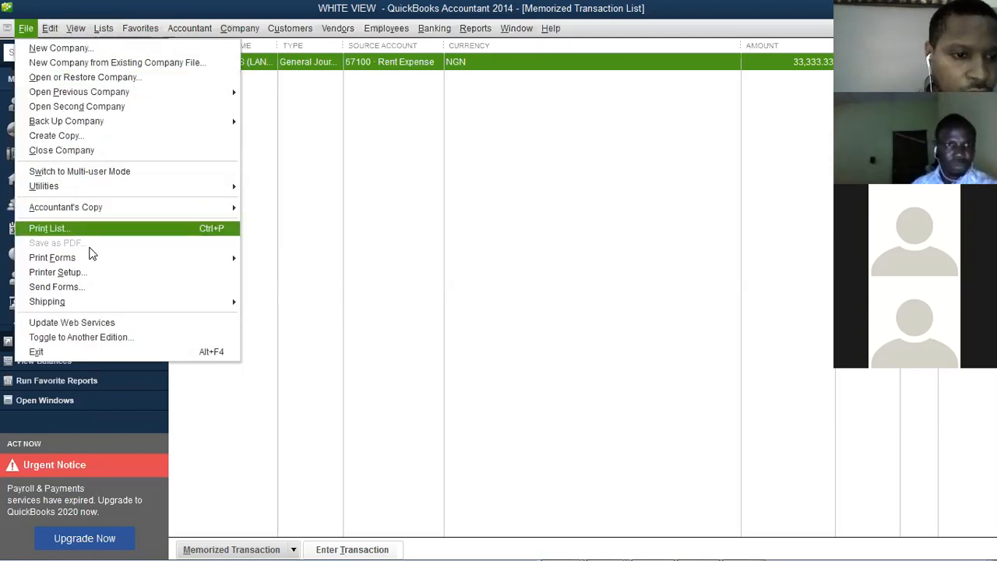
mouse_move(92, 261)
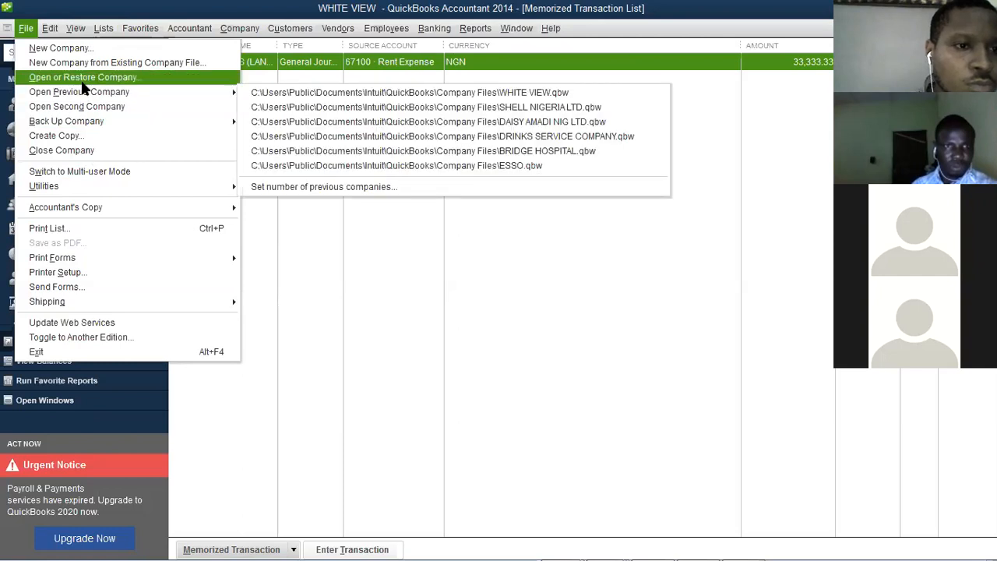
mouse_move(82, 189)
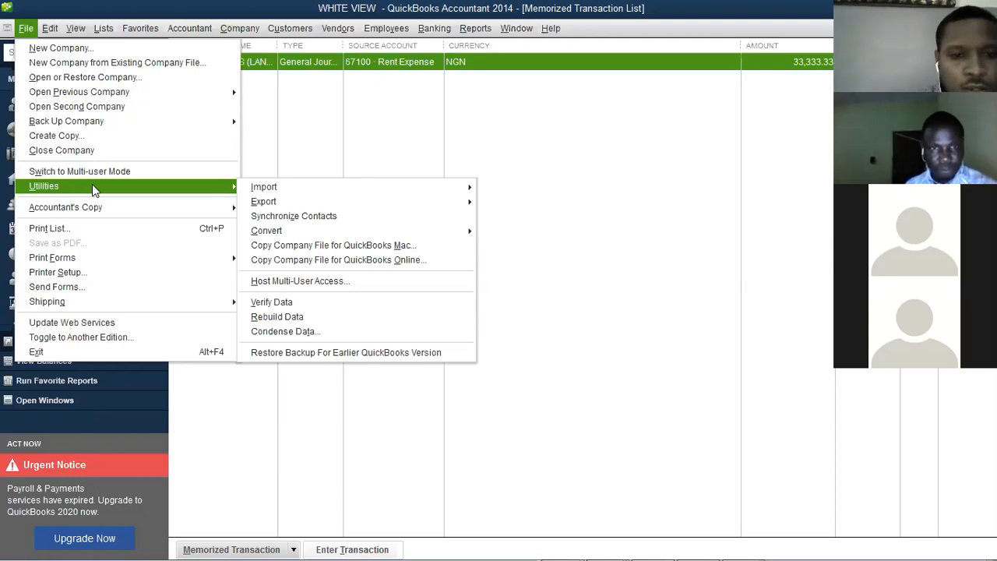
mouse_move(265, 235)
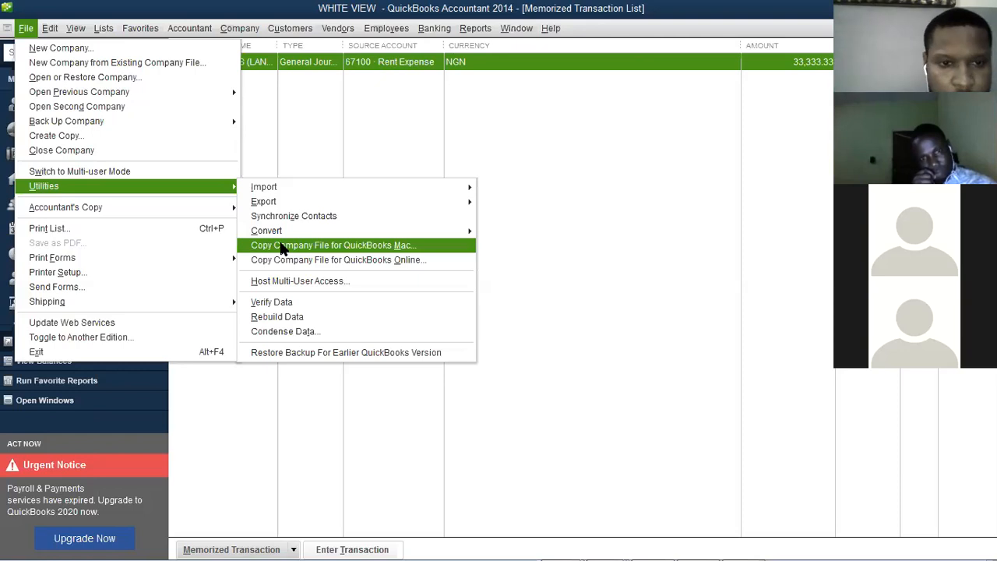
mouse_move(294, 191)
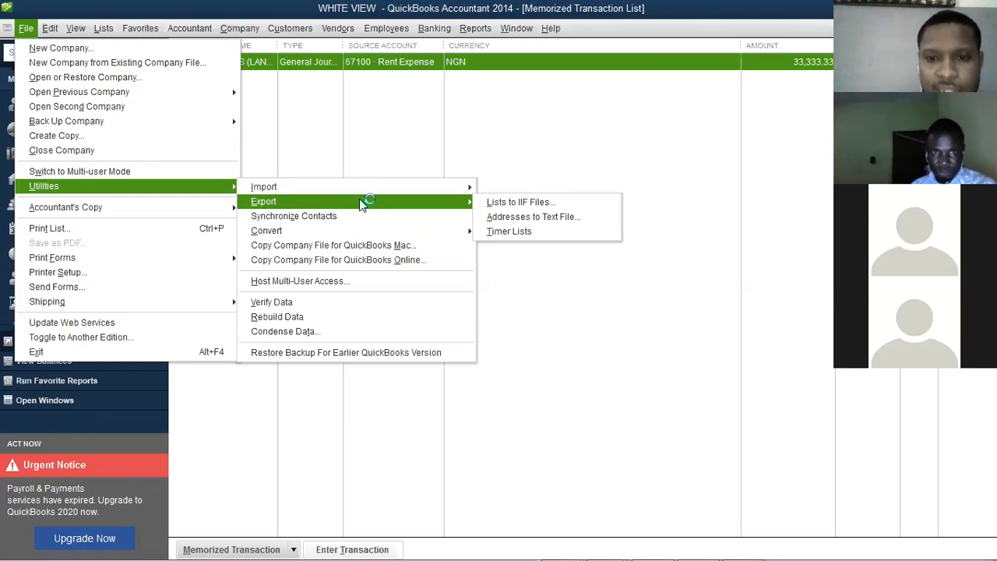
mouse_move(432, 206)
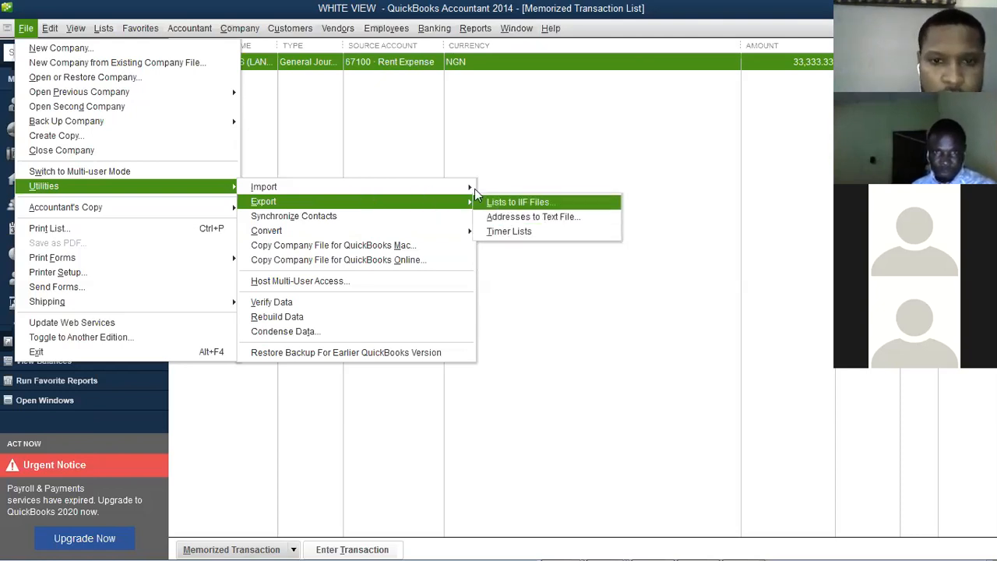
mouse_move(472, 187)
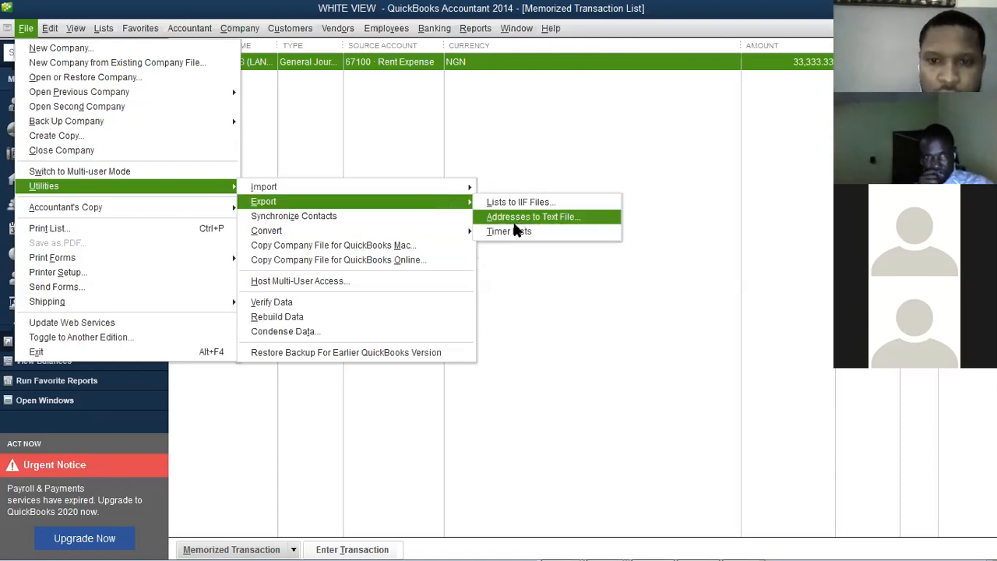
Start an export of lists to an IIF file with only the Chart of Accounts list selected.
click(514, 203)
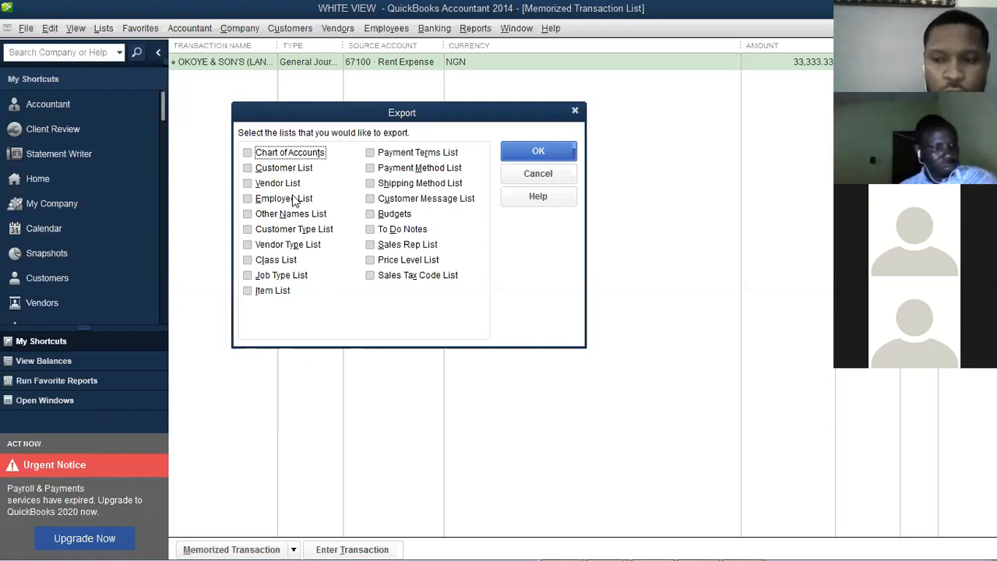
click(575, 114)
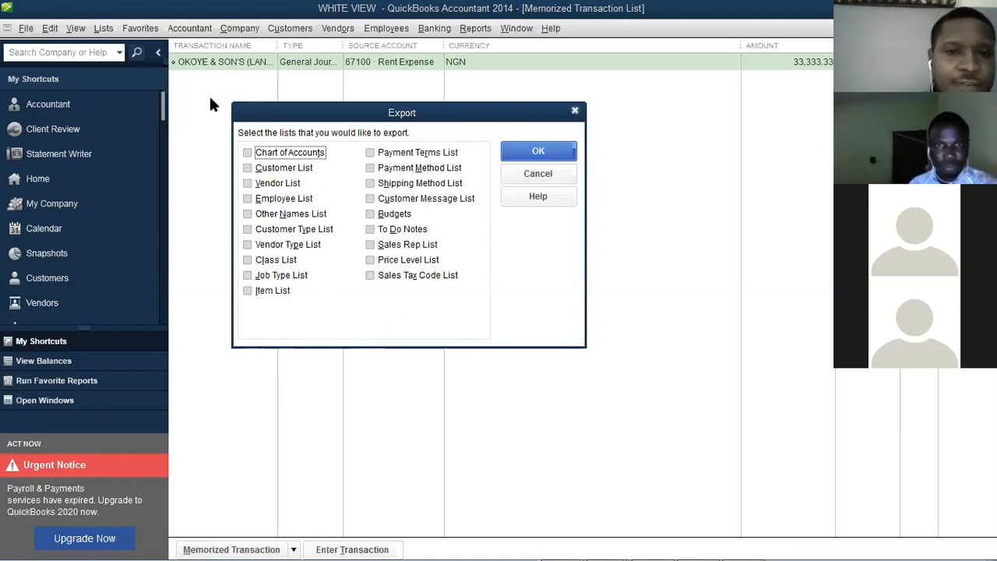
click(28, 29)
mouse_move(102, 187)
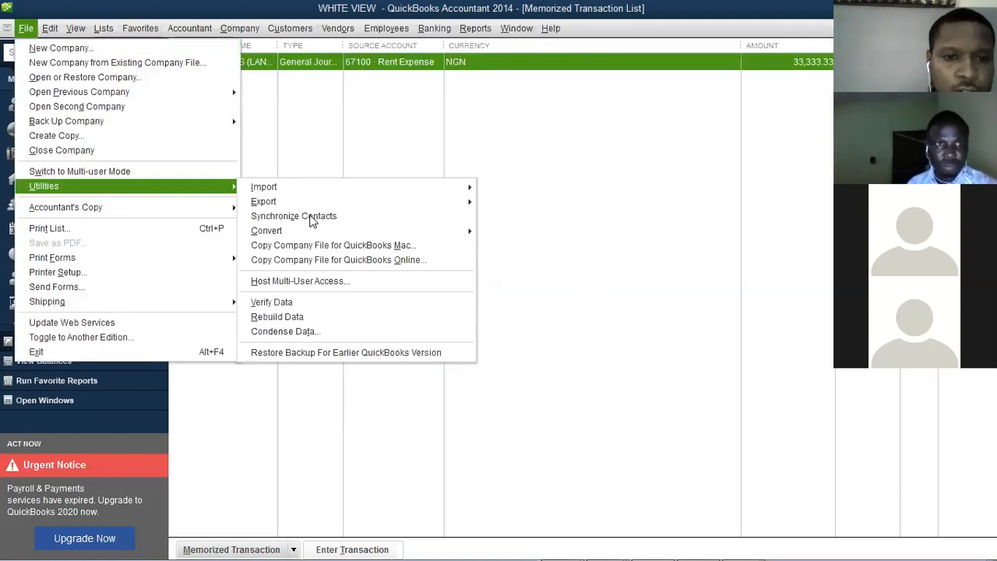
mouse_move(321, 204)
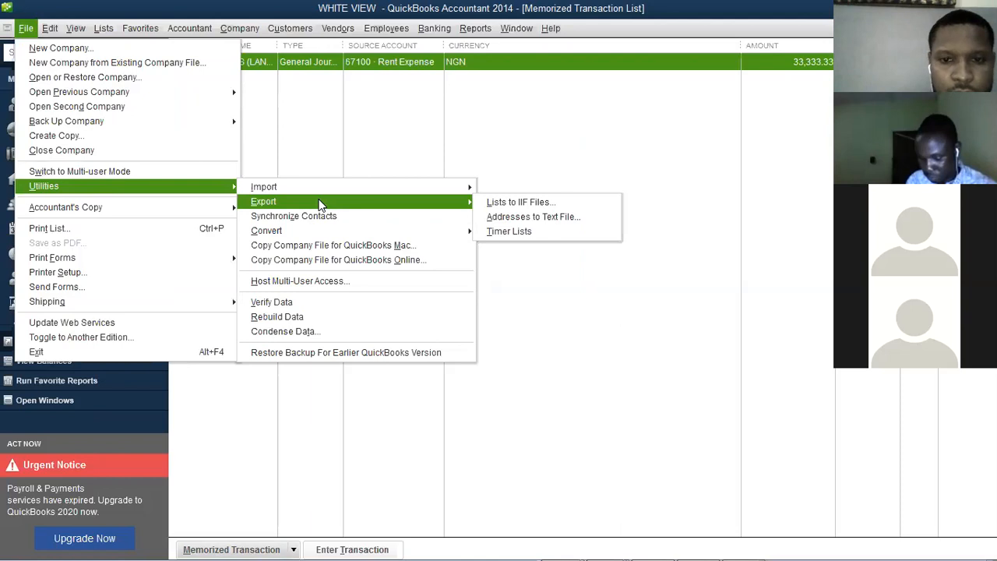
click(527, 205)
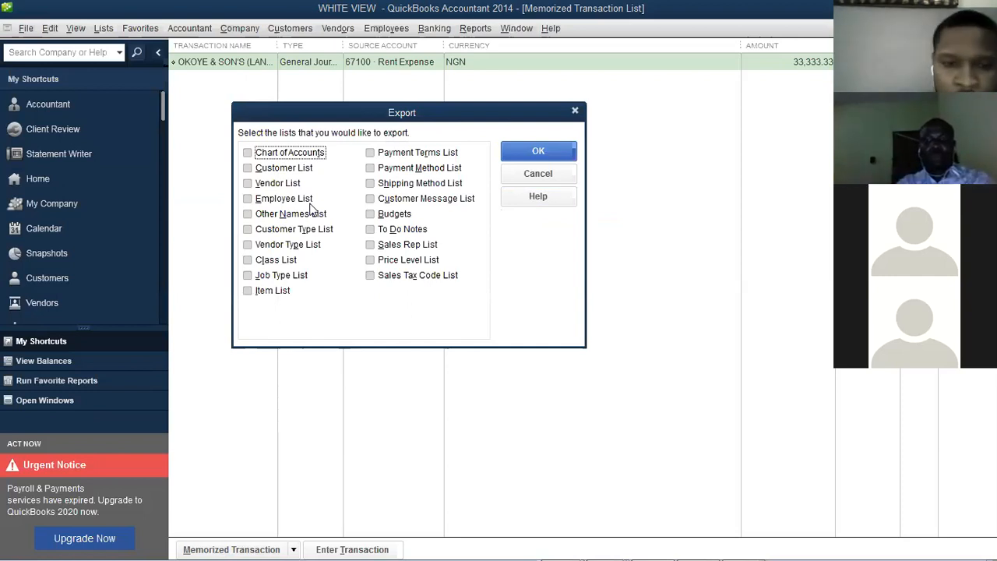
click(248, 154)
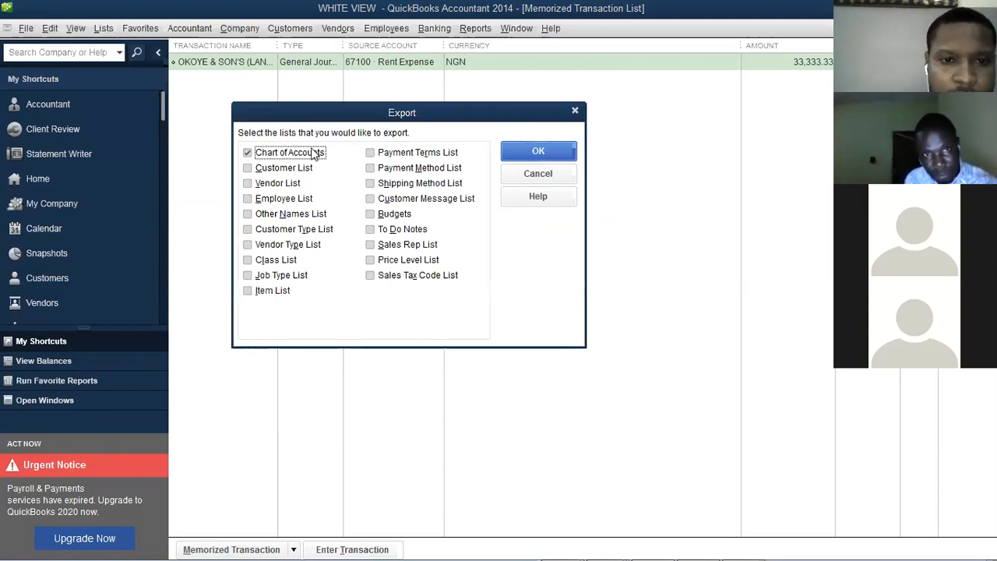
click(538, 152)
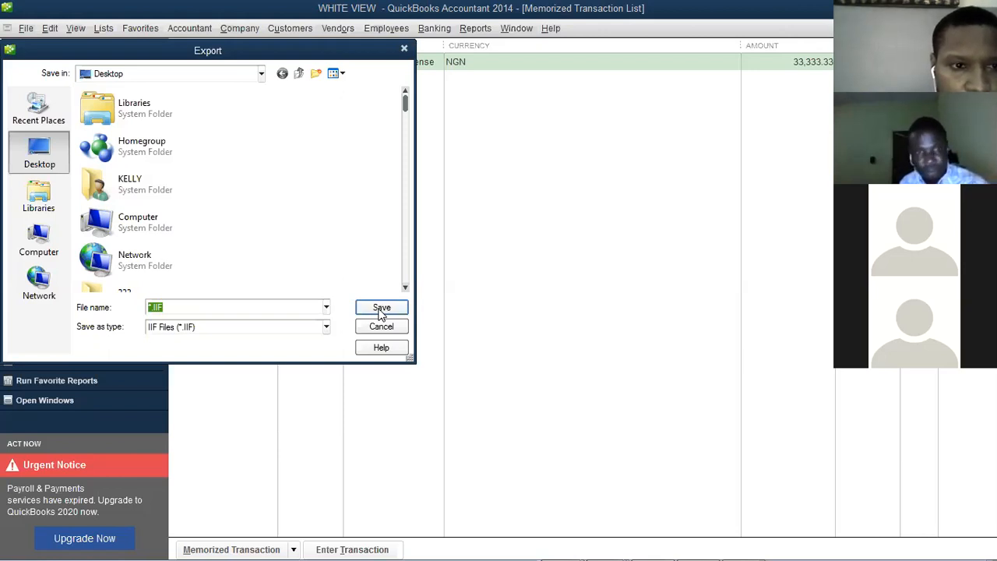
Enter "CHART OF ACCOUNTS*.IIF" as the export's file name on the Desktop and try to save it.
click(151, 307)
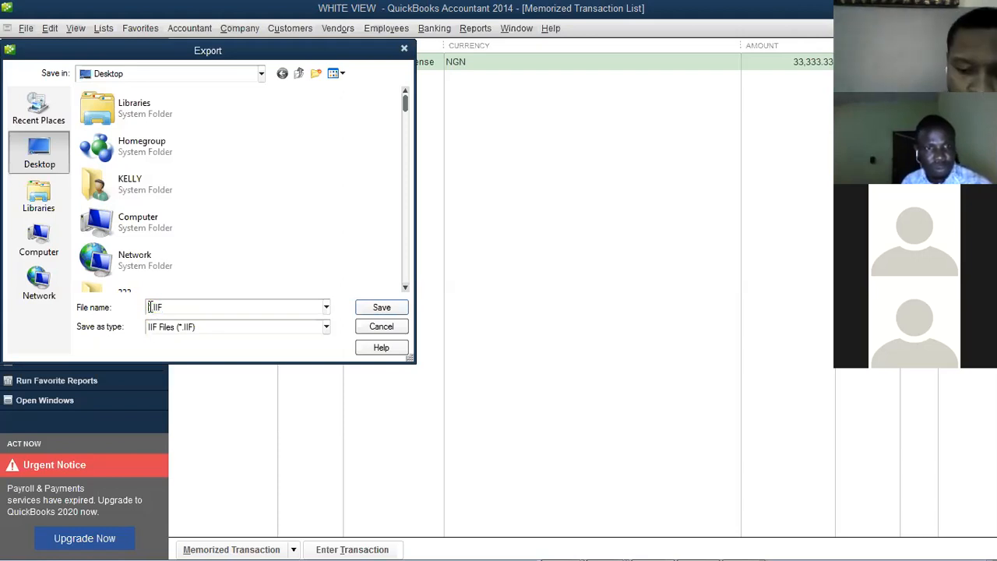
text(CHAR)
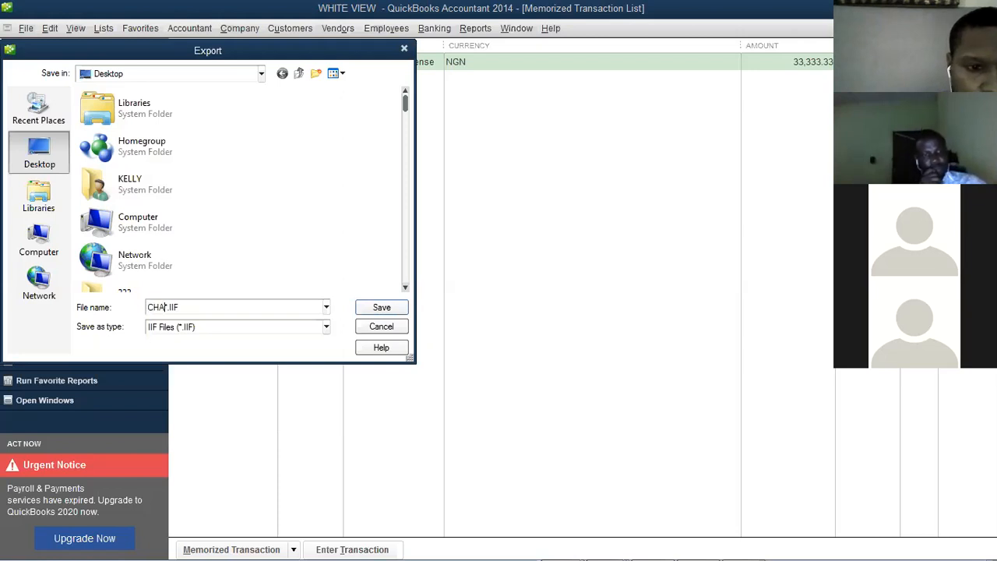
text(T OF)
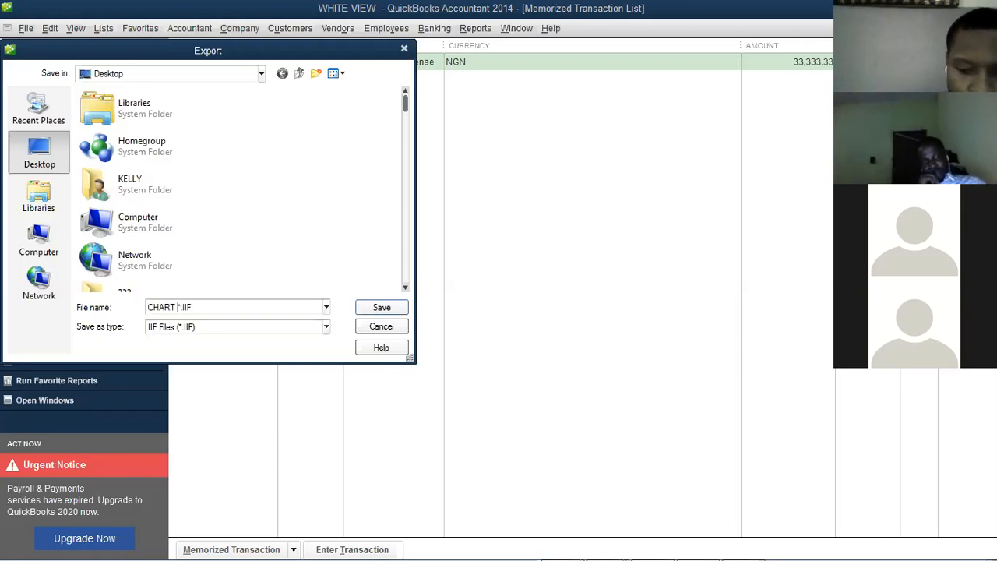
text( ACCOUNTS)
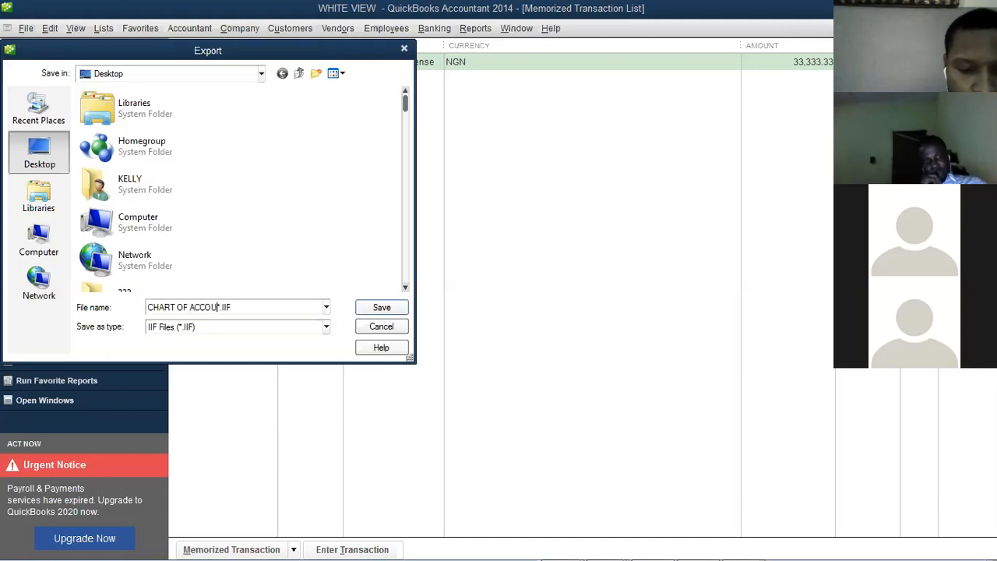
click(363, 309)
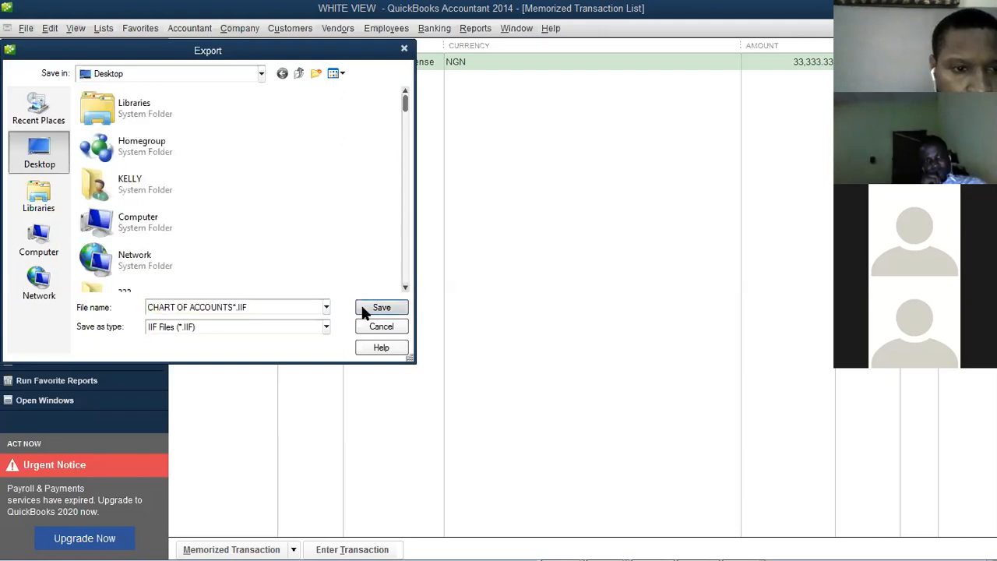
Correct the export's file name to "CHART OF ACCOUNTS.IIF", save it to the Desktop and dismiss the export message.
click(406, 282)
drag(406, 279, 405, 199)
drag(413, 112, 414, 285)
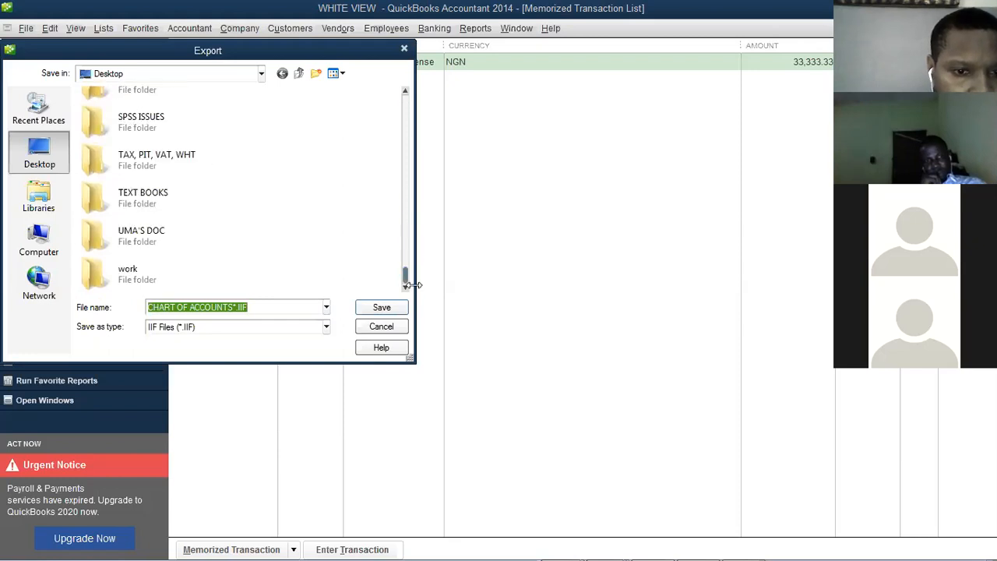
click(327, 327)
click(324, 324)
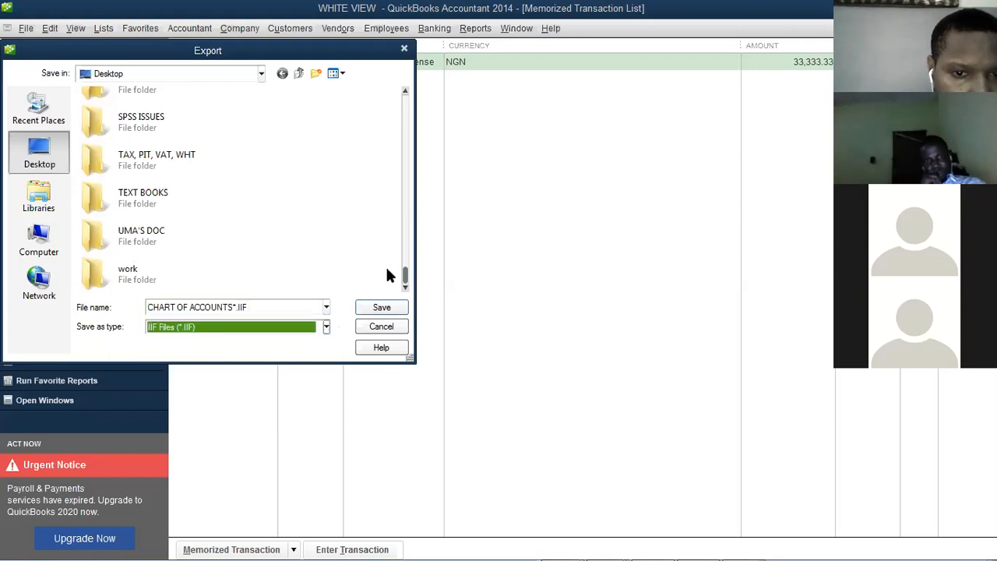
drag(407, 193, 382, 270)
click(326, 307)
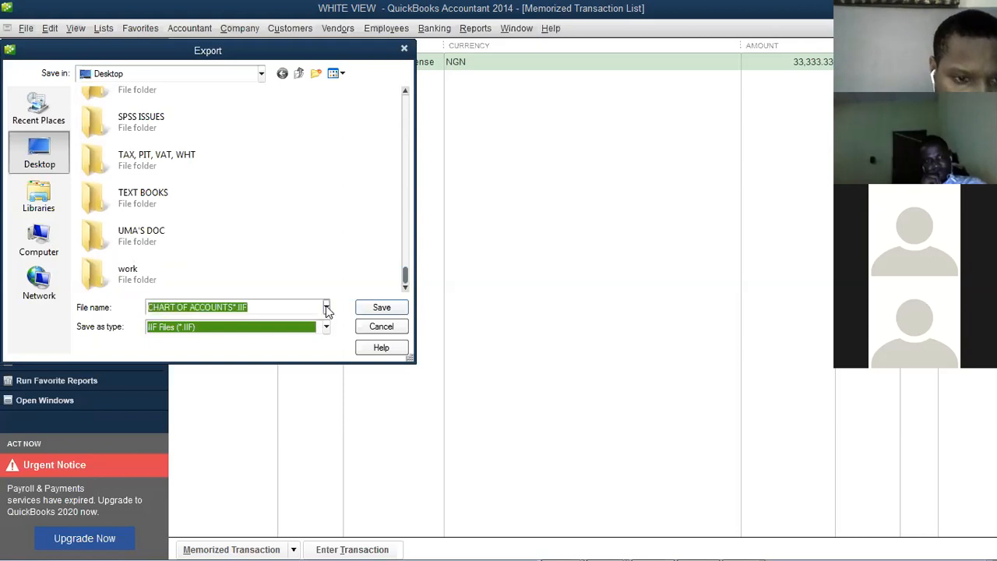
click(326, 307)
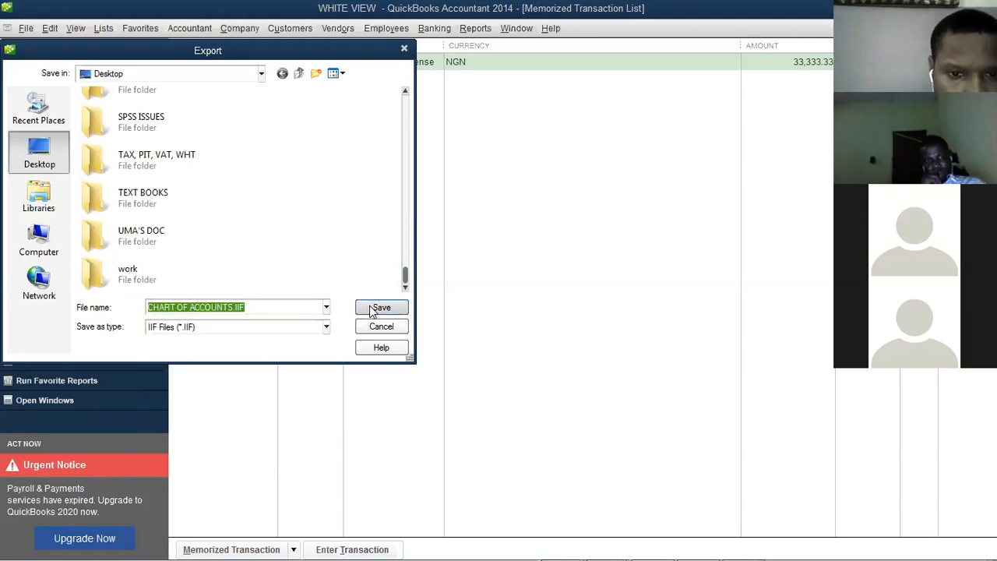
key(Return)
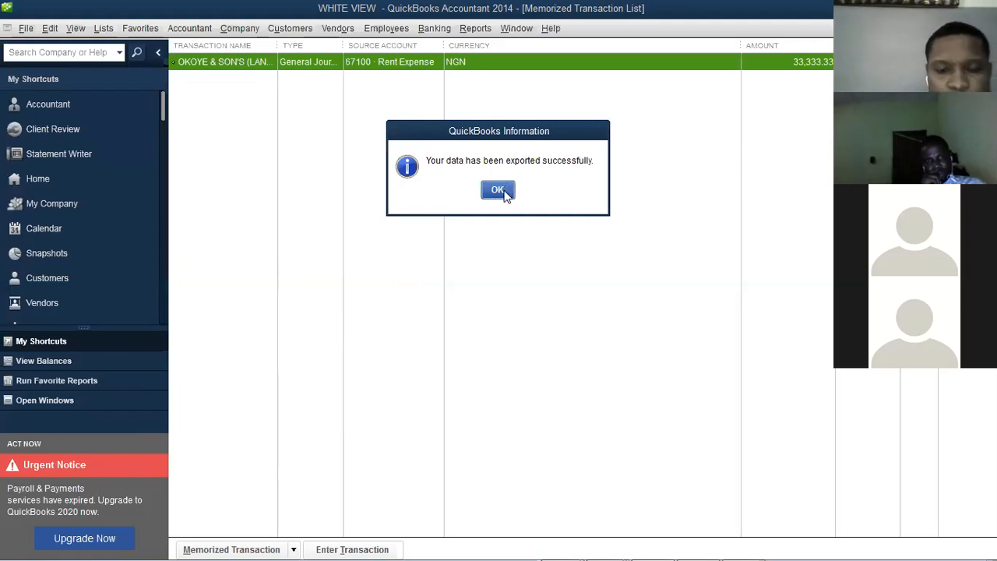
click(499, 190)
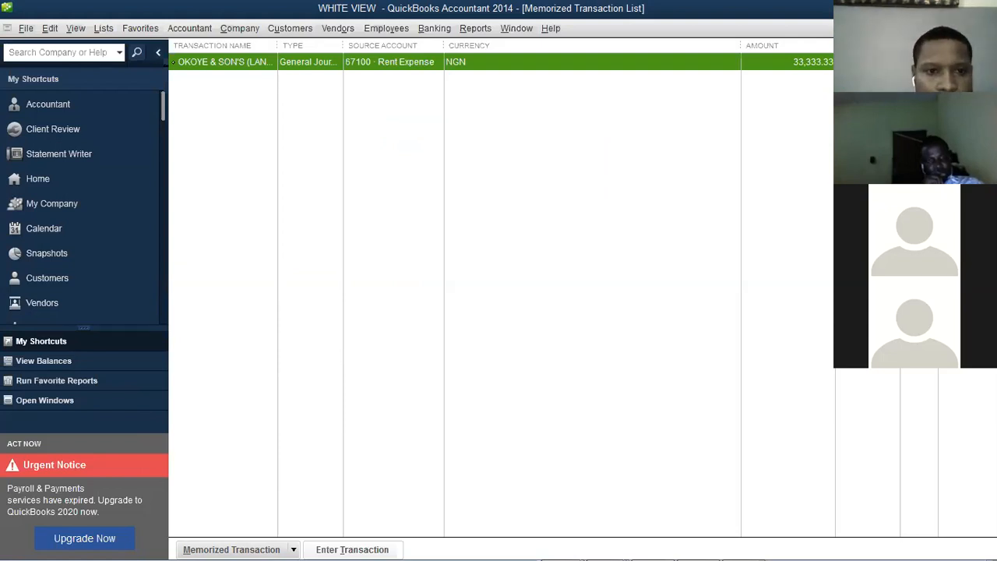
Show the Windows desktop and try to open the exported CHART OF ACCOUNTS file directly from there.
drag(916, 6, 898, 137)
click(956, 11)
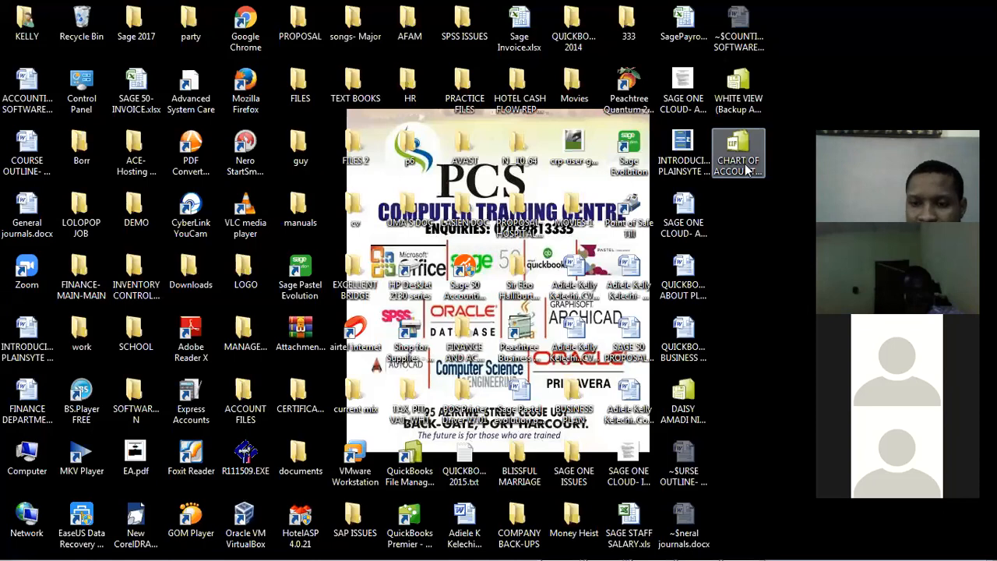
click(745, 172)
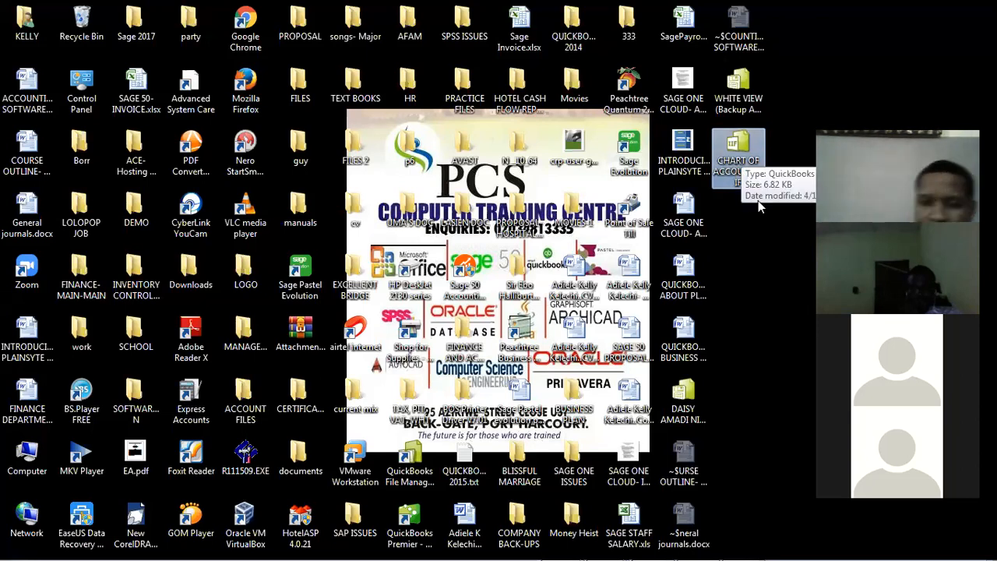
double_click(744, 163)
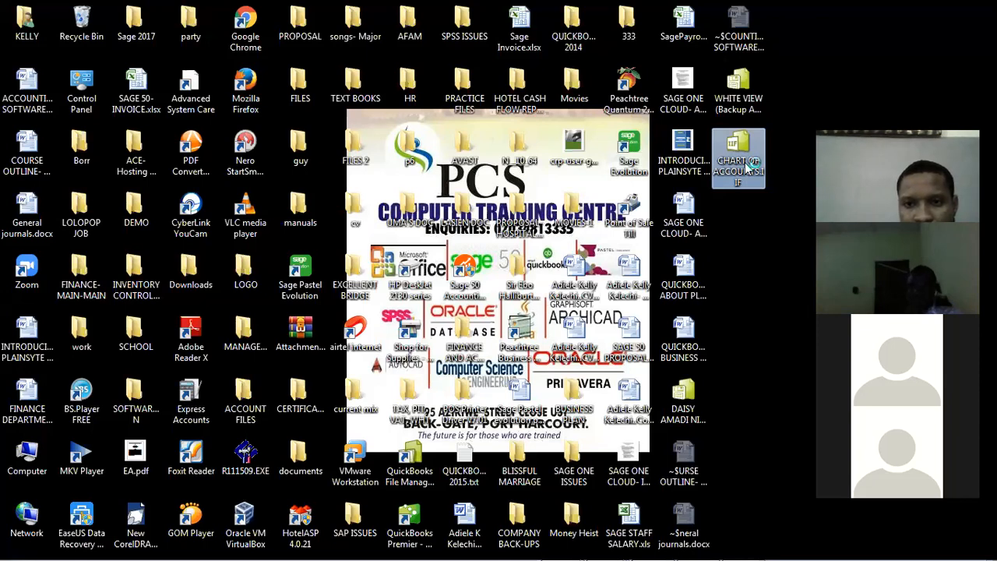
double_click(748, 168)
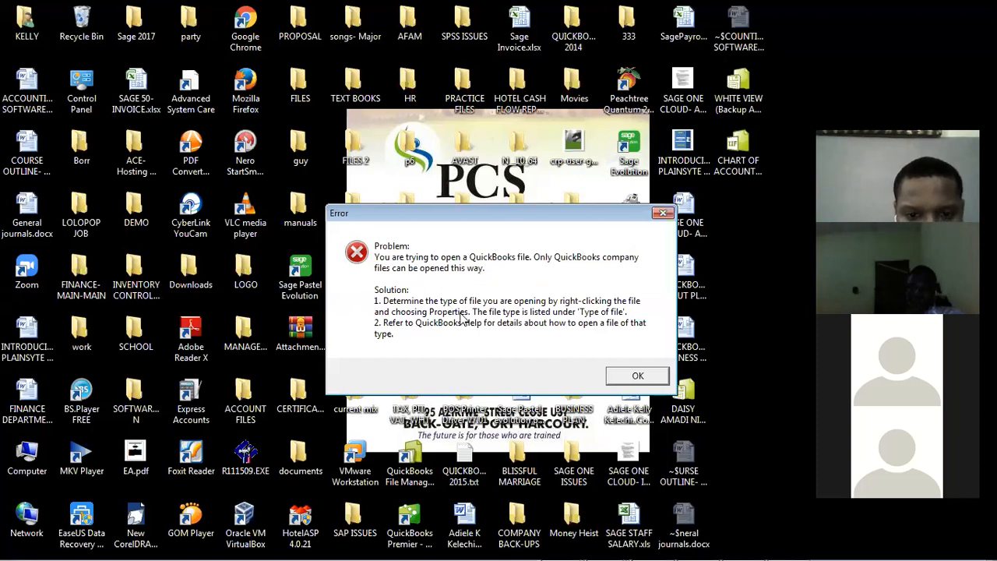
click(630, 377)
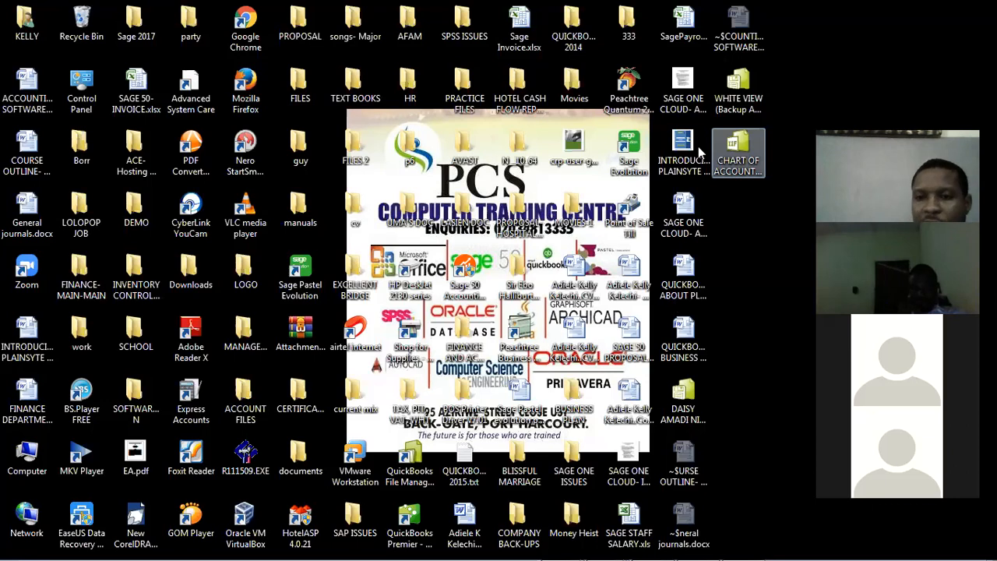
Switch back to QuickBooks and import the CHART OF ACCOUNTS.IIF file from the Desktop.
key(Left)
mouse_move(615, 539)
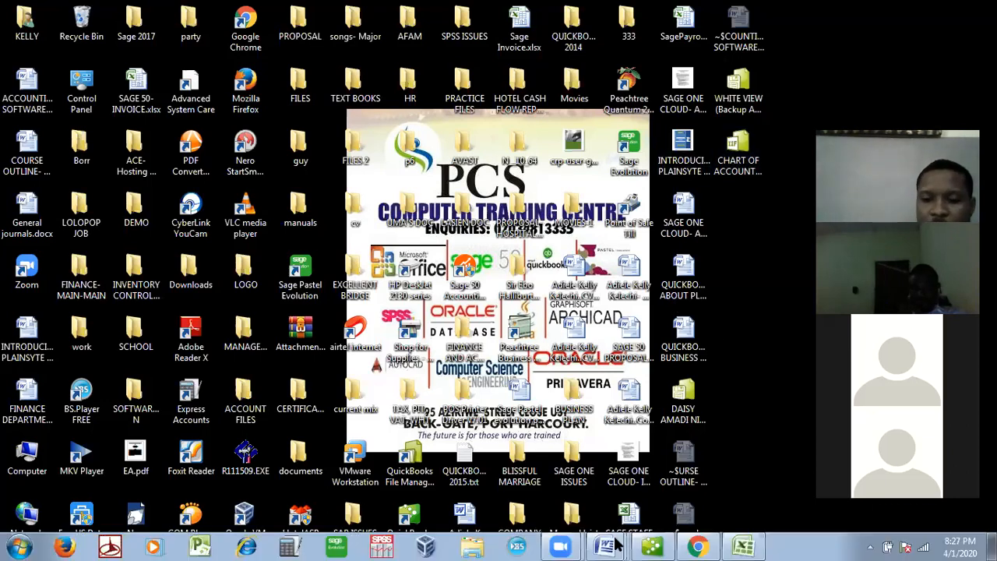
click(666, 539)
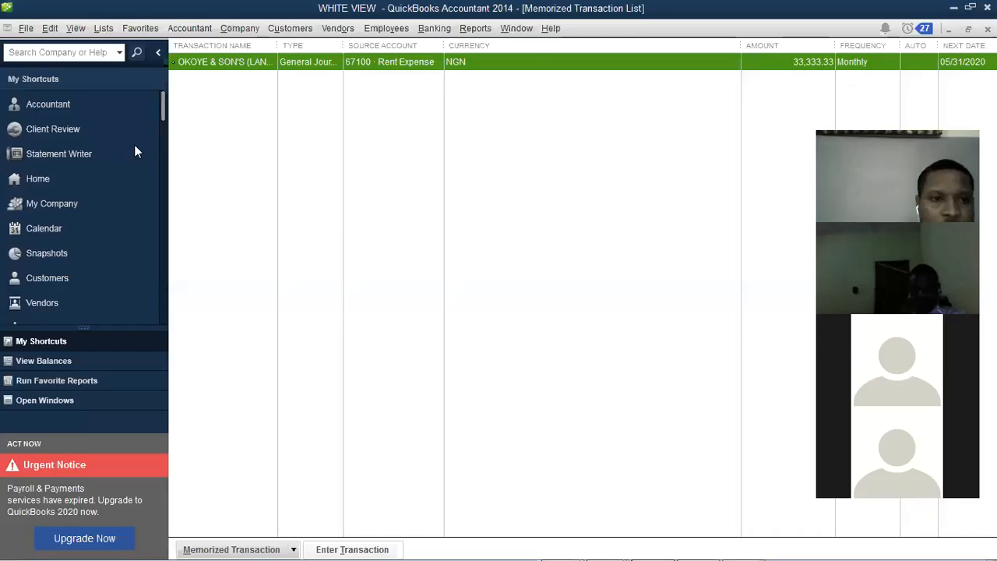
key(alt+f)
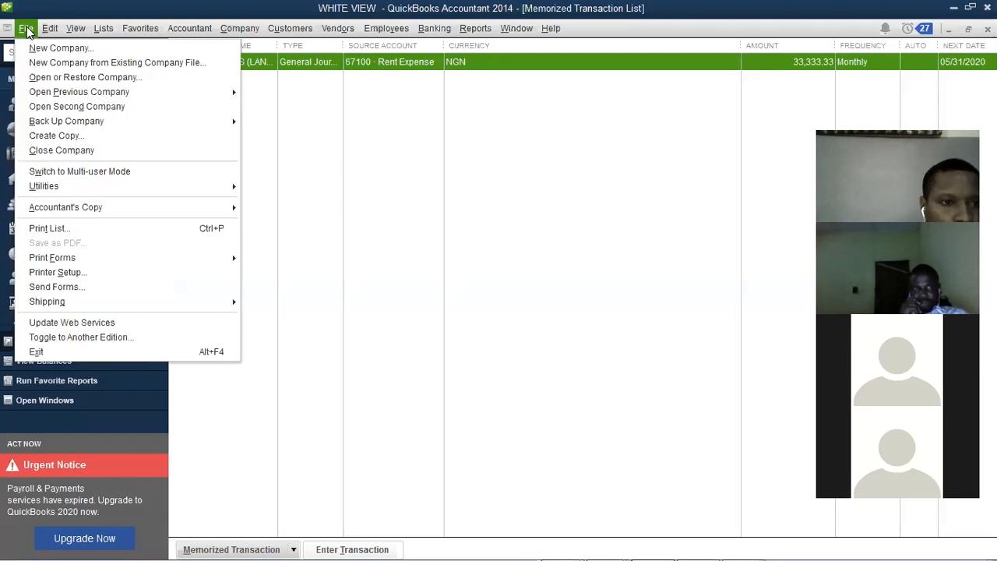
mouse_move(92, 187)
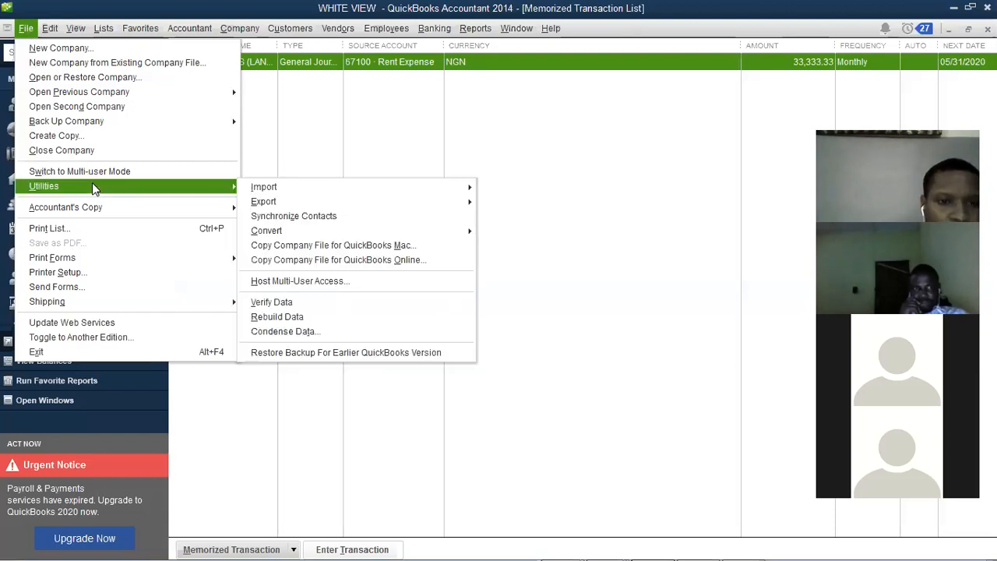
mouse_move(272, 191)
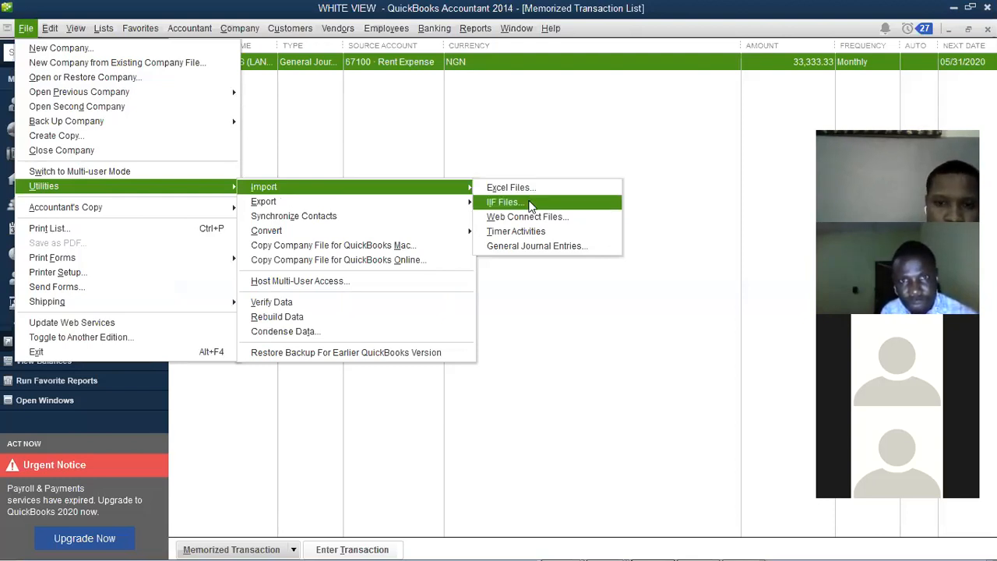
click(528, 204)
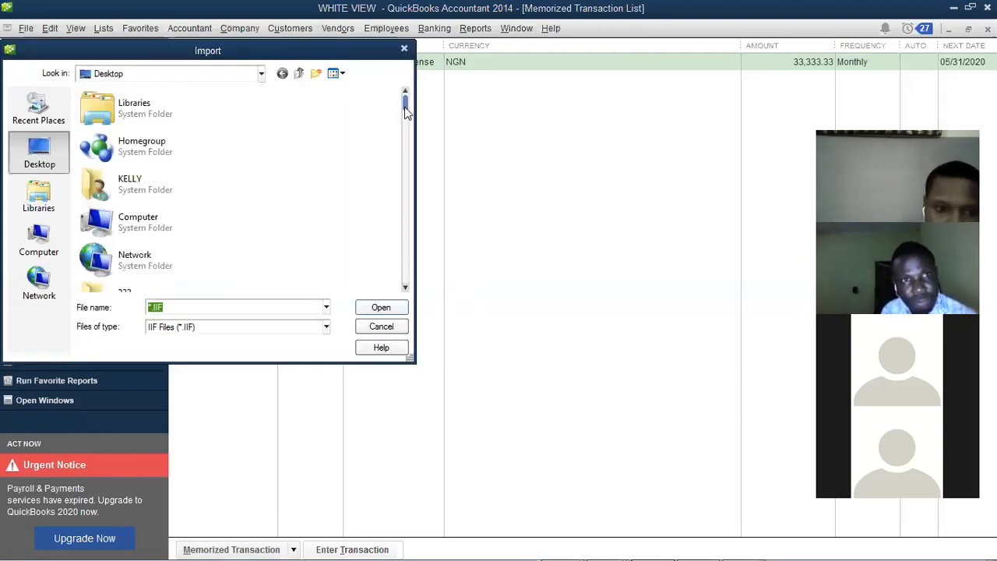
scroll(414, 207, down, 15)
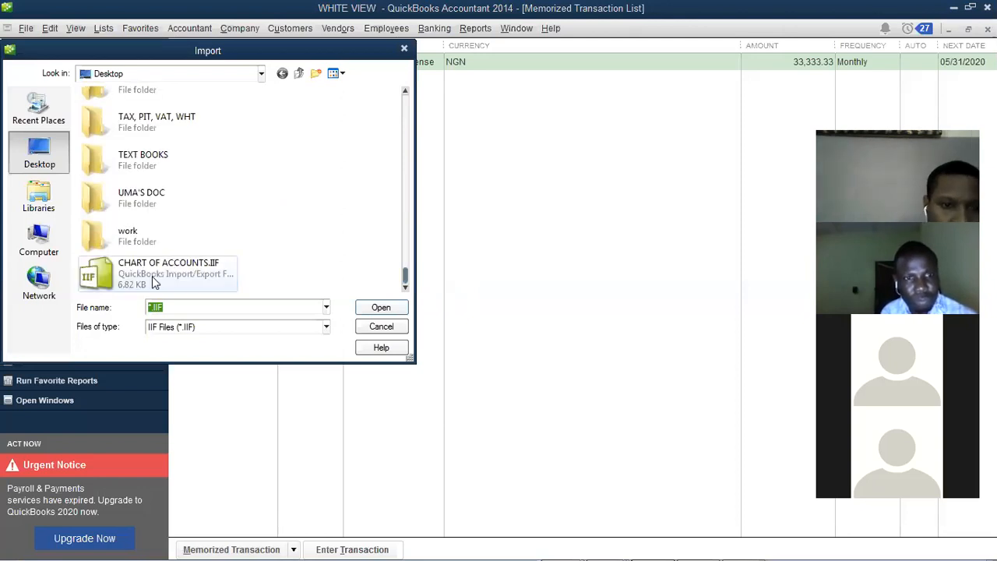
double_click(222, 279)
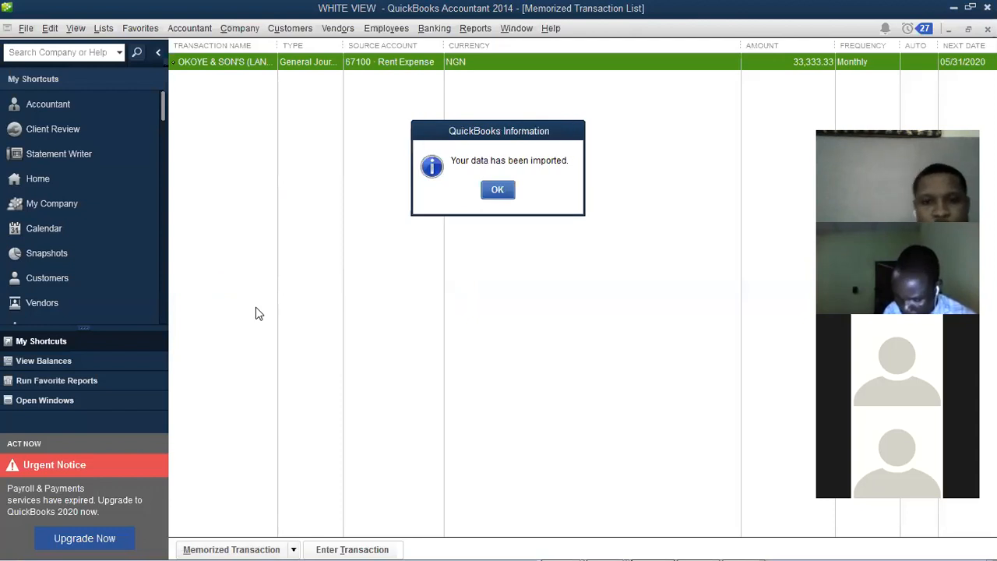
click(499, 191)
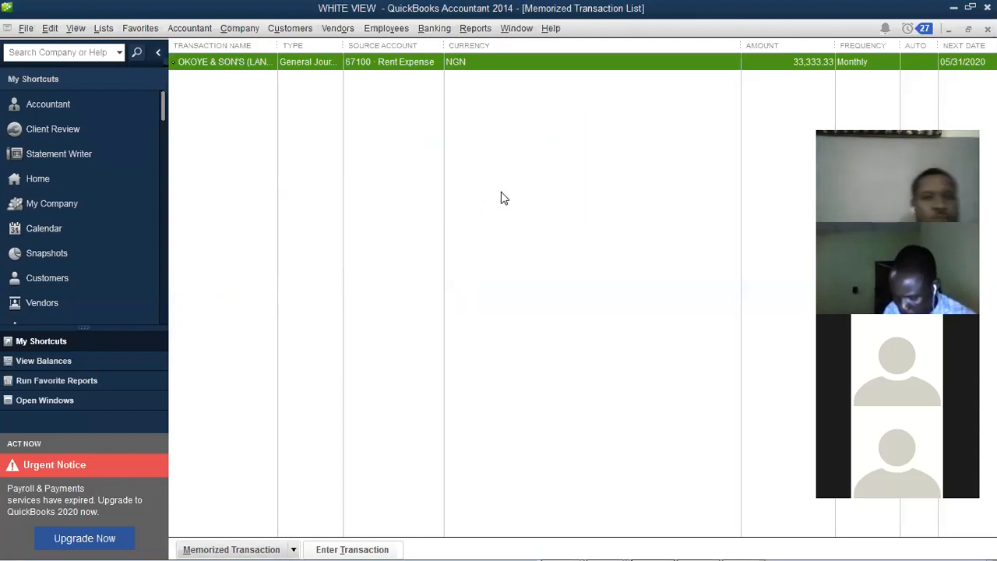
Open the Chart of Accounts to review the account list, and open the Customer Center.
click(200, 32)
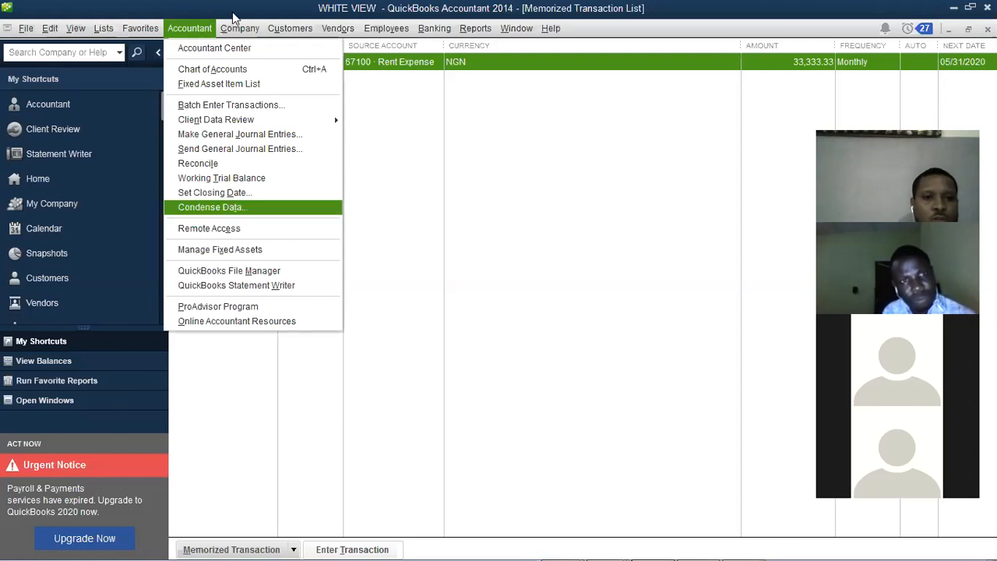
key(Right)
click(294, 301)
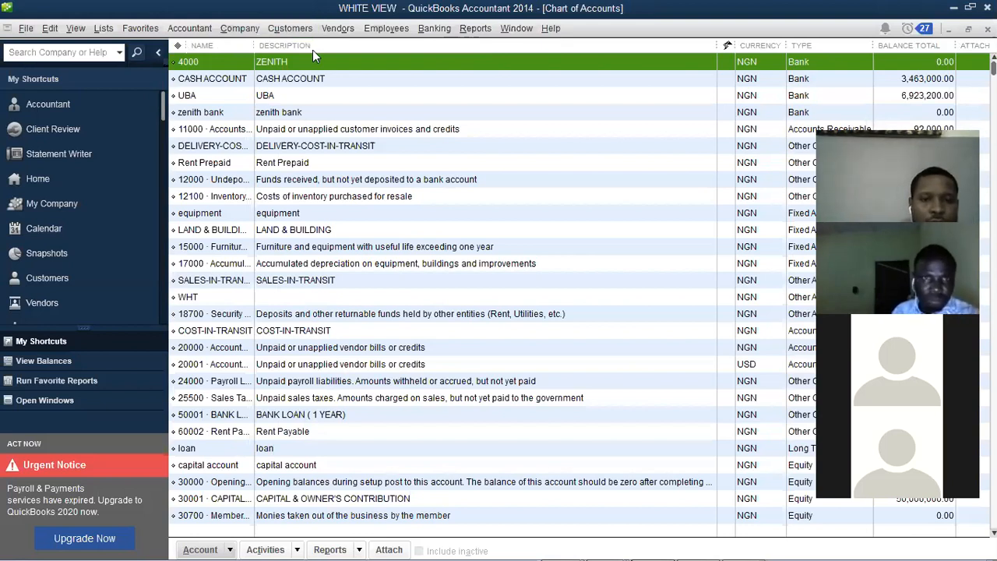
key(ctrl+j)
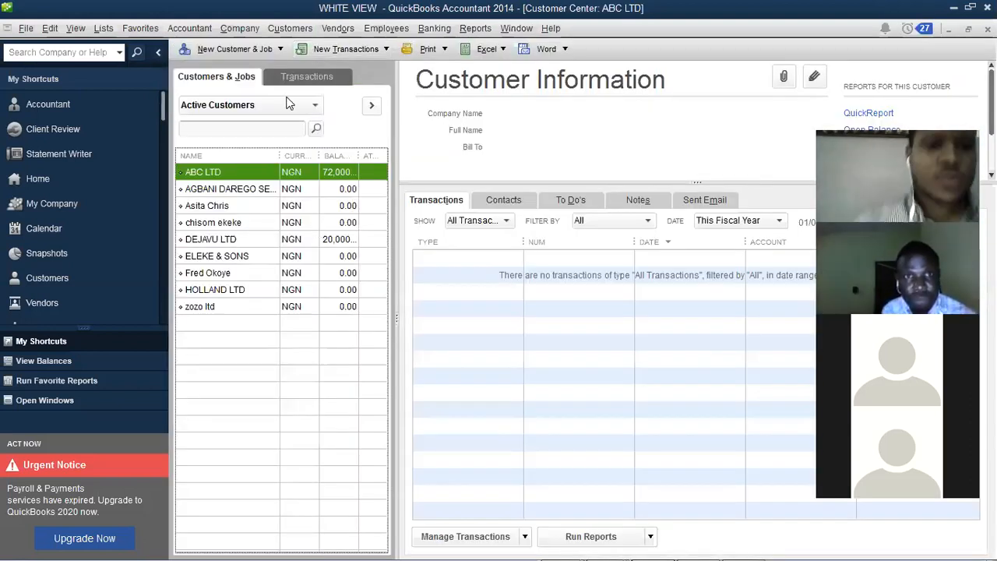
Open the list for adding multiple customers and jobs from the Customer Center.
click(264, 52)
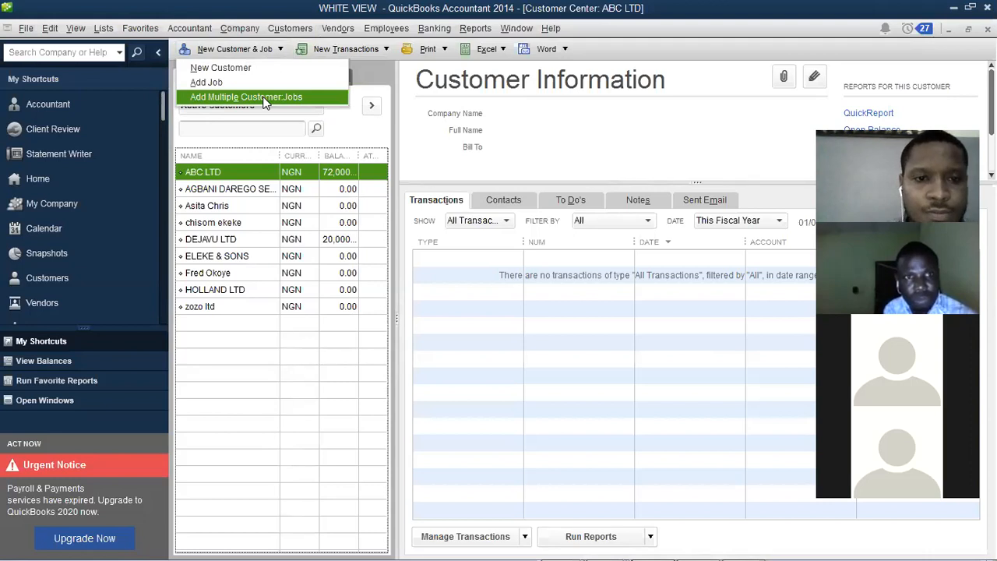
click(266, 97)
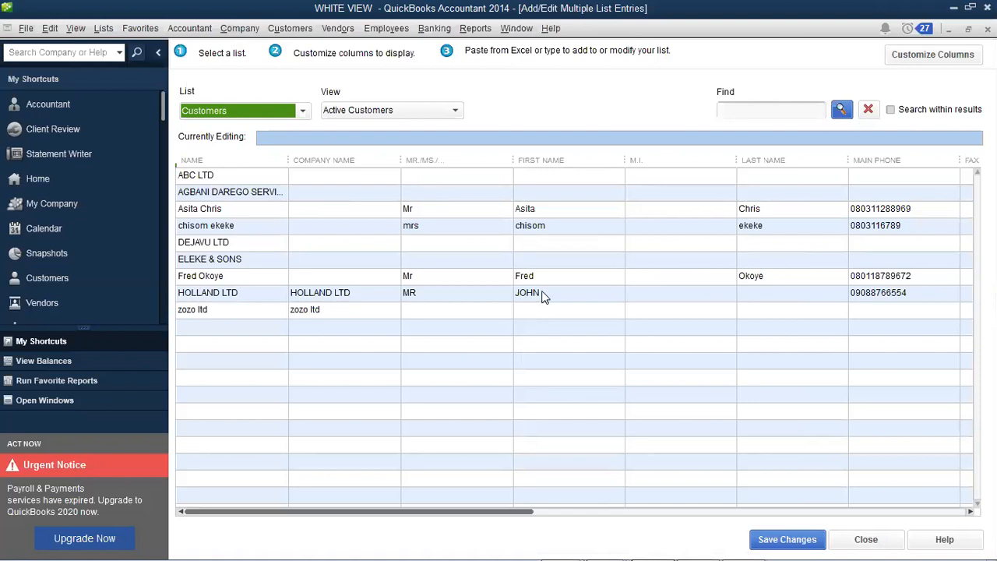
Switch to Excel and create a new blank workbook.
mouse_move(706, 540)
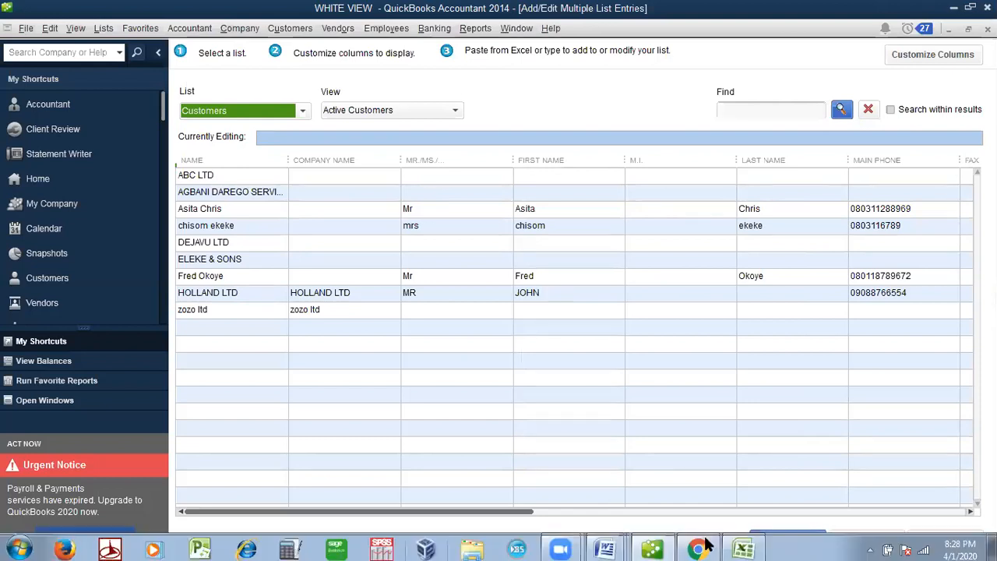
click(745, 546)
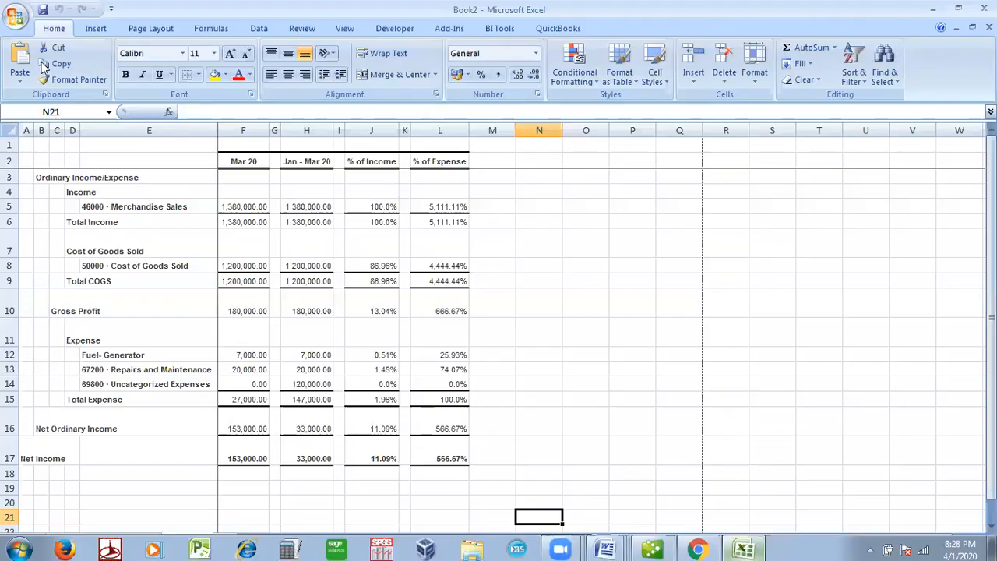
click(16, 17)
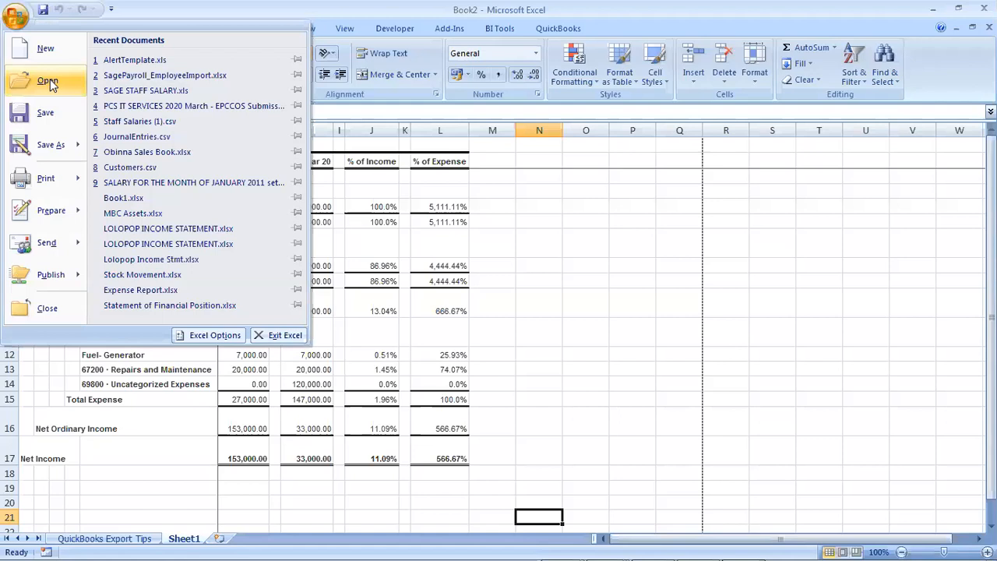
key(Escape)
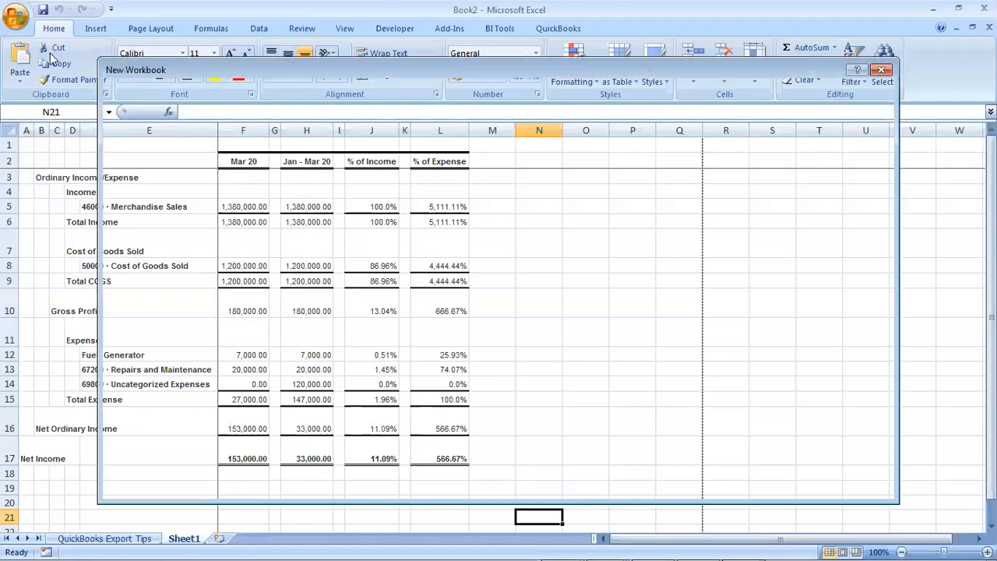
click(793, 484)
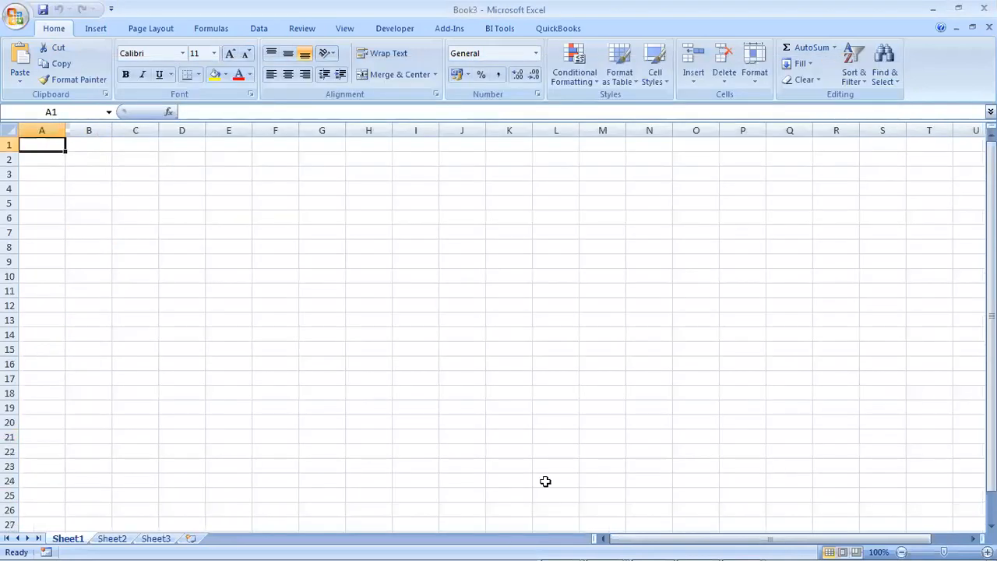
Return to QuickBooks to check the customer list's column layout, and bring up the open Excel workbooks for selection.
mouse_move(608, 541)
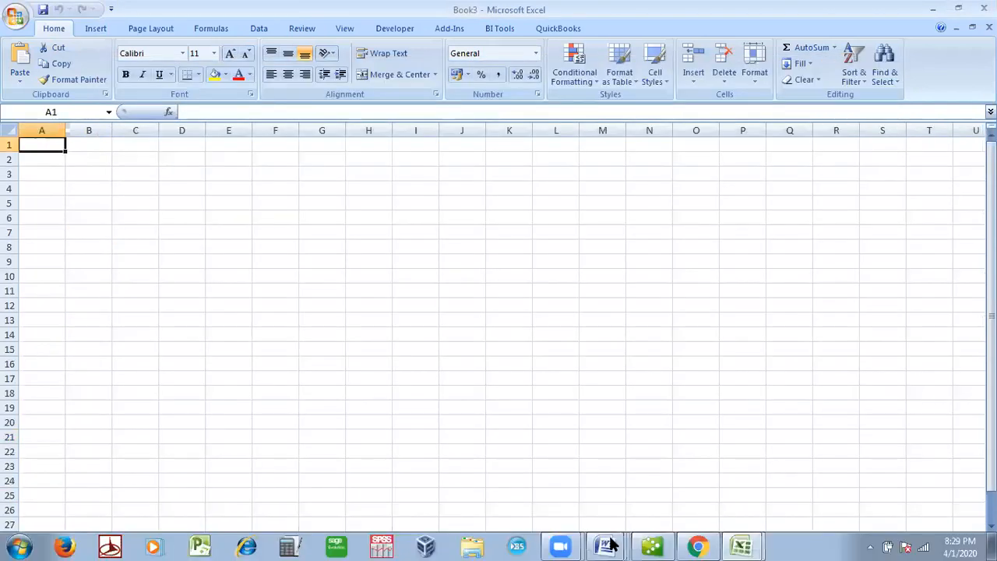
click(649, 546)
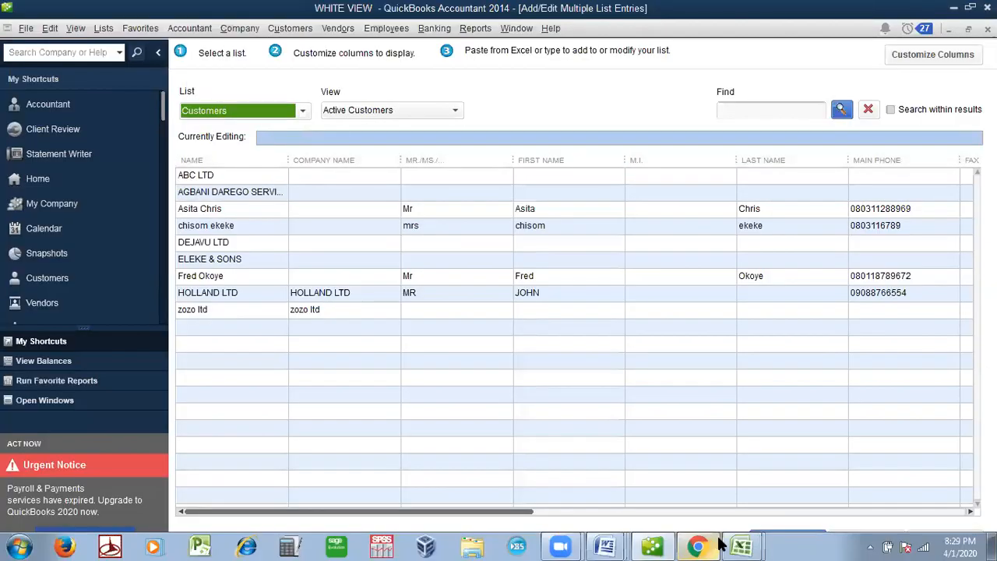
click(739, 545)
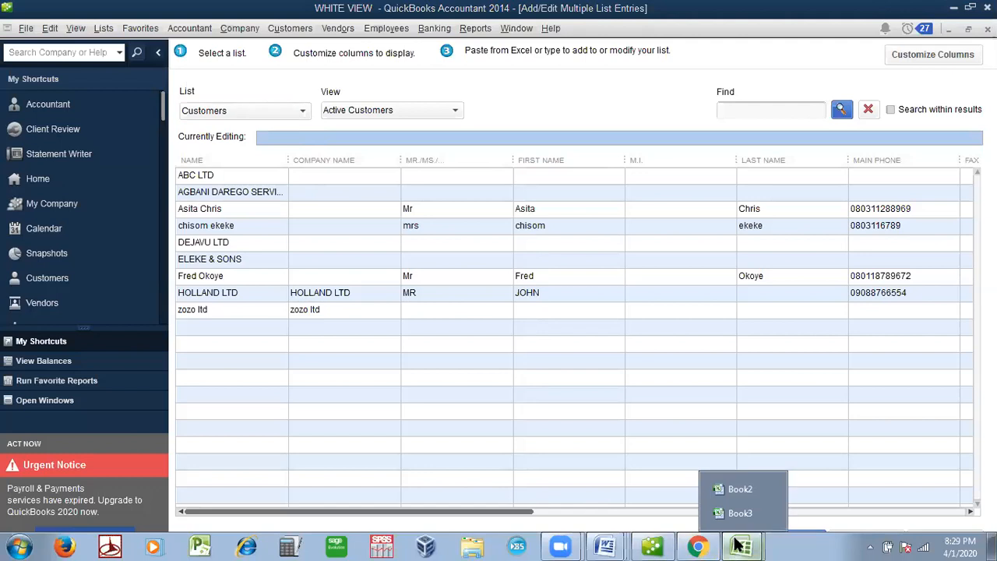
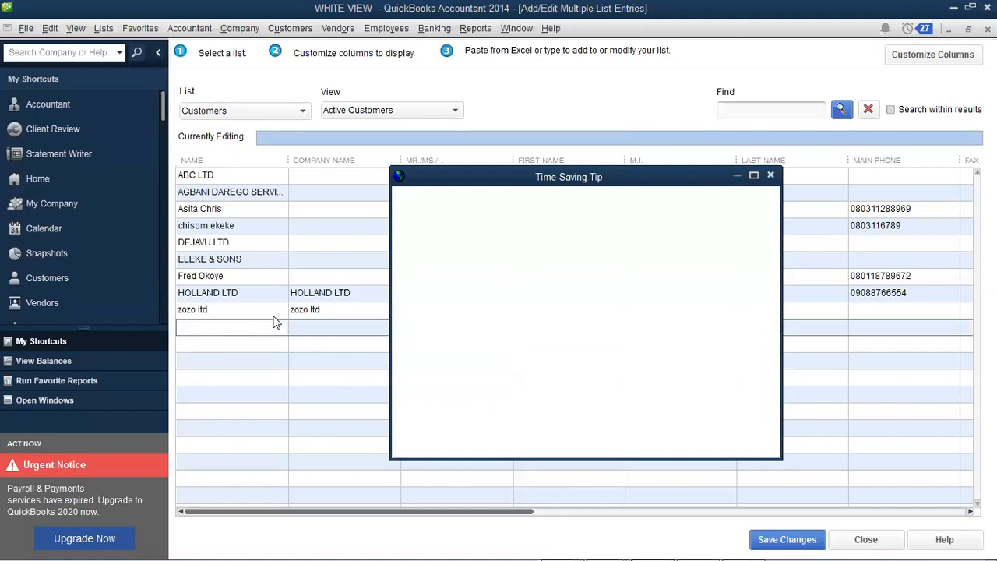
Close the time saving tip and paste the copied customer rows into the first empty line below zozo ltd.
click(771, 176)
right_click(226, 330)
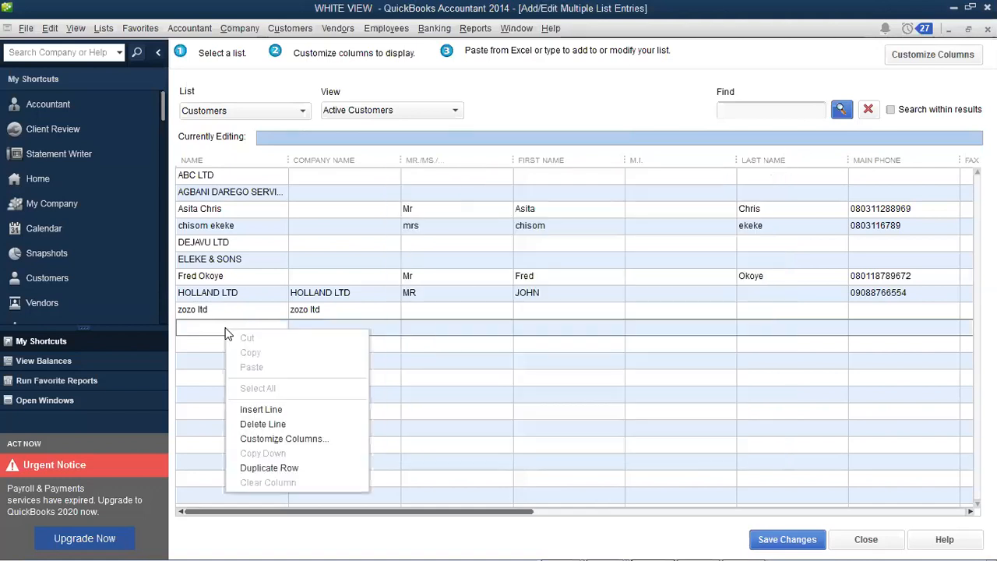
click(217, 327)
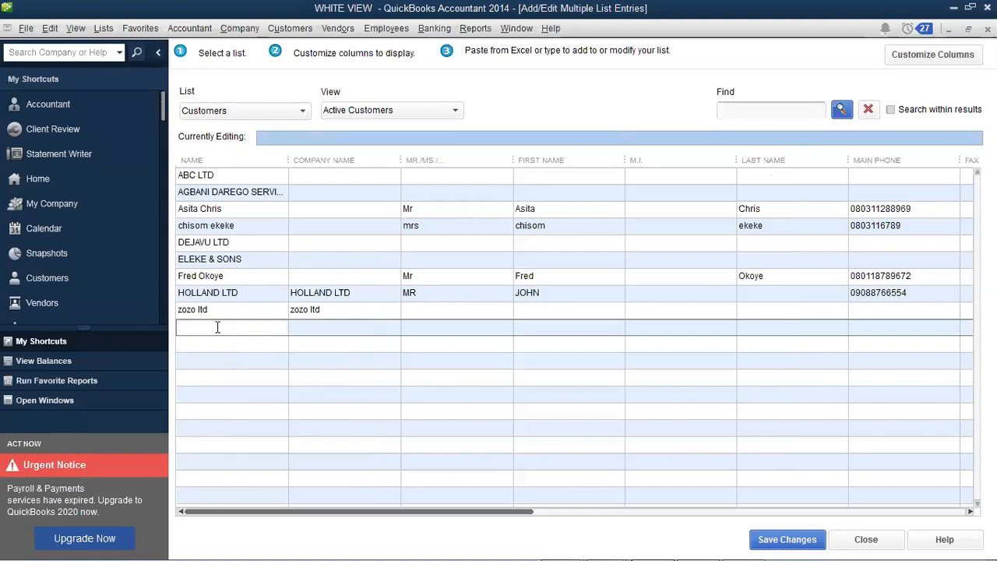
right_click(217, 328)
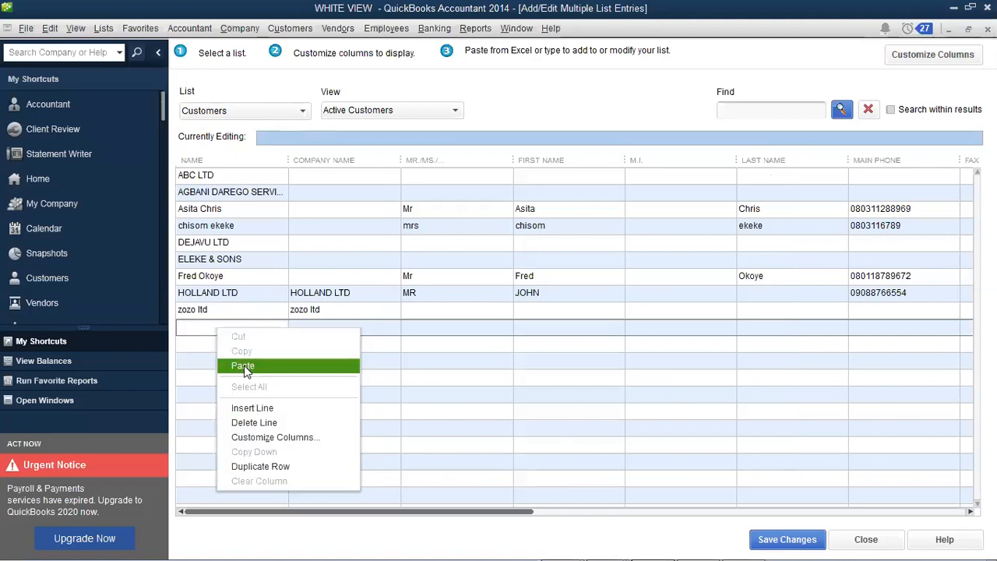
click(244, 366)
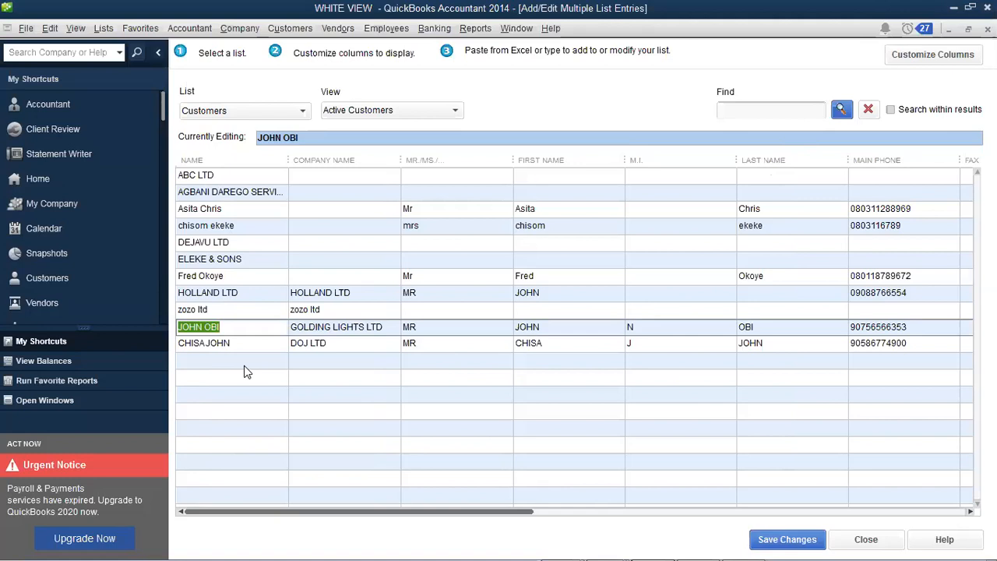
click(244, 366)
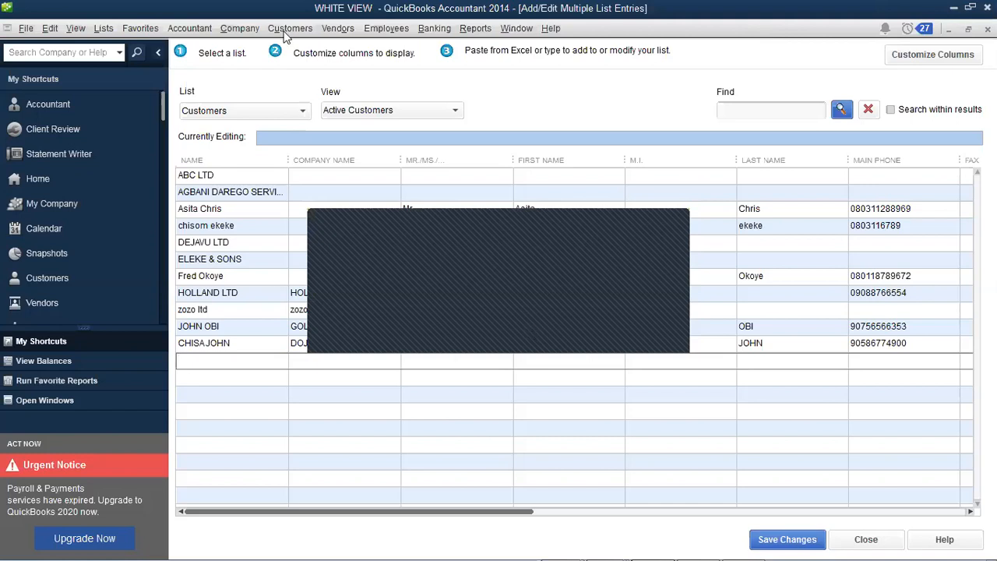
Open the Company Snapshot and dismiss Zoom's end-meeting dialog without ending or leaving the meeting.
click(195, 31)
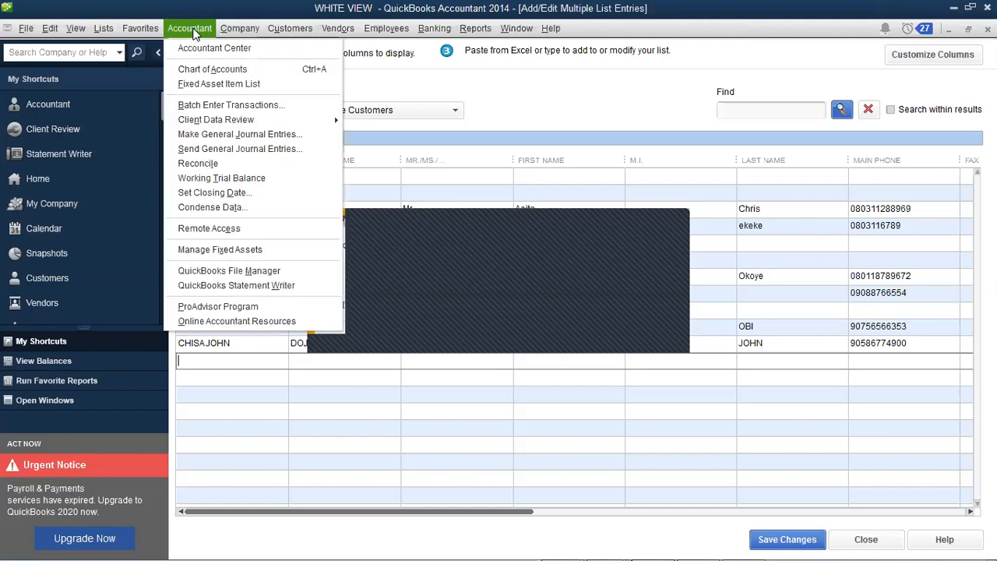
mouse_move(229, 29)
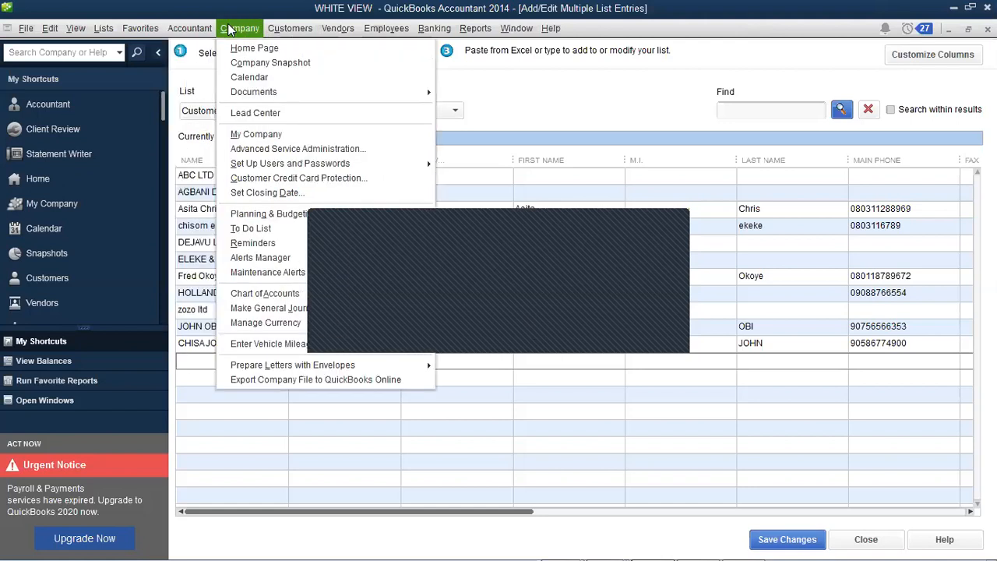
click(268, 64)
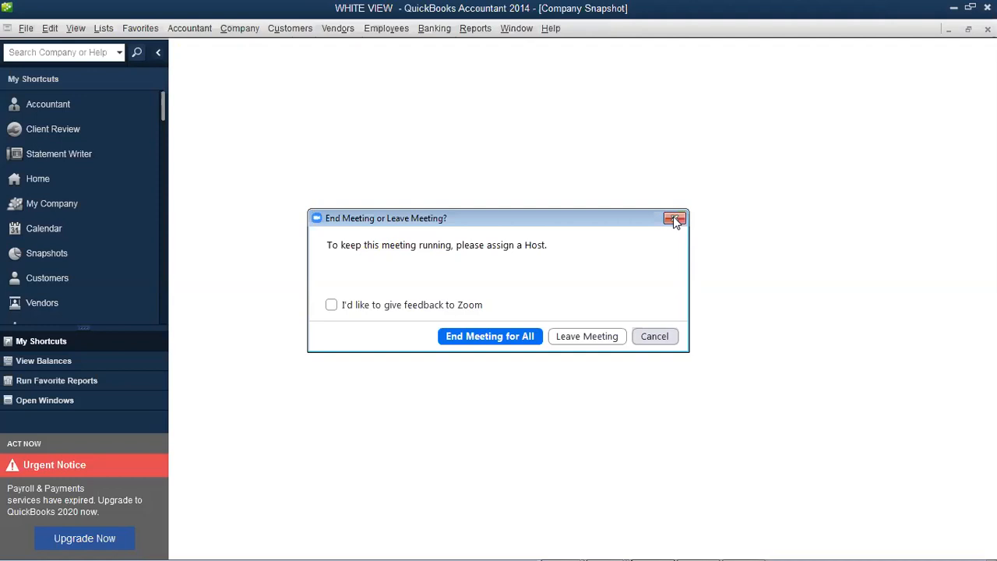
click(675, 221)
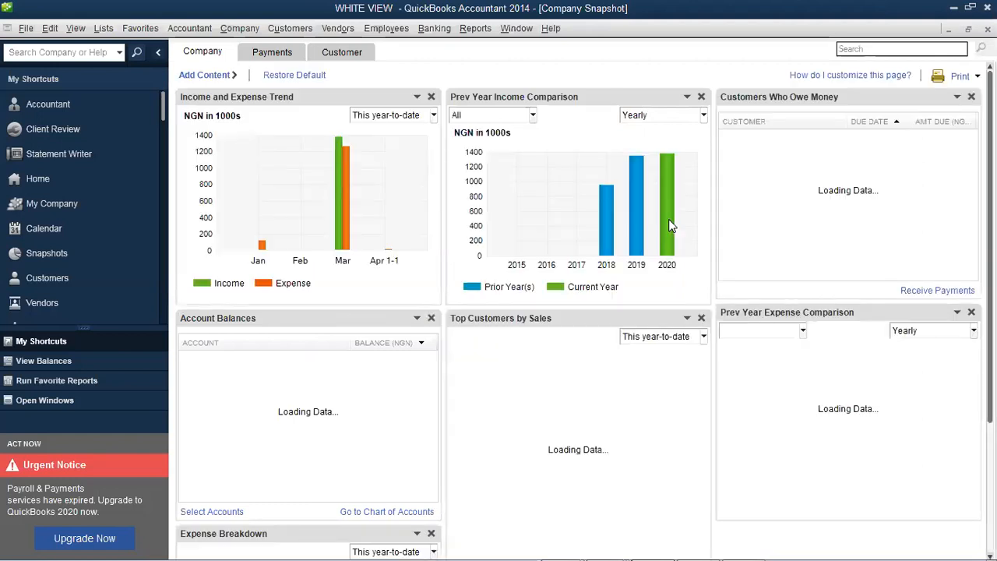
Drill into the 2020 bar of the Prev Year Income Comparison to view its transactions, and return to the snapshot.
double_click(669, 220)
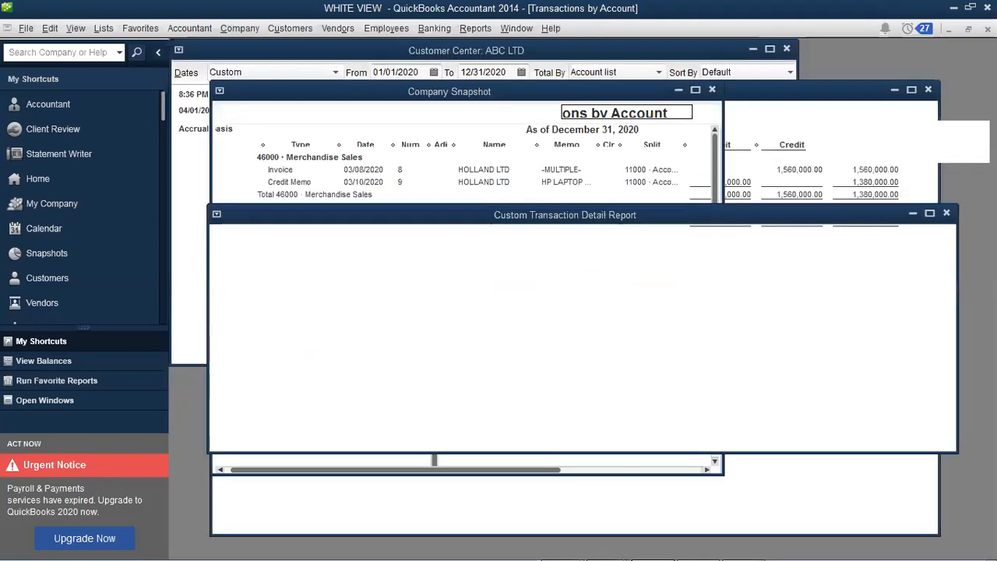
key(Escape)
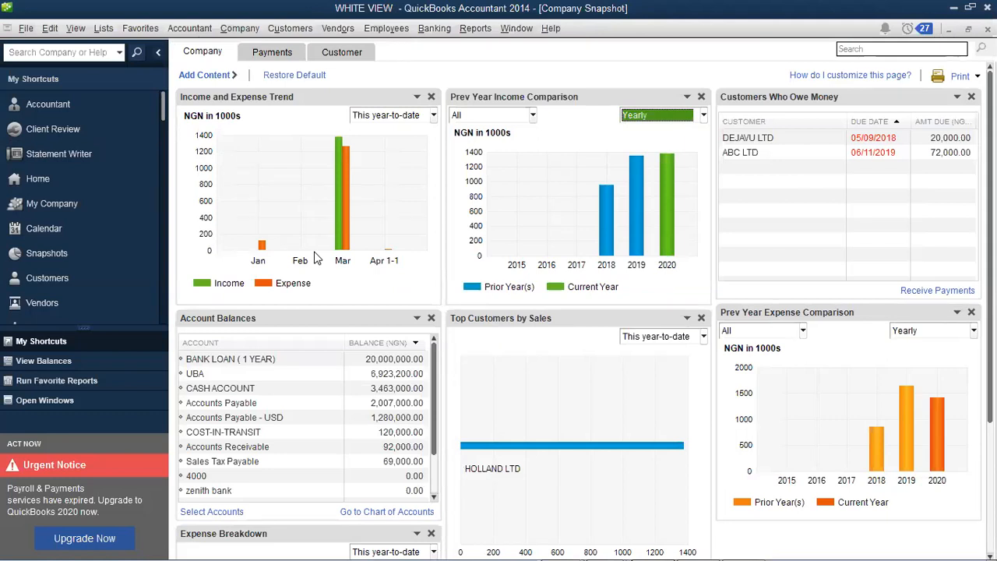
click(247, 31)
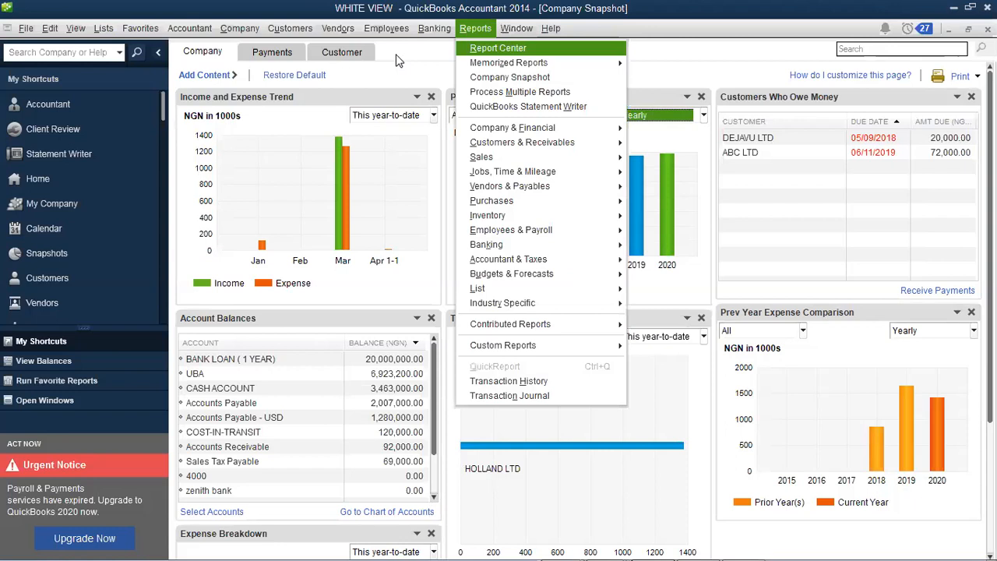
click(392, 81)
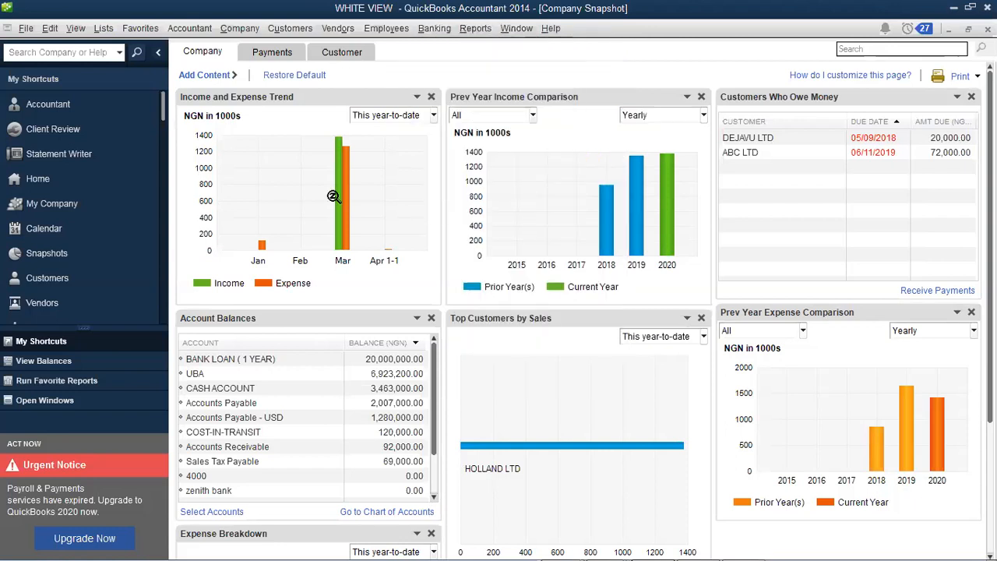
click(417, 98)
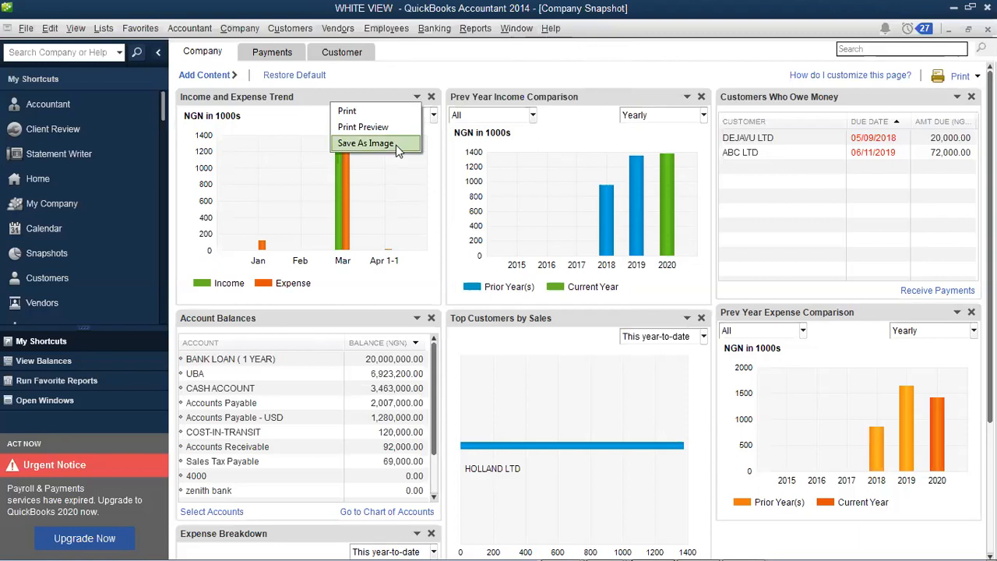
click(396, 146)
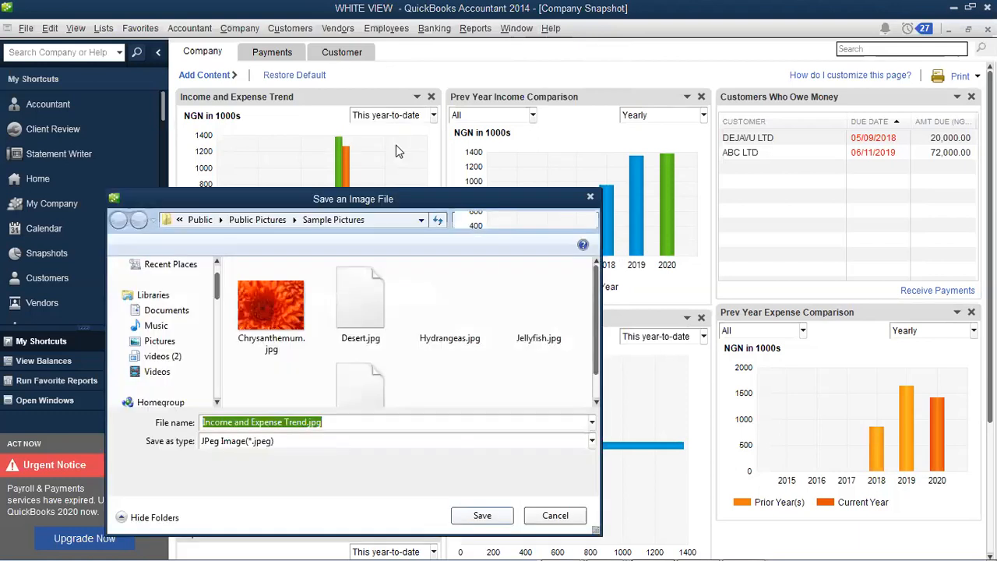
click(593, 442)
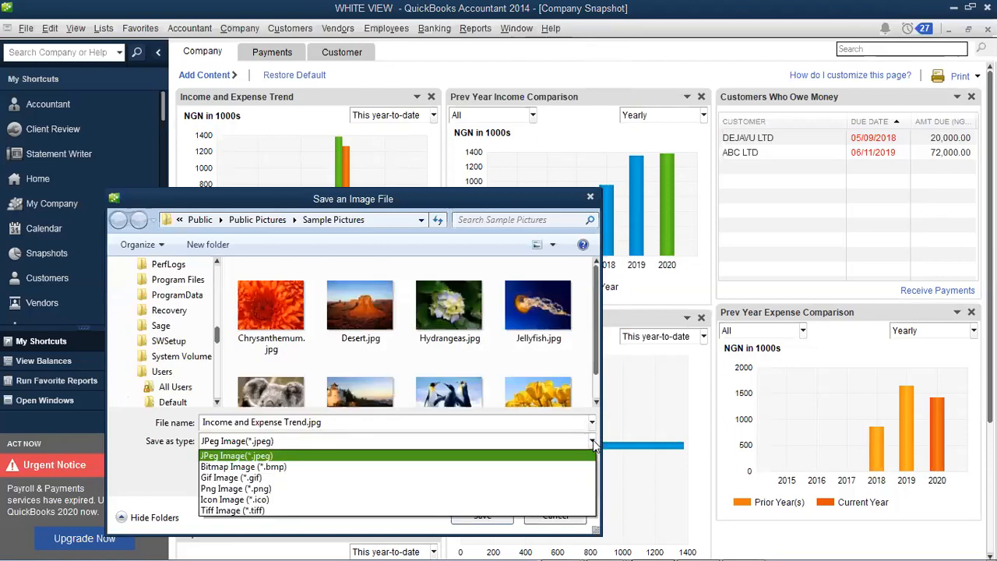
click(591, 201)
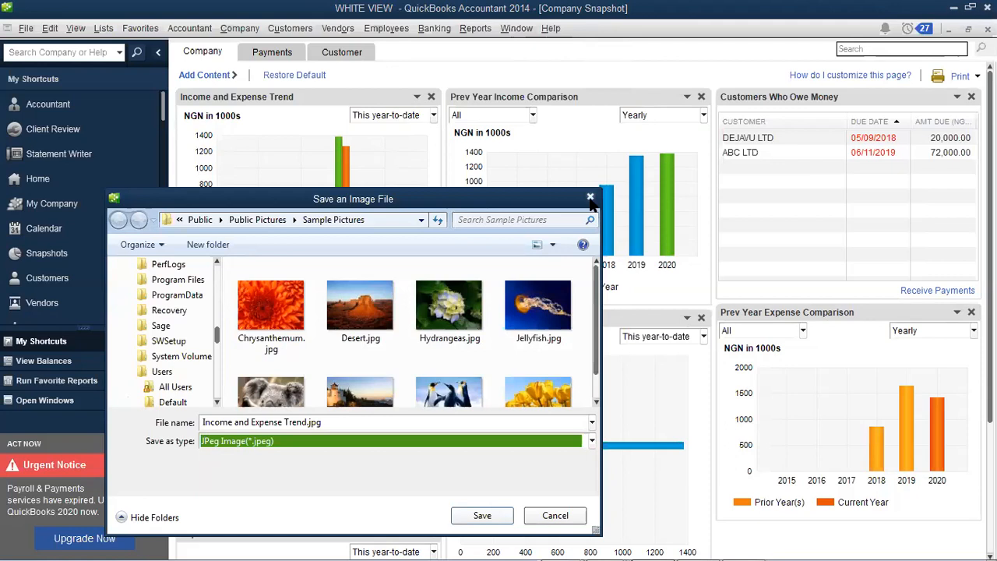
key(Escape)
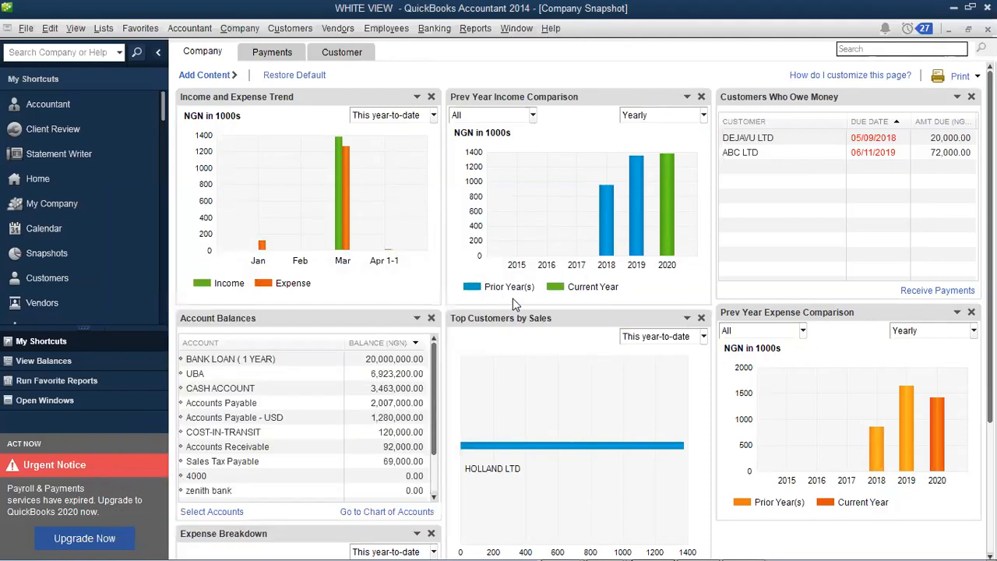
Look over the snapshot's payments overview and return to the company overview.
click(279, 55)
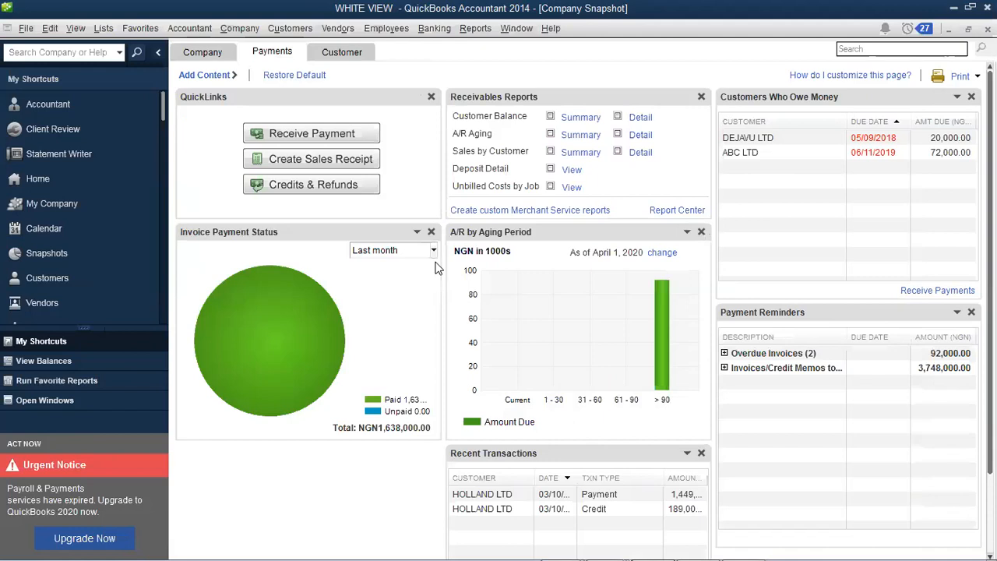
click(211, 52)
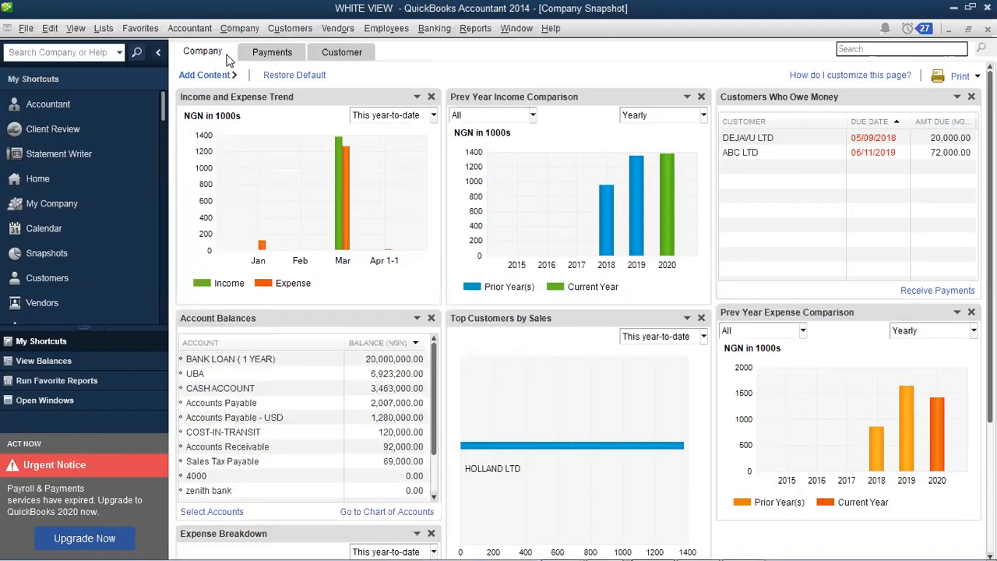